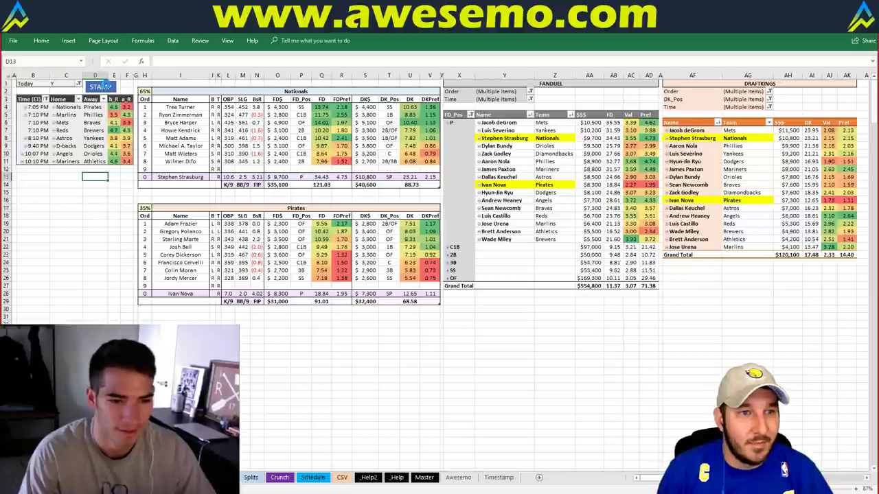
- Run the STAMP macro for the Nationals and Pirates matchup
click(103, 86)
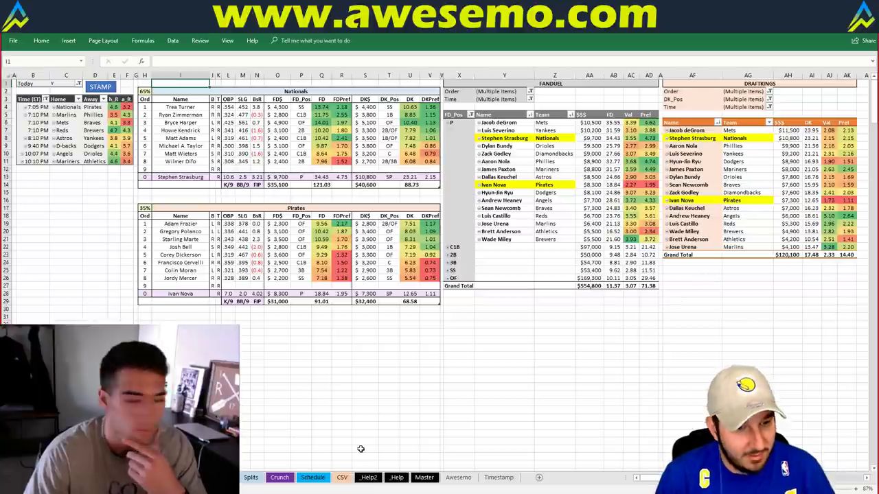
click(359, 340)
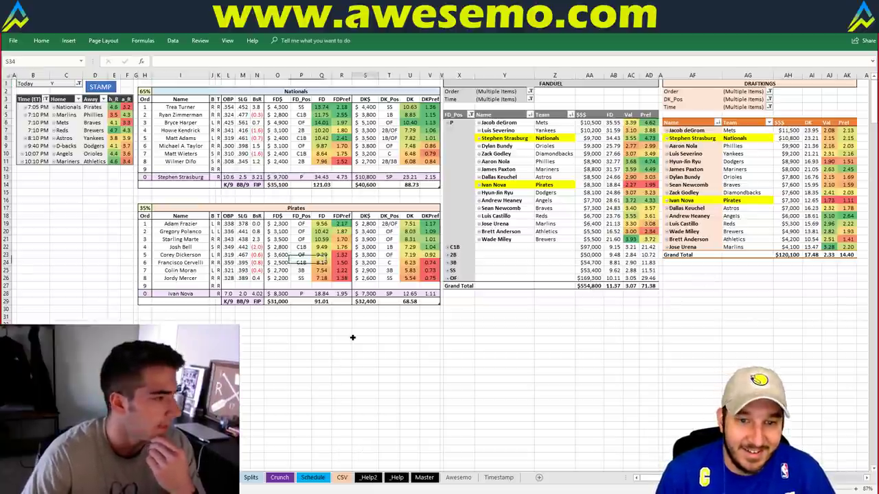
click(367, 316)
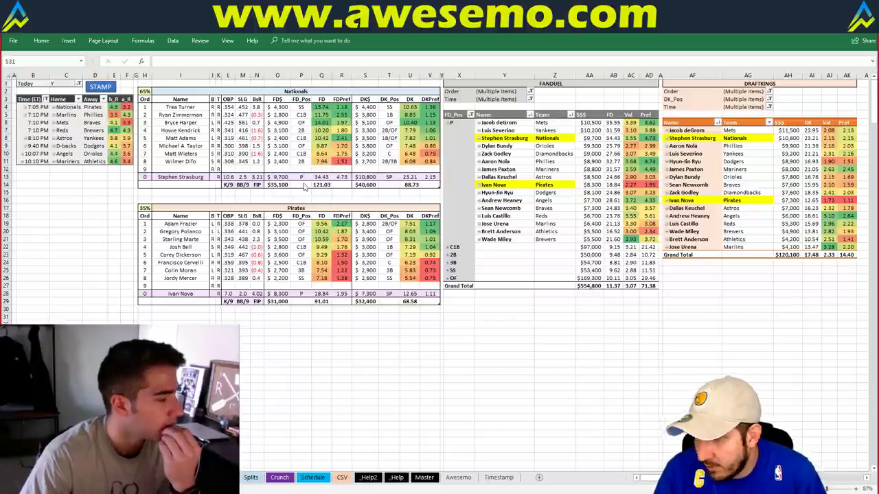
- In the player data sheet, set Trea Turner's batting order to 2 and save the workbook
key(alt+Tab)
key(ctrl+Page_Up)
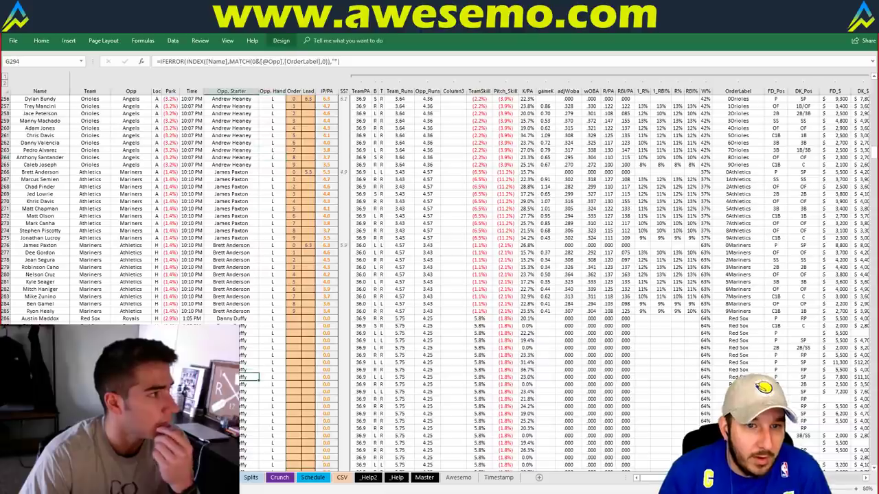
click(90, 91)
scroll(298, 298, up, 20)
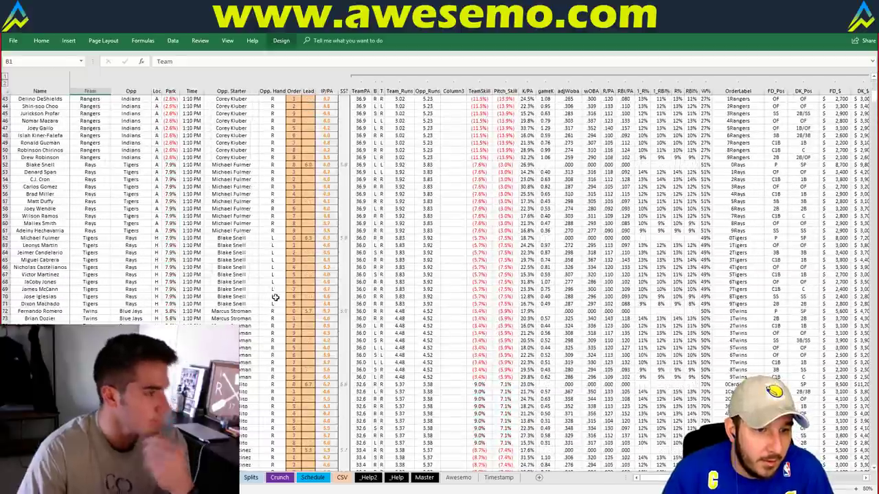
scroll(298, 298, down, 14)
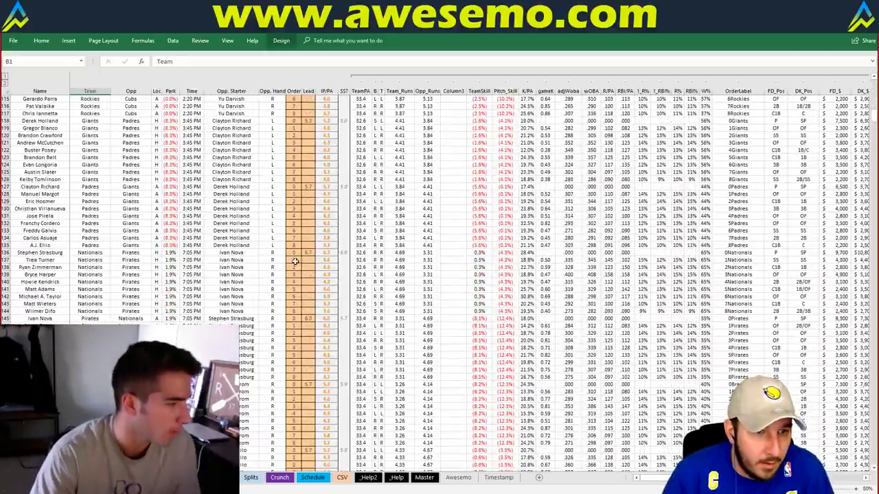
click(295, 261)
text(2)
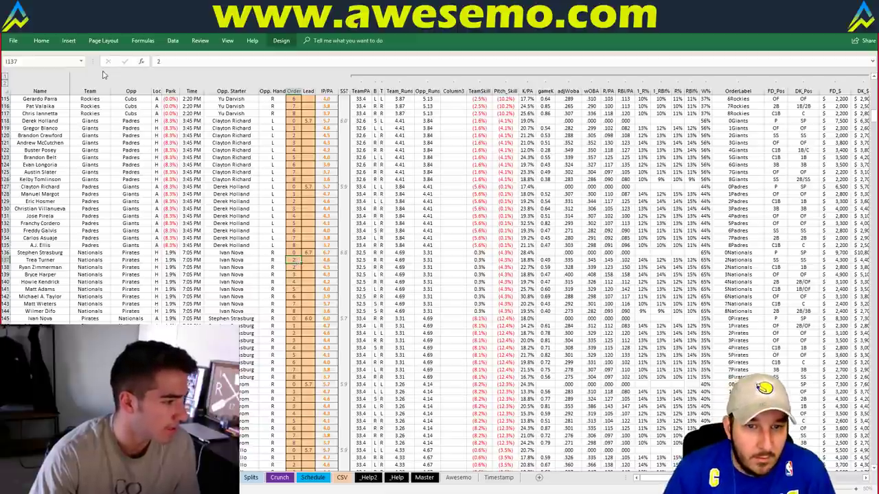
key(Return)
key(ctrl+s)
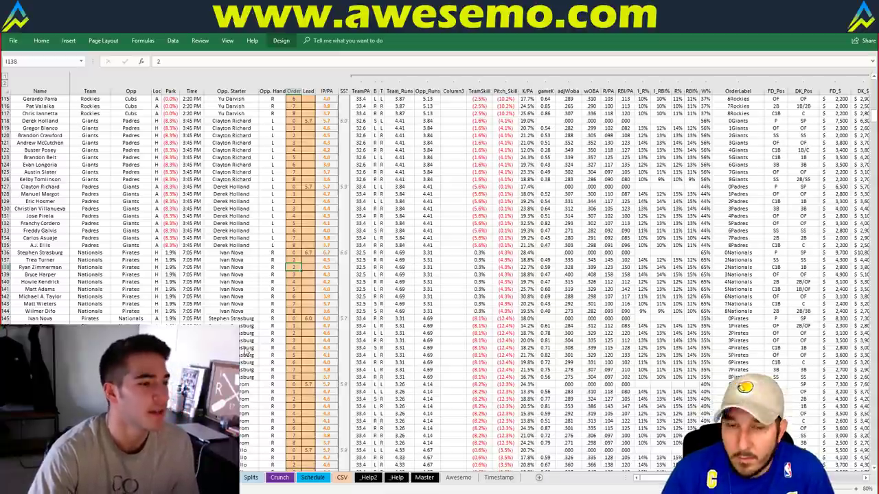
- Reopen the recent MLB model workbook and maximize its window
click(247, 348)
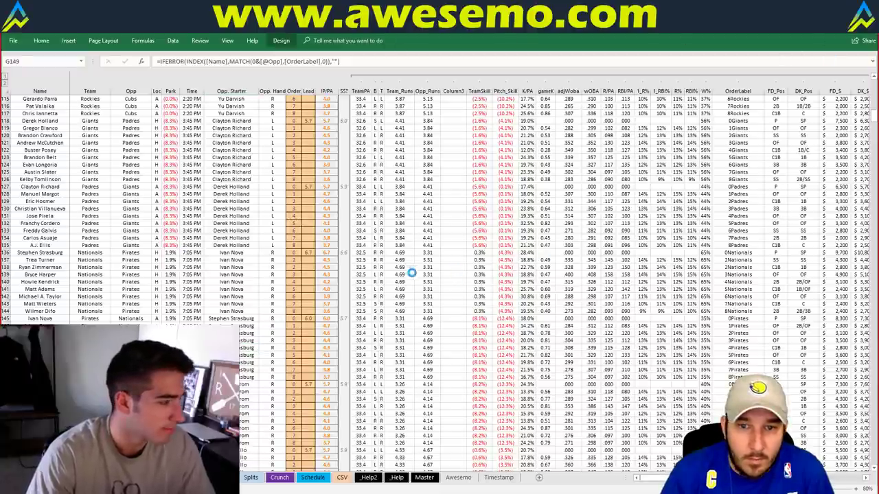
key(alt+Tab)
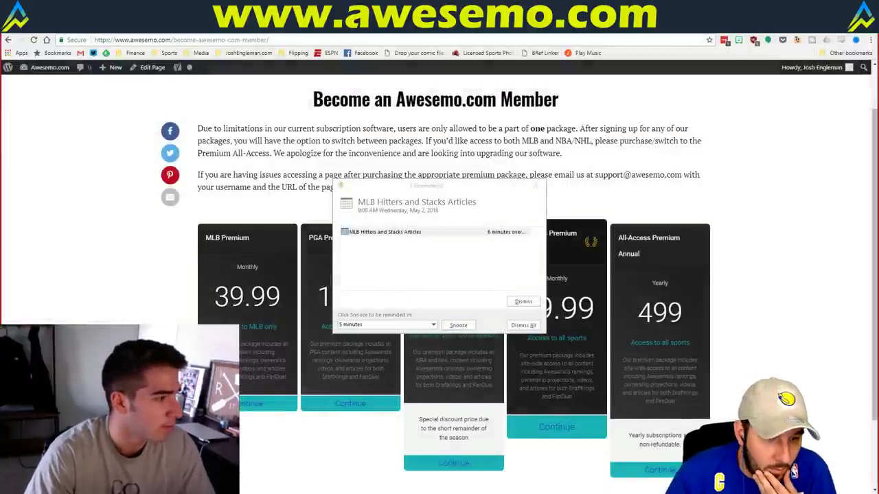
right_click(101, 490)
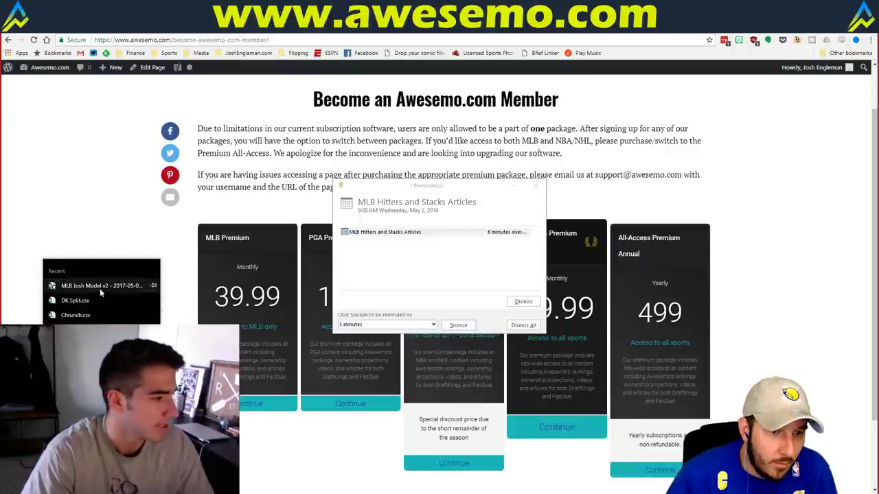
click(100, 287)
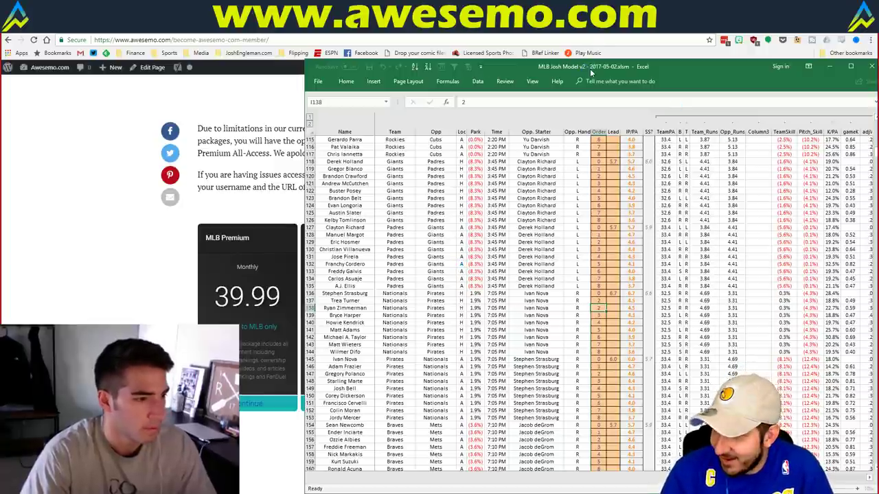
double_click(654, 64)
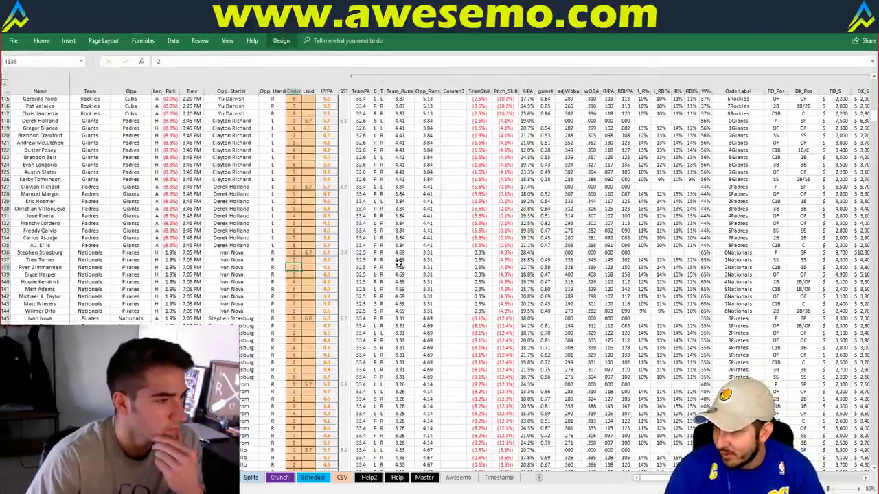
- Set the batting order to 1 for Bryce Harper and 4 for Ryan Zimmerman
key(Down)
key(Down)
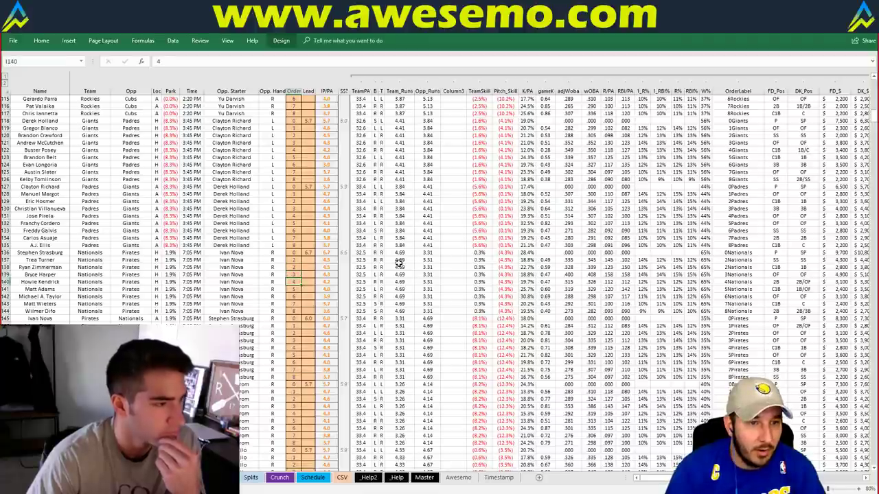
key(Up)
text(1)
key(Up)
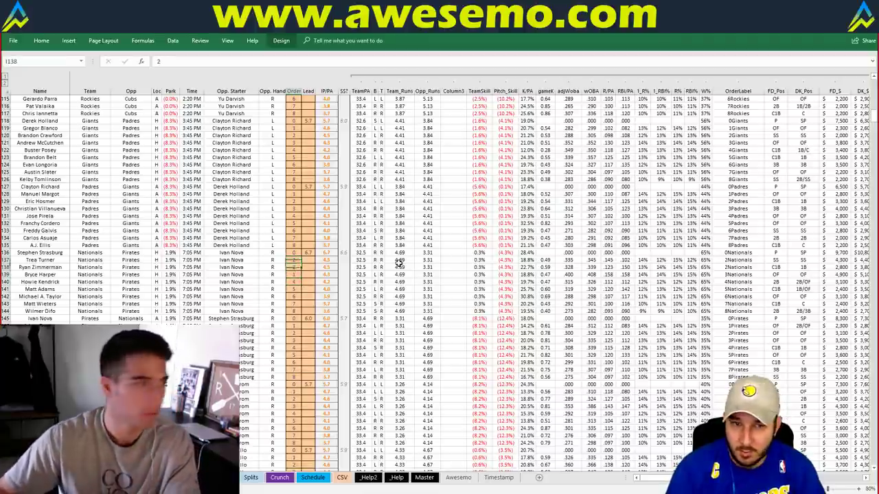
text(3)
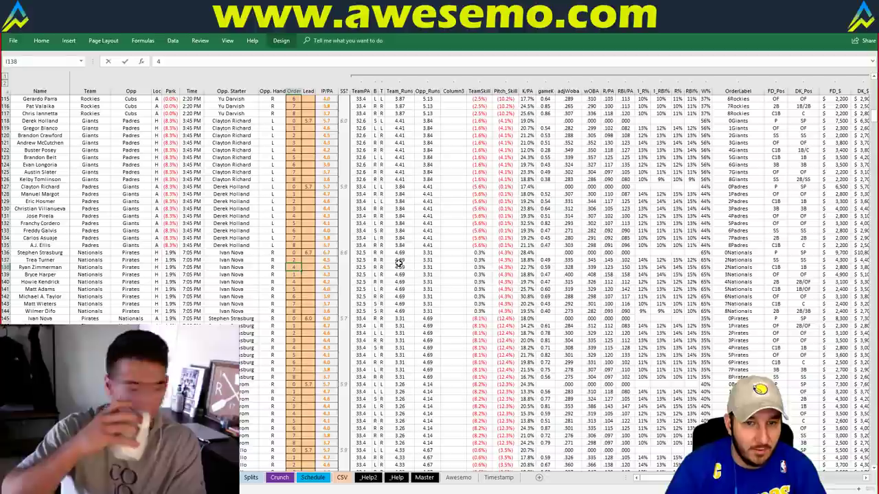
key(Down)
- Set the batting order to 3 for Matt Adams and 5 for Howie Kendrick
key(Down)
key(Down)
key(Down)
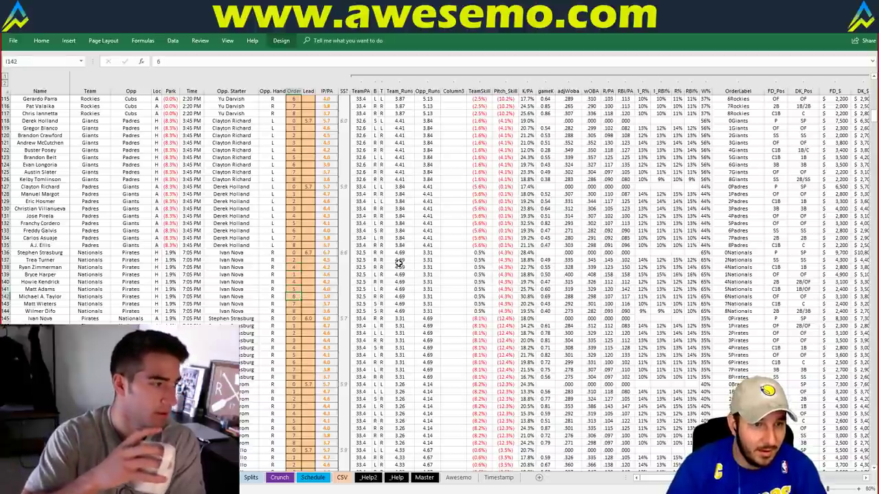
key(Up)
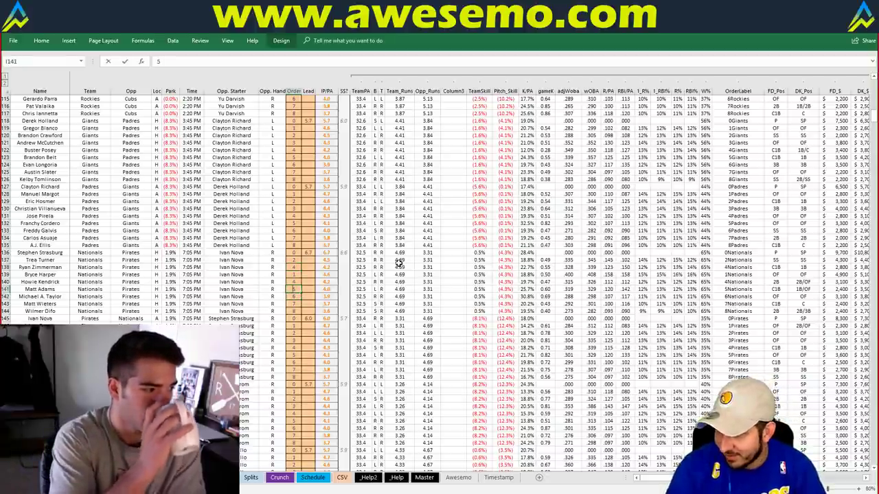
text(3)
key(Up)
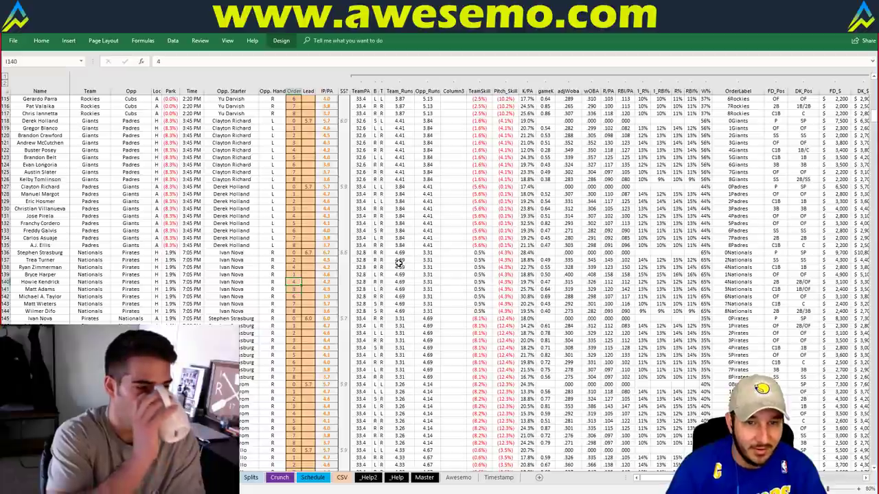
text(5)
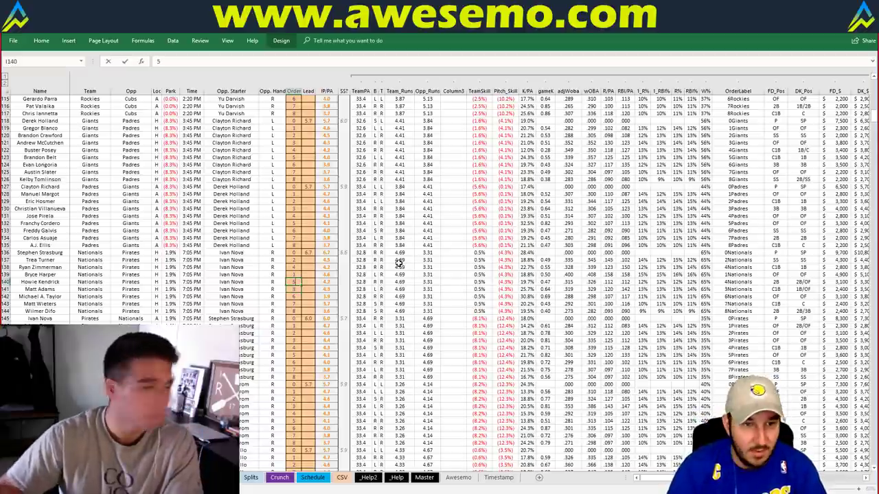
key(Down)
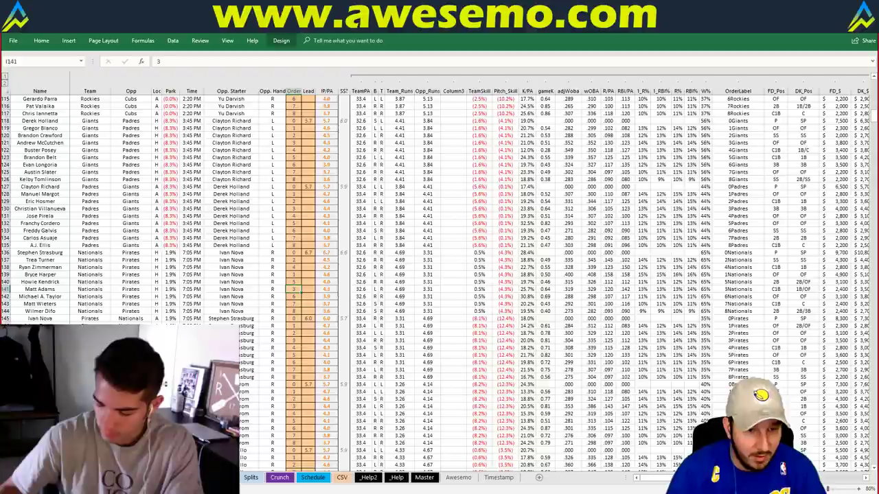
- Return to the matchup sheet and review the reordered Nationals lineup and its projections
key(ctrl+Page_Up)
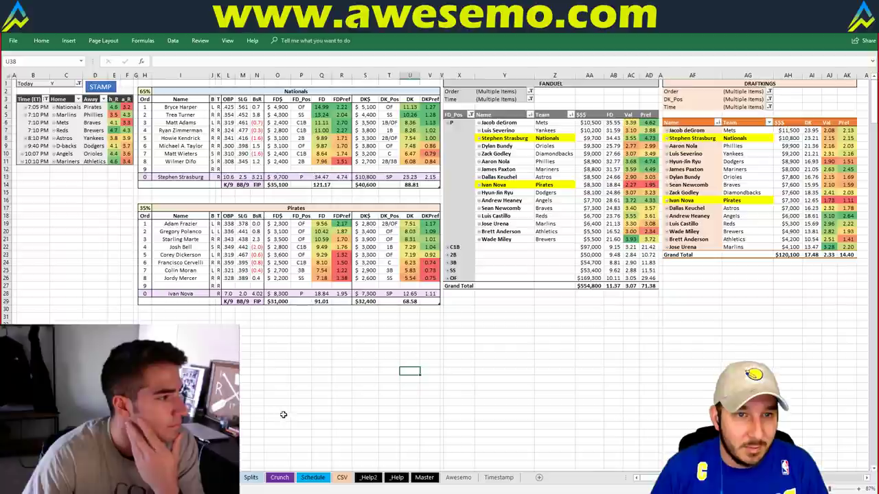
click(276, 363)
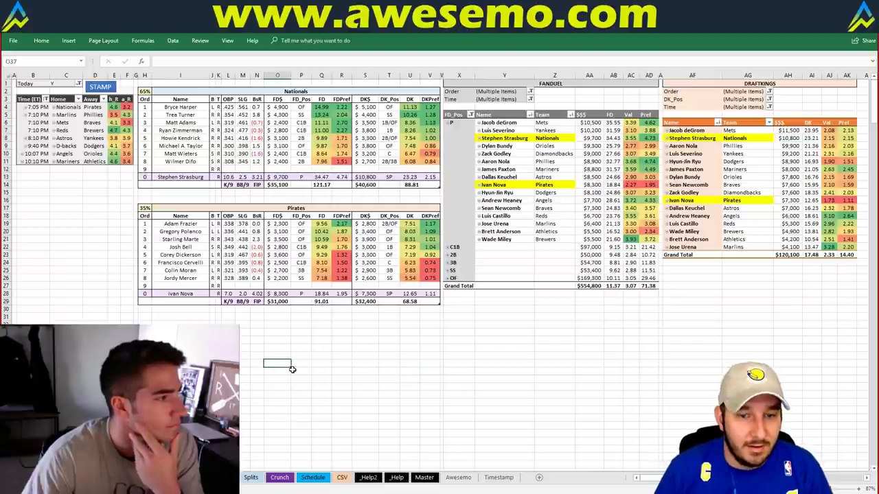
click(333, 317)
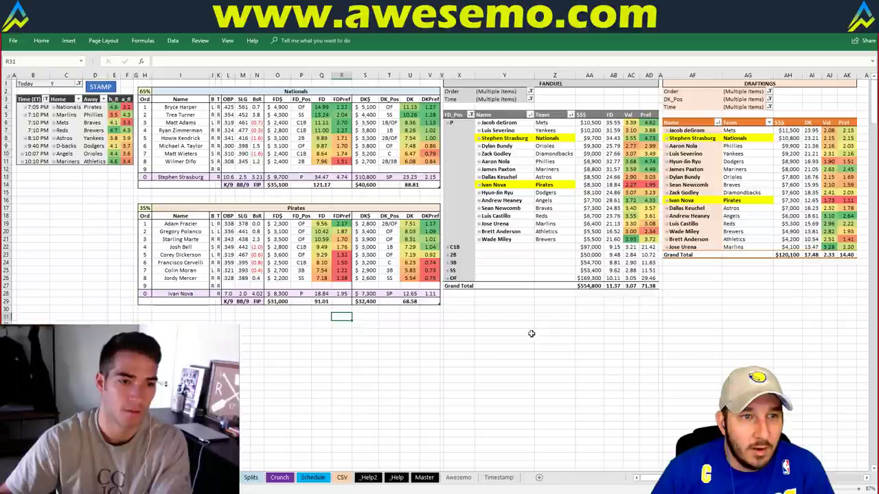
click(404, 303)
click(371, 317)
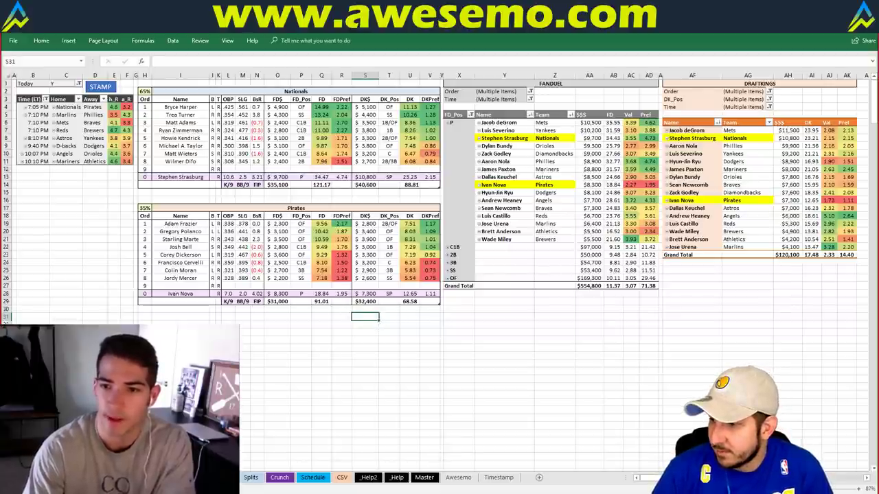
- Change the upper lineup table's team to Marlins to load that game's matchup
click(191, 92)
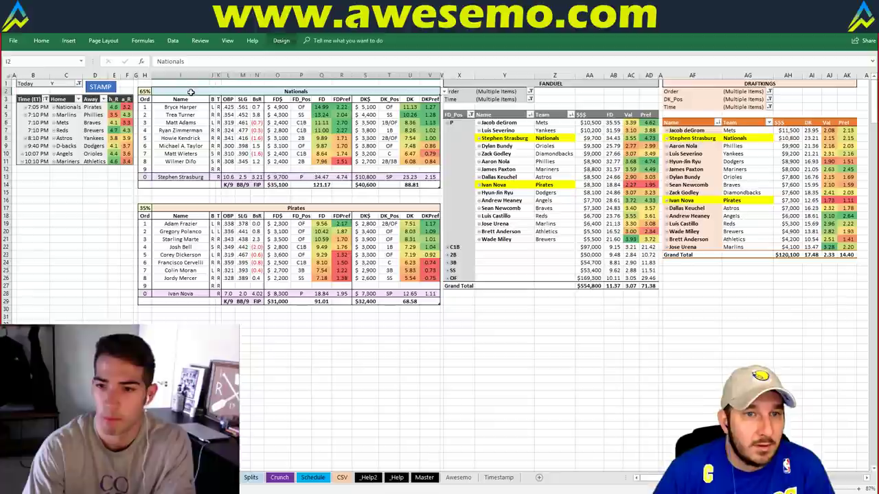
text(Marlins)
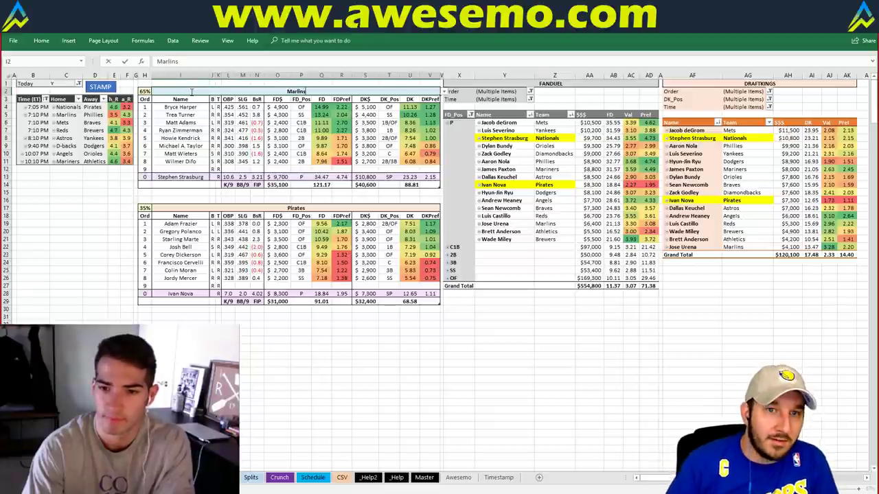
key(Return)
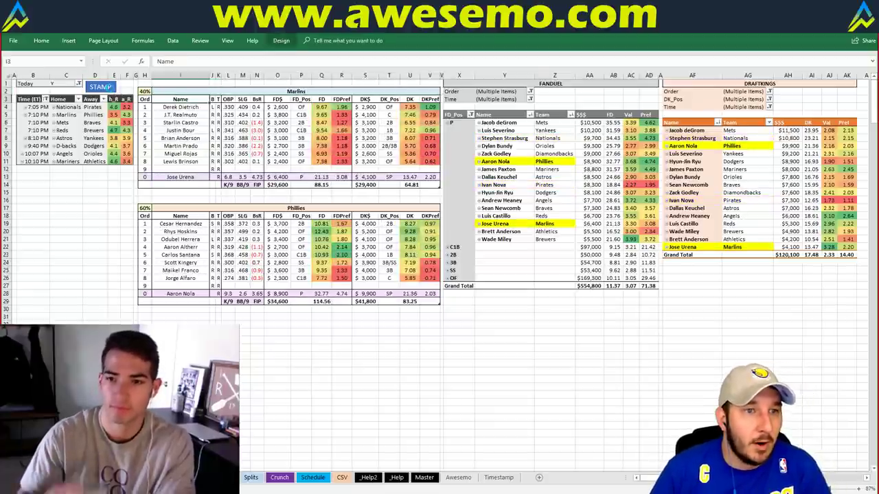
key(Up)
key(Up)
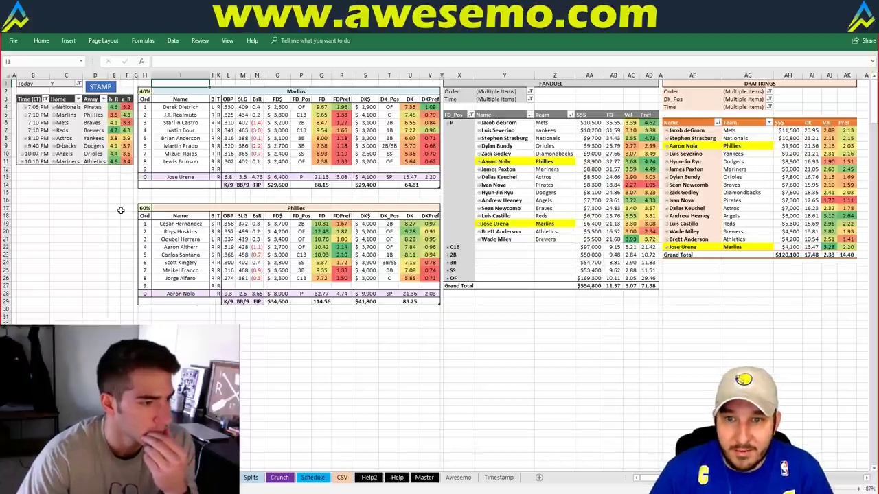
- Review the FanDuel pitcher rankings, highlighting the names from Jacob deGrom through Aaron Nola, along with the game schedule
click(87, 183)
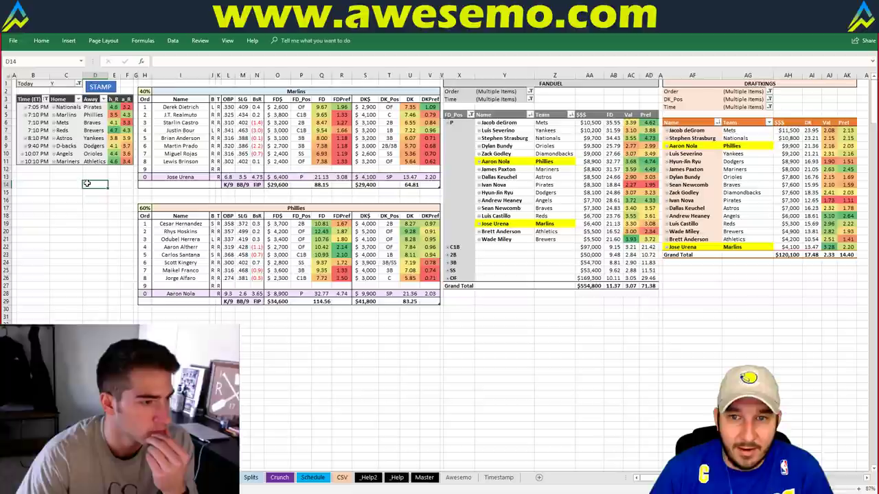
click(69, 180)
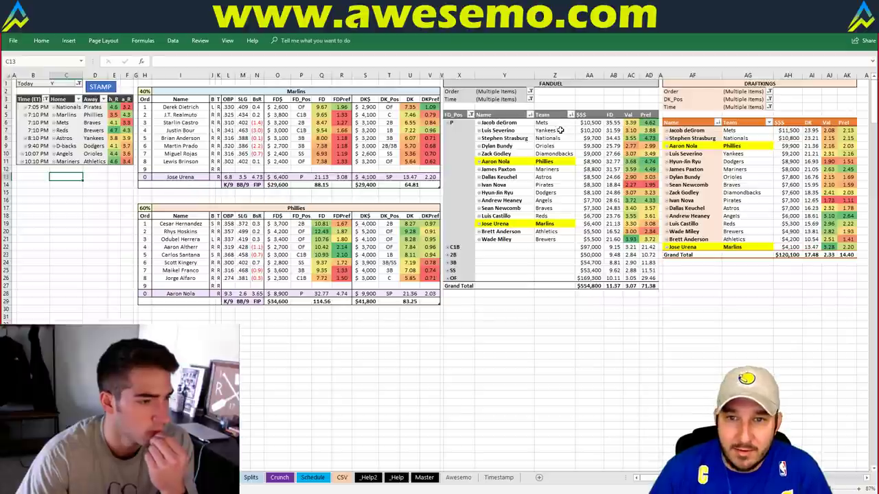
drag(508, 124, 505, 156)
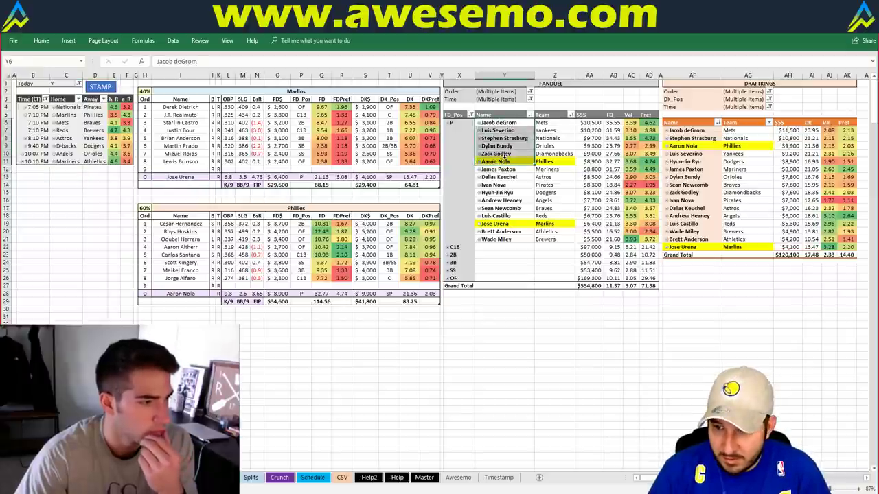
click(571, 380)
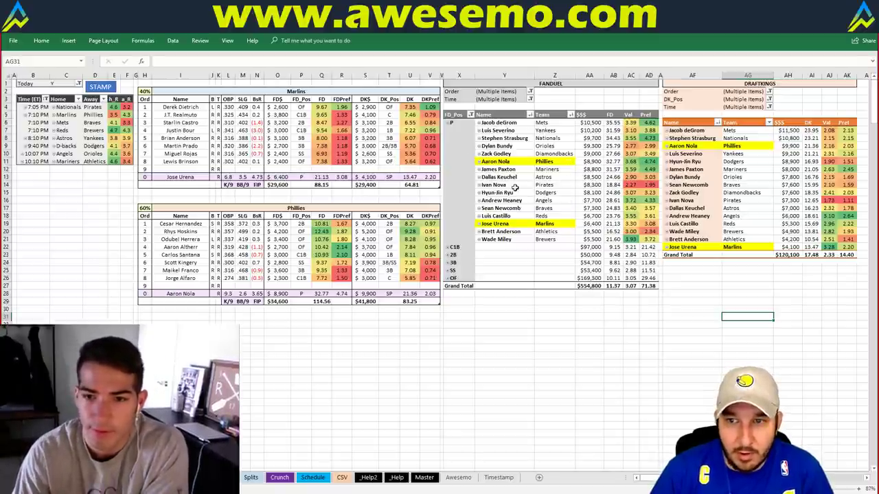
click(88, 170)
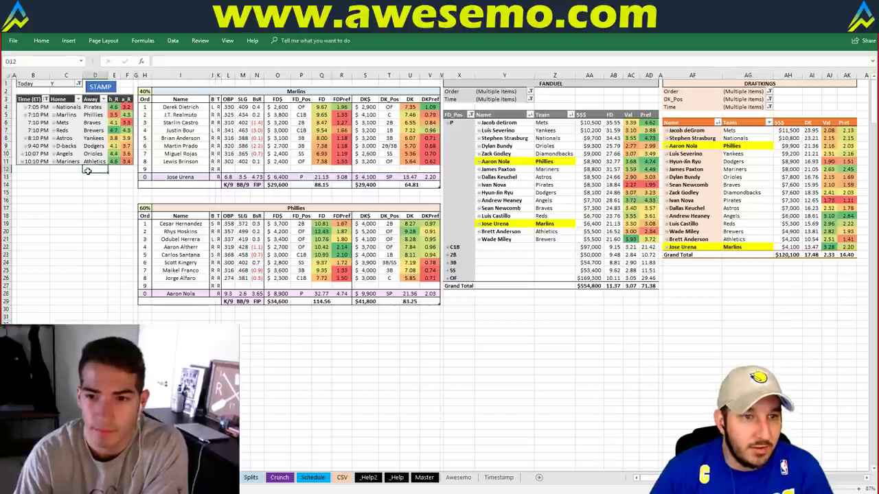
click(62, 179)
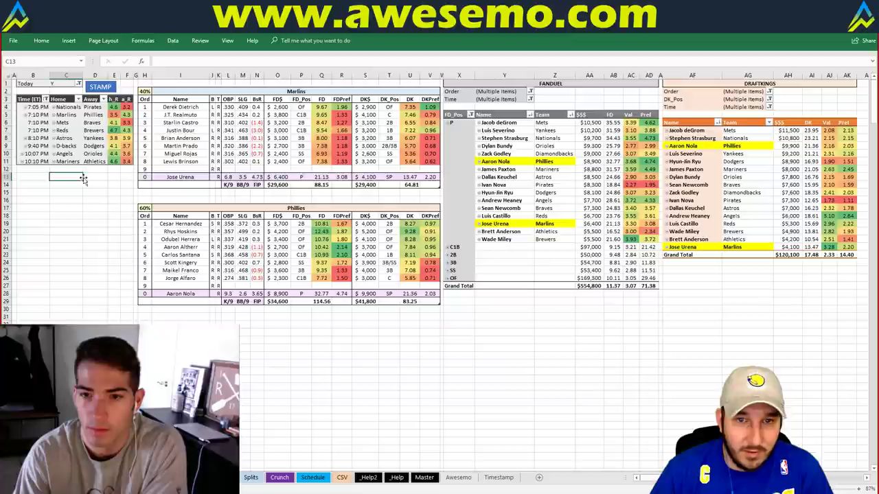
click(75, 226)
click(73, 208)
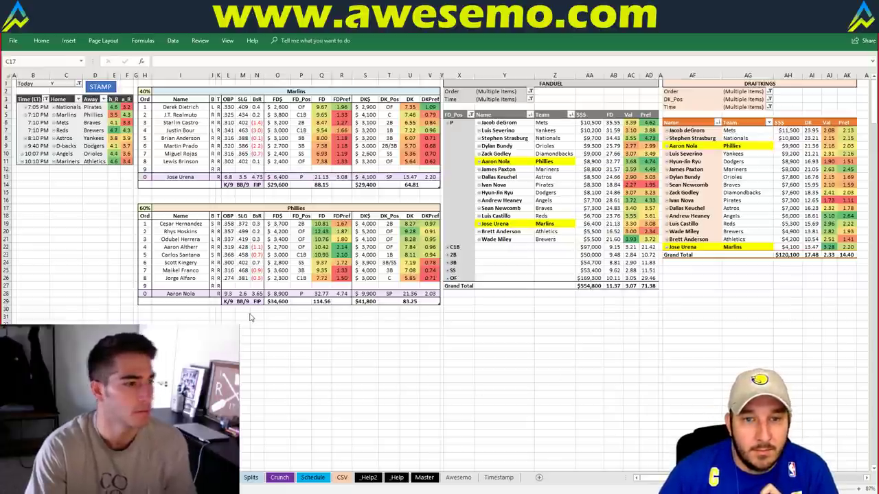
key(alt+Tab)
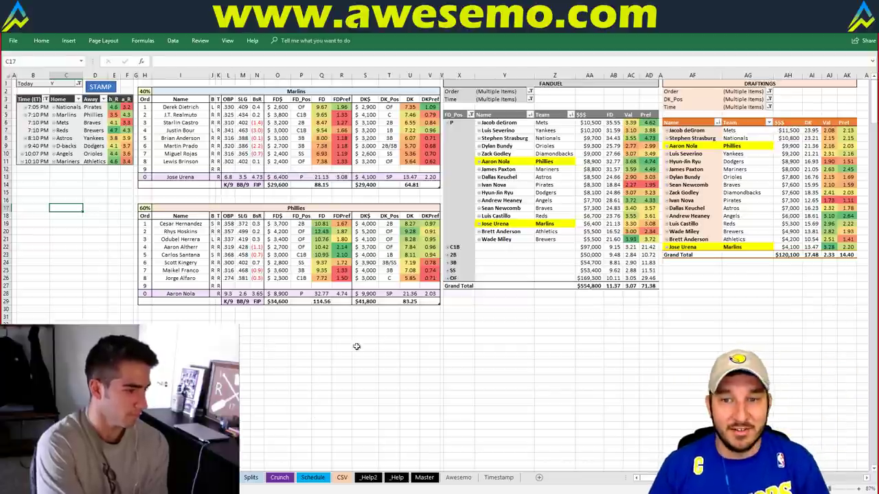
click(383, 326)
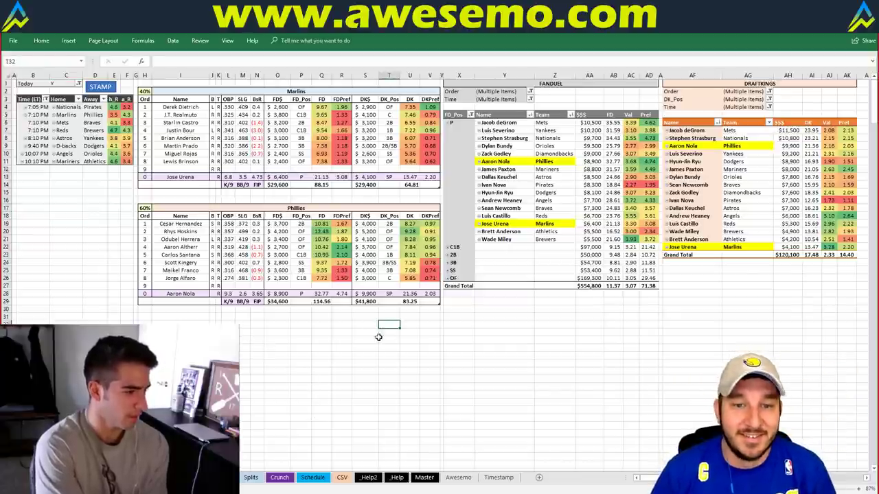
click(323, 316)
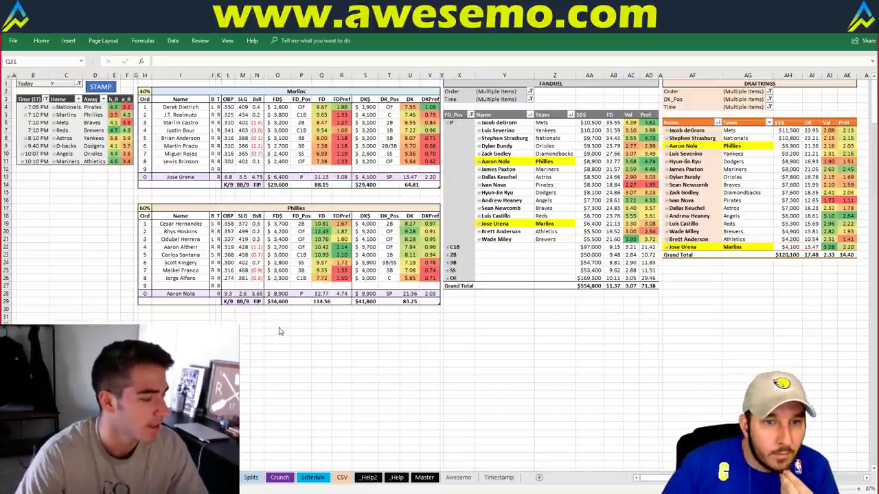
click(320, 317)
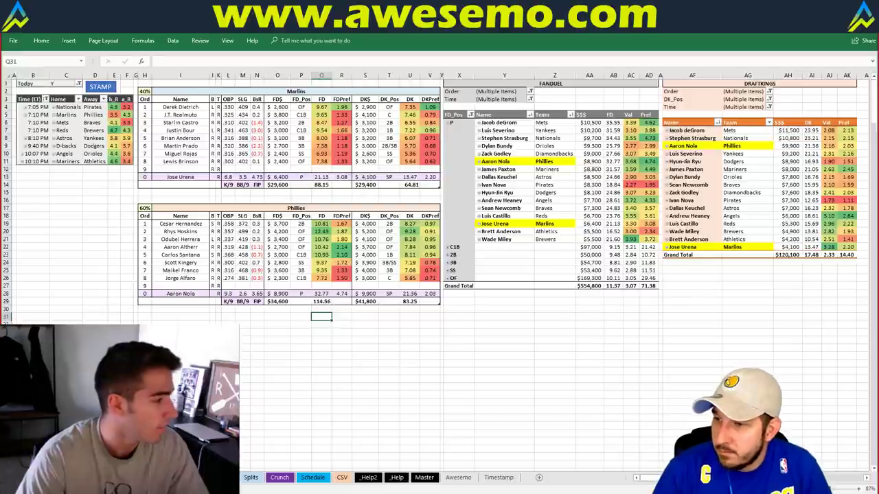
click(180, 355)
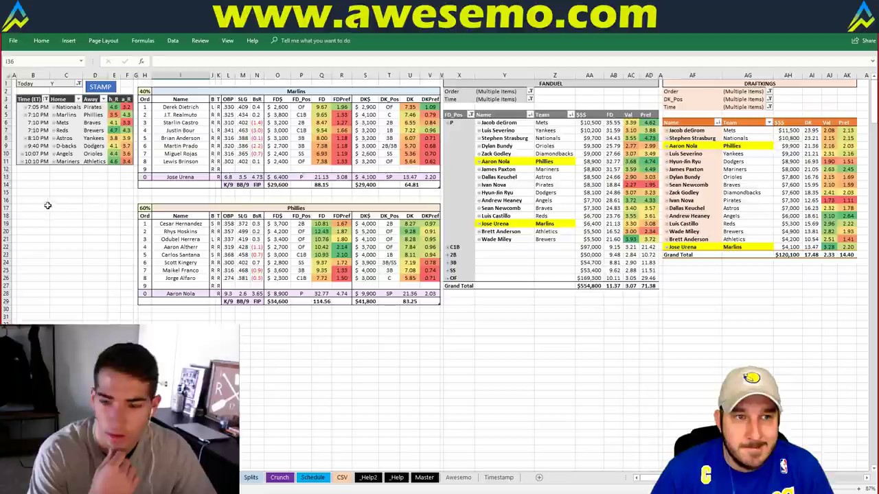
click(174, 192)
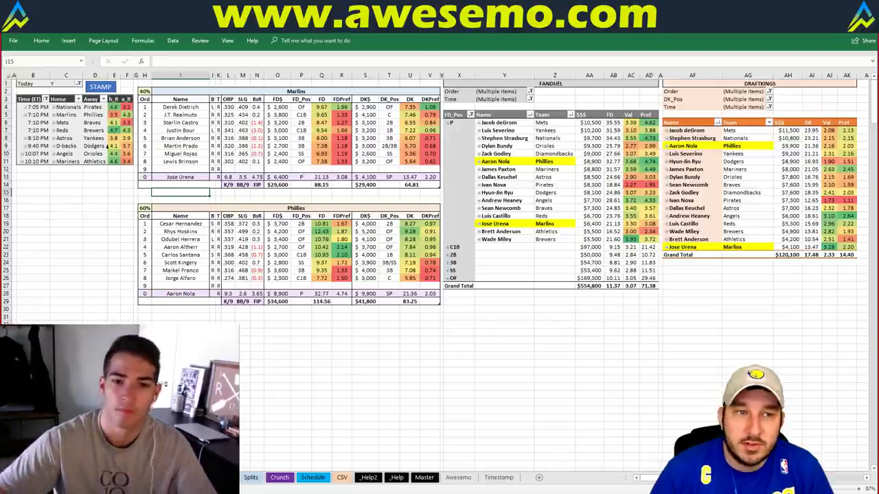
click(360, 90)
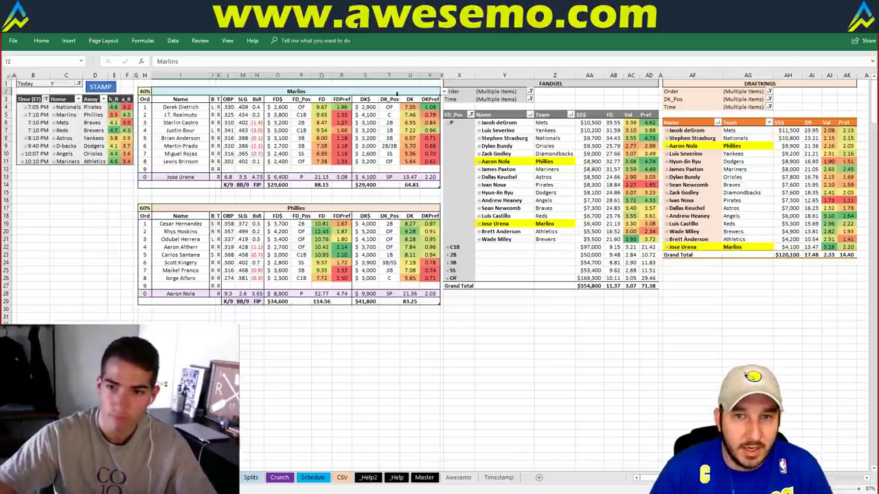
click(120, 182)
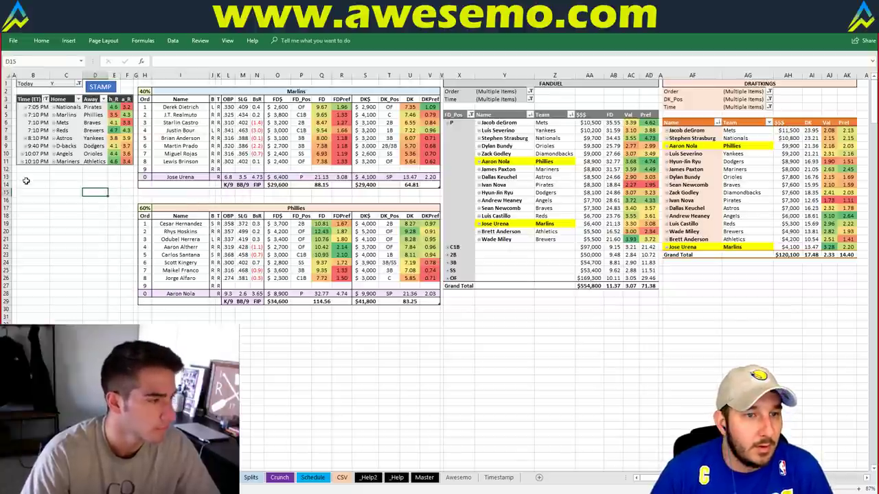
drag(28, 178, 128, 199)
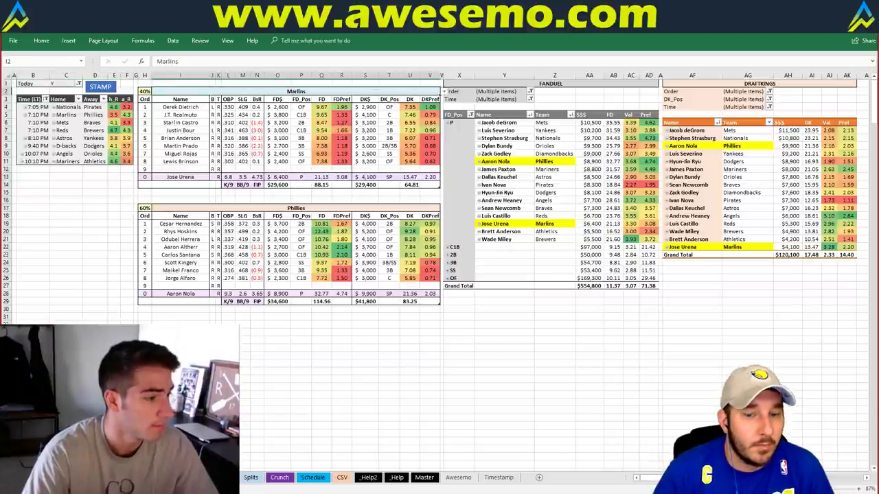
- Check the game entries on the Timestamp sheet and change the matchup sheet's upper lineup table to Mets
click(500, 478)
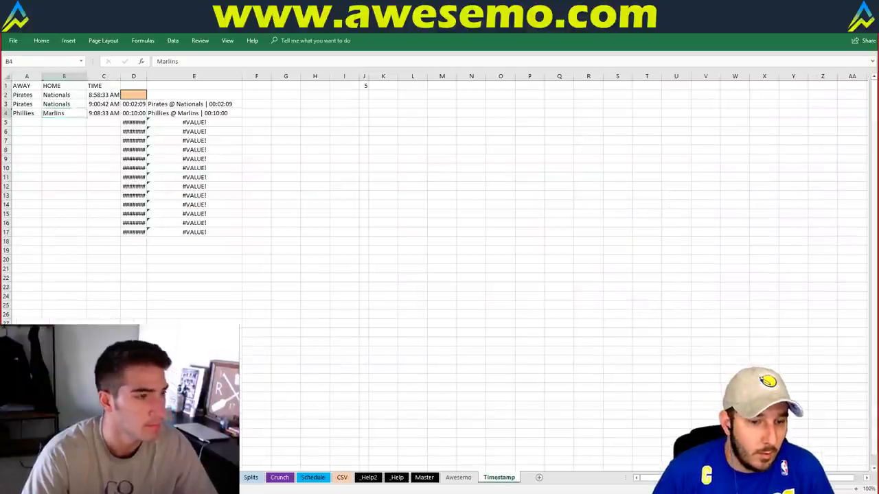
click(250, 477)
text(Mets)
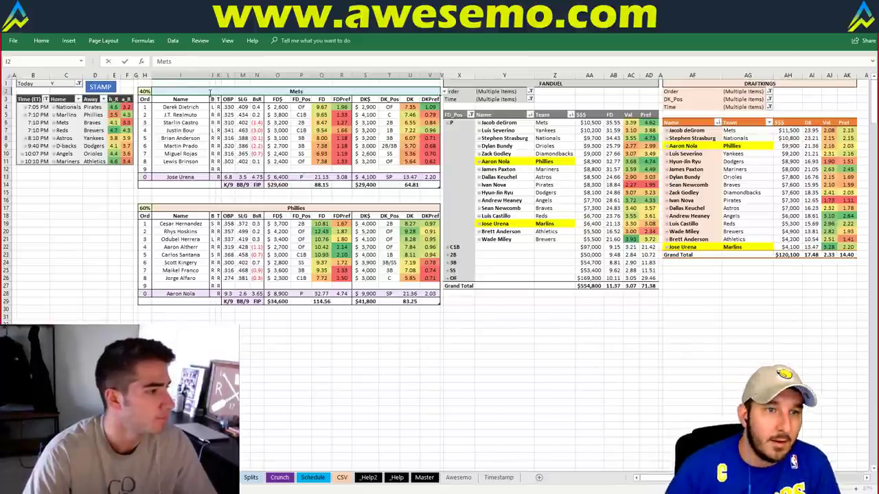
key(Return)
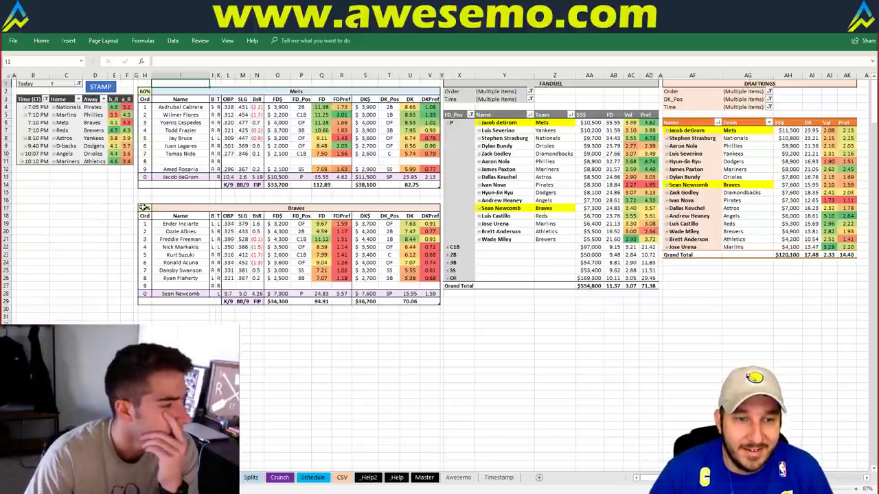
click(128, 201)
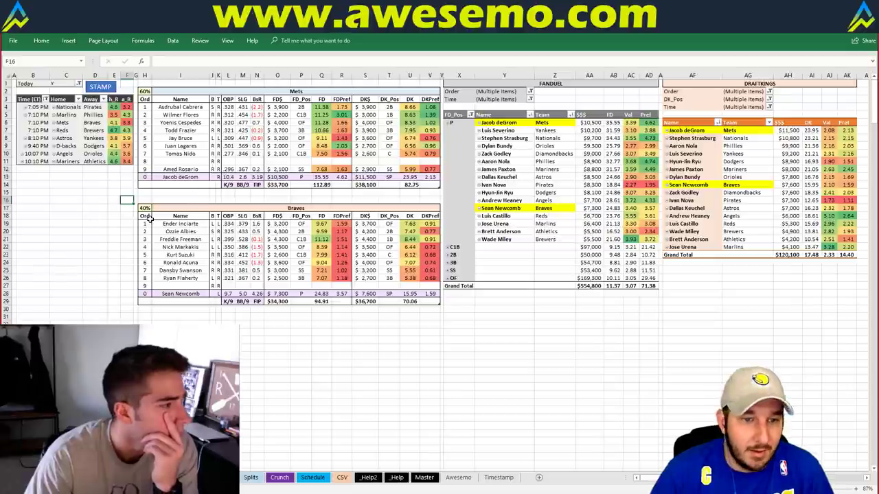
click(715, 299)
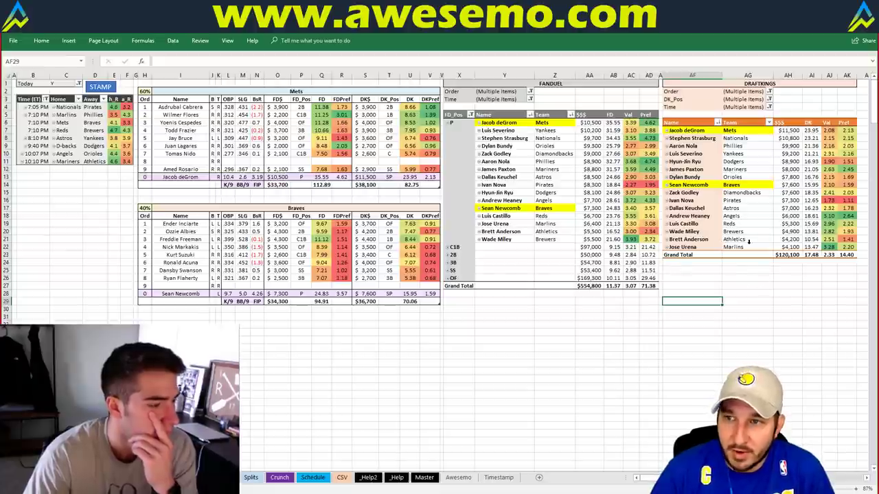
click(729, 269)
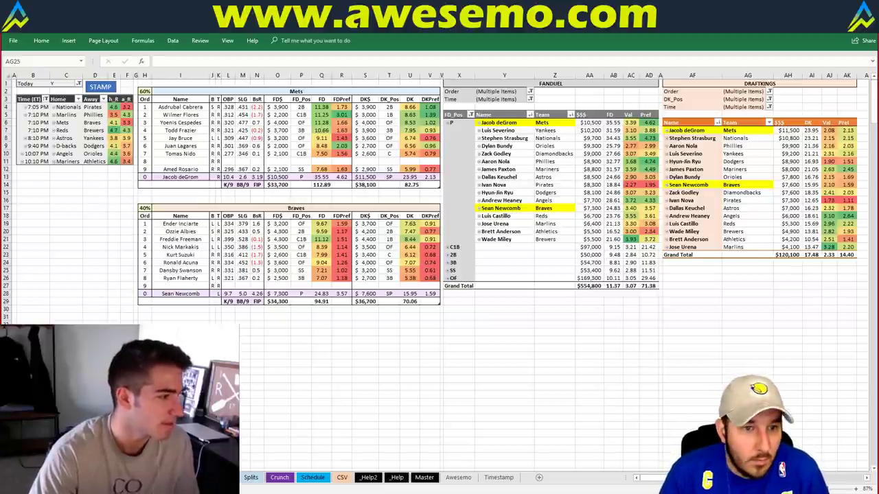
- In the player data sheet's Braves rows, set the batting order to 9 for Ender Inciarte and 1 for Ozzie Albies
key(ctrl+Page_Down)
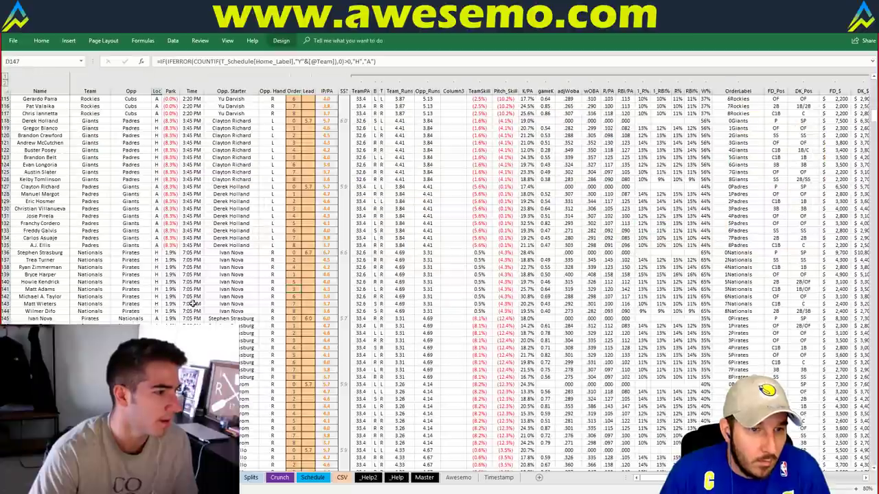
scroll(291, 266, down, 6)
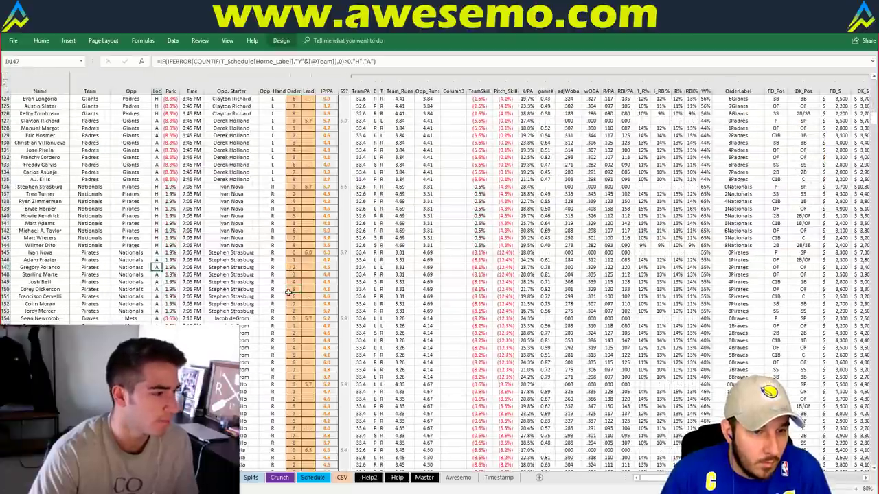
click(293, 325)
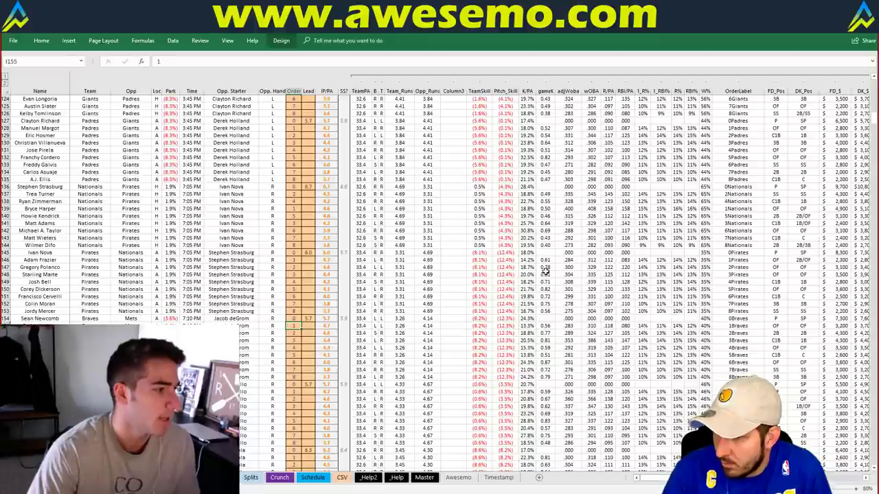
text(9)
key(Return)
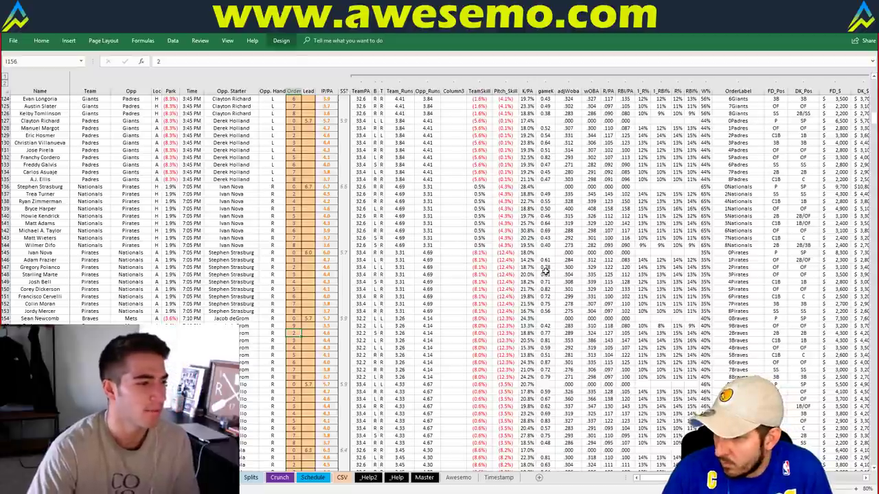
text(1)
key(Return)
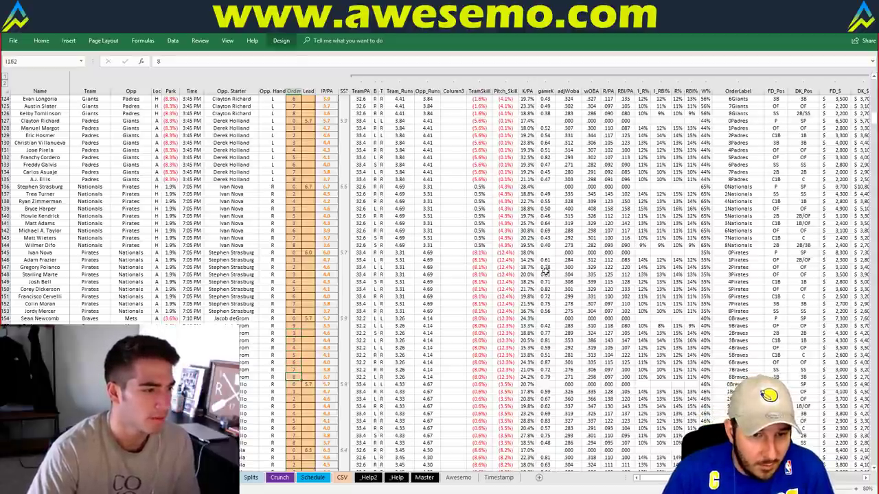
- Set Ronald Acuna's batting order to 2 in the Braves rows
key(Return)
key(Return)
key(Return)
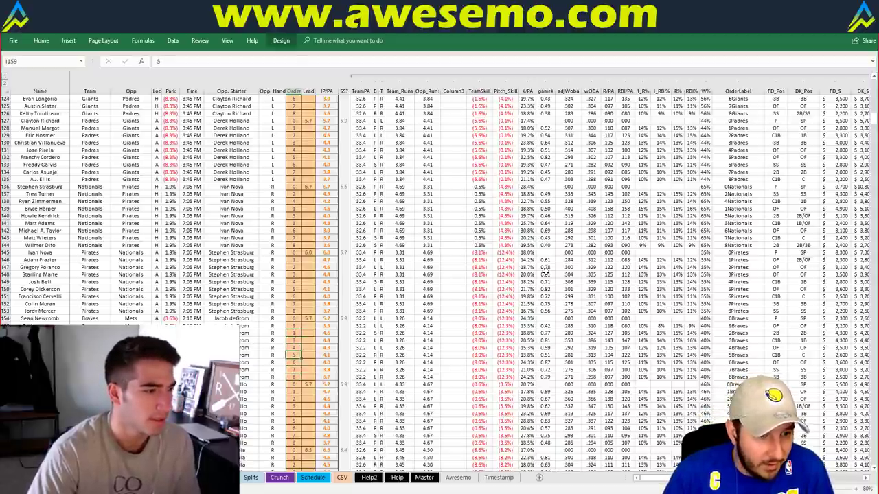
text(2)
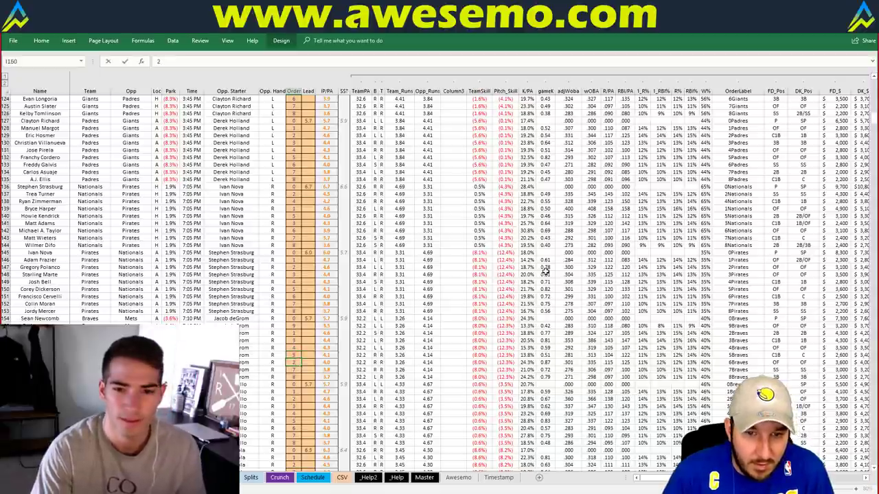
key(ctrl+Return)
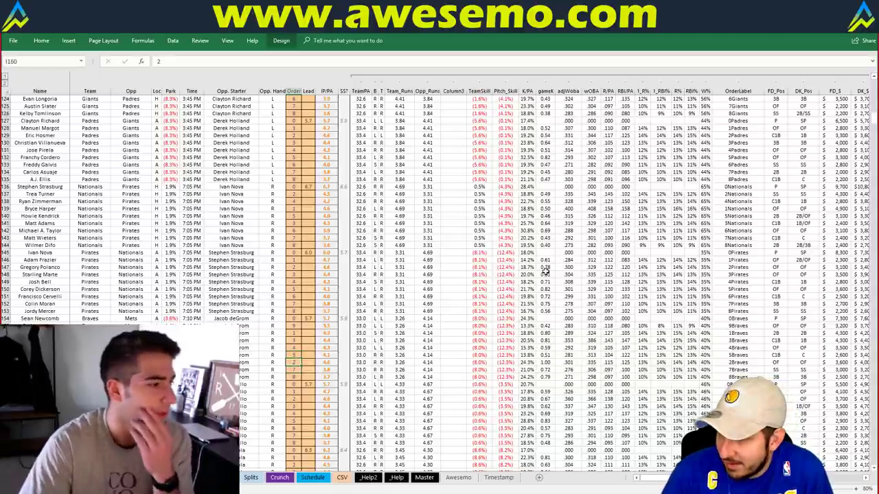
- Check the Braves' batting order, setting Dansby Swanson to 6 and Ryan Flaherty to 7
key(Up)
key(Up)
key(Up)
key(Up)
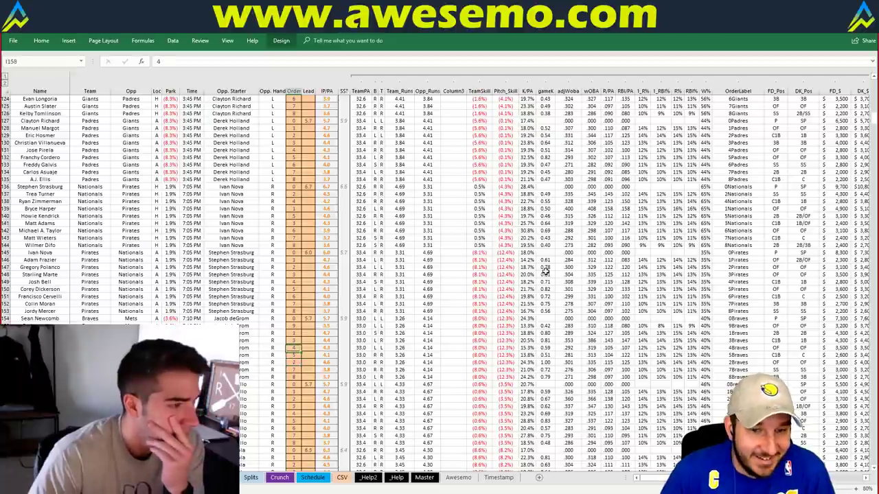
key(Down)
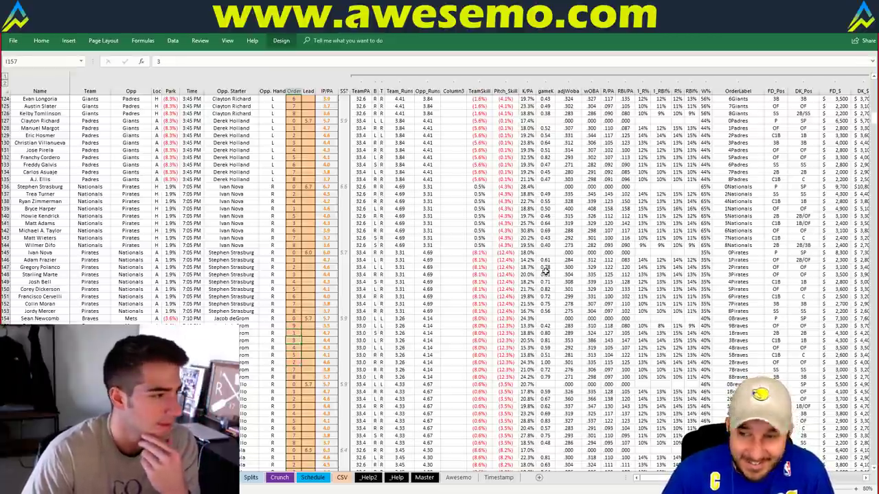
key(Down)
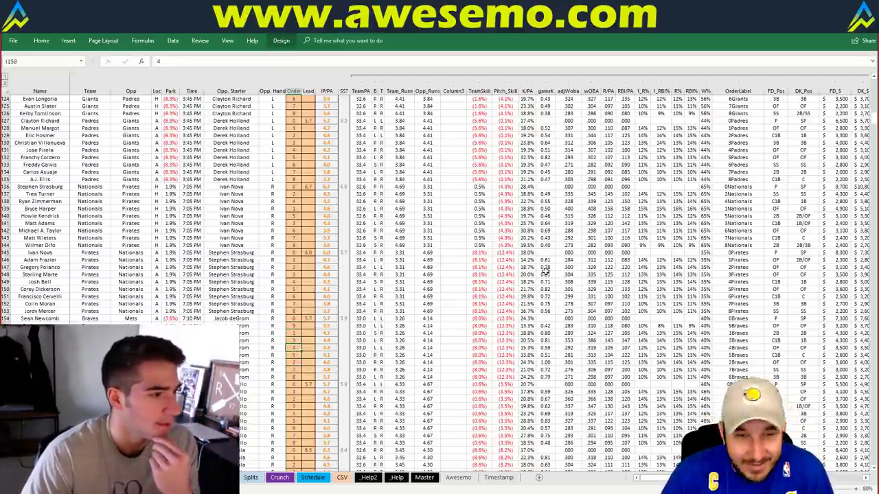
key(Down)
key(Down)
key(Down)
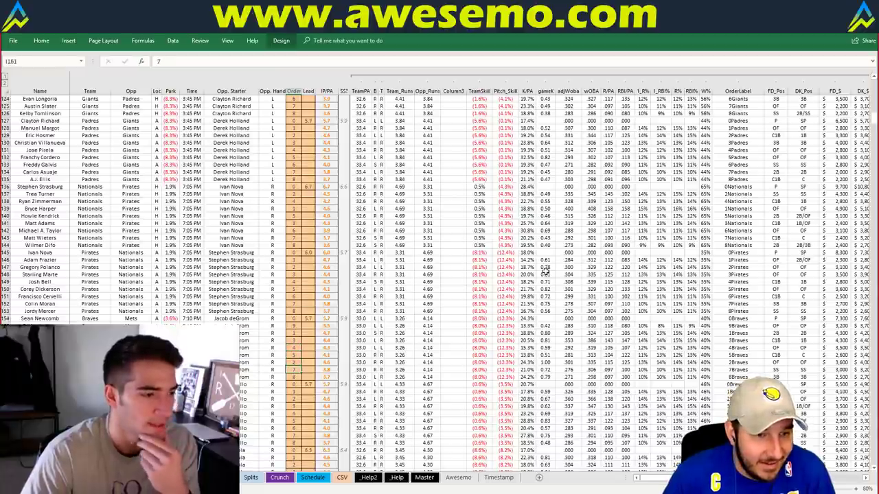
text(6)
key(Return)
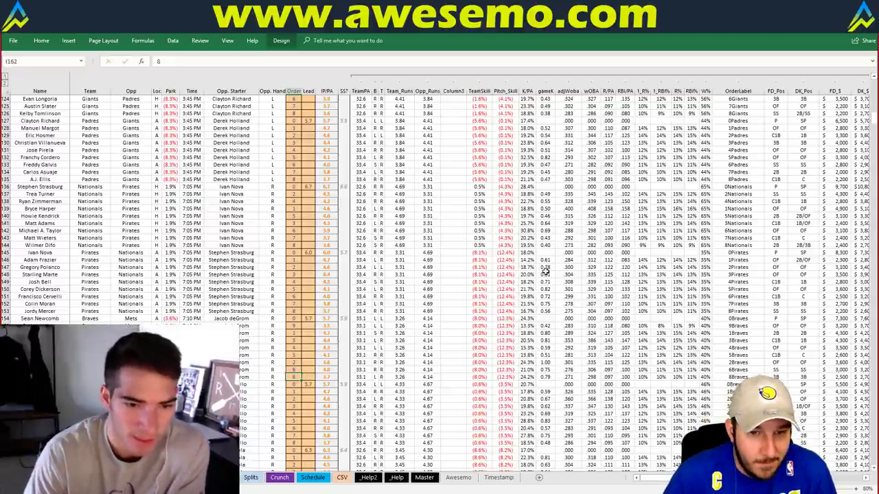
text(7)
key(Return)
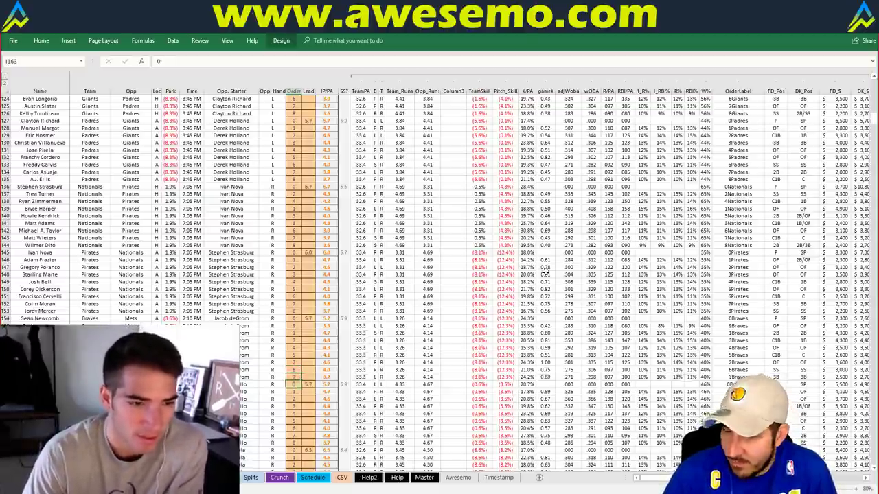
- Return to the matchup sheet and review the reordered Braves lineup against the Mets with its FanDuel and DraftKings projections
key(ctrl+Page_Up)
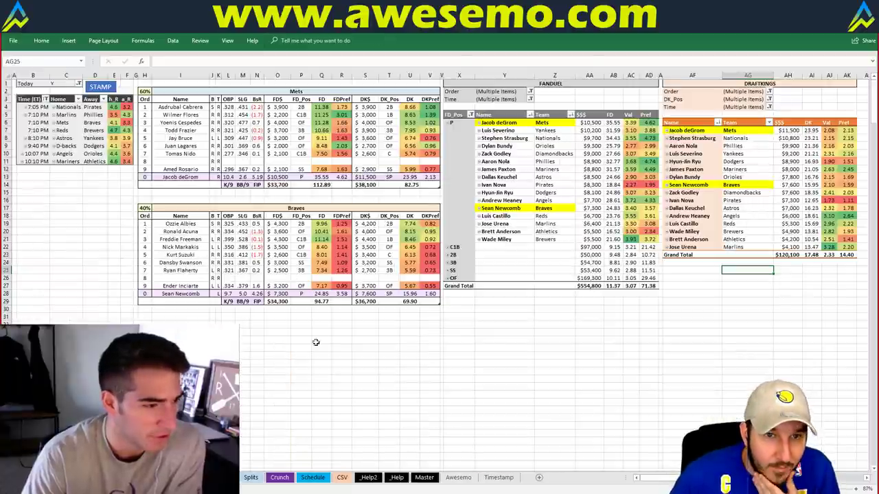
click(357, 352)
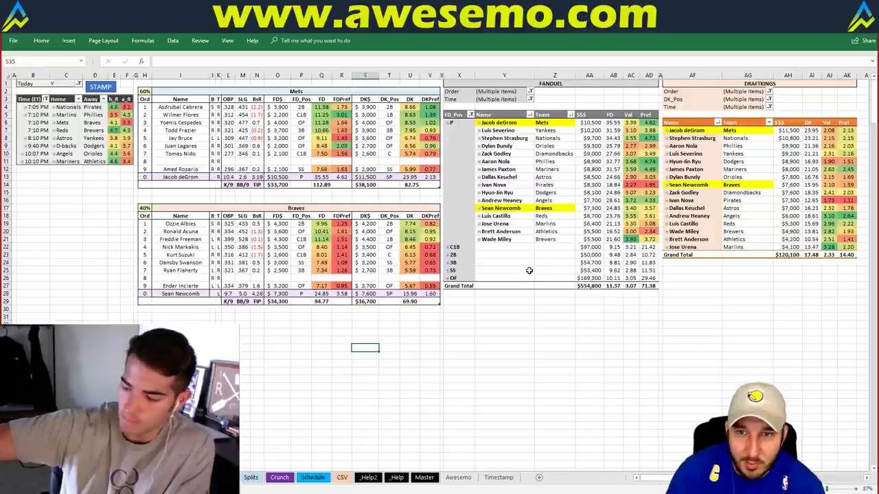
click(190, 318)
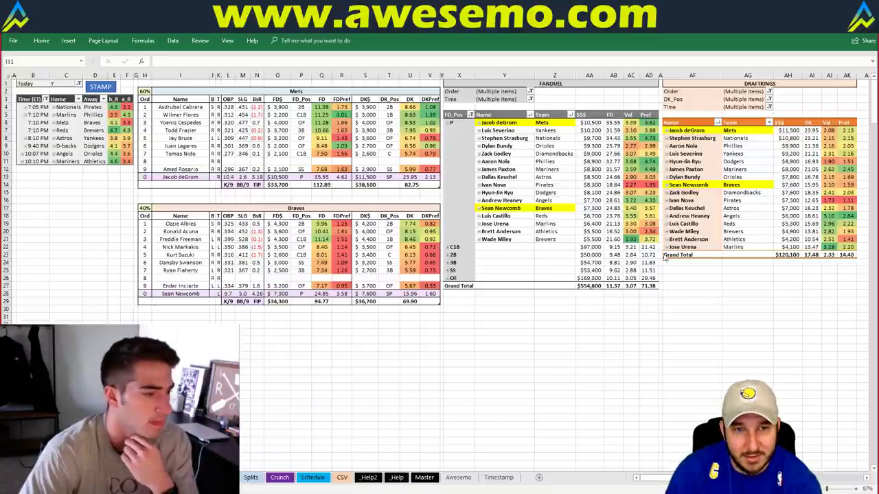
key(alt+Tab)
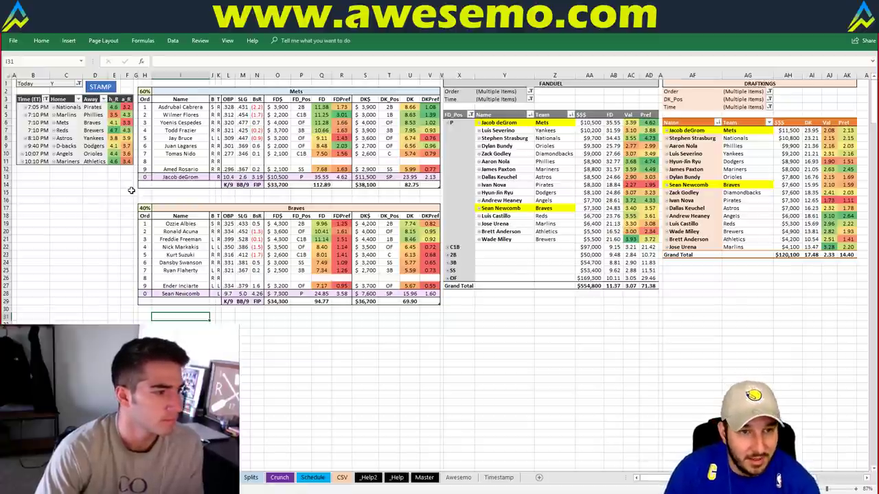
click(168, 194)
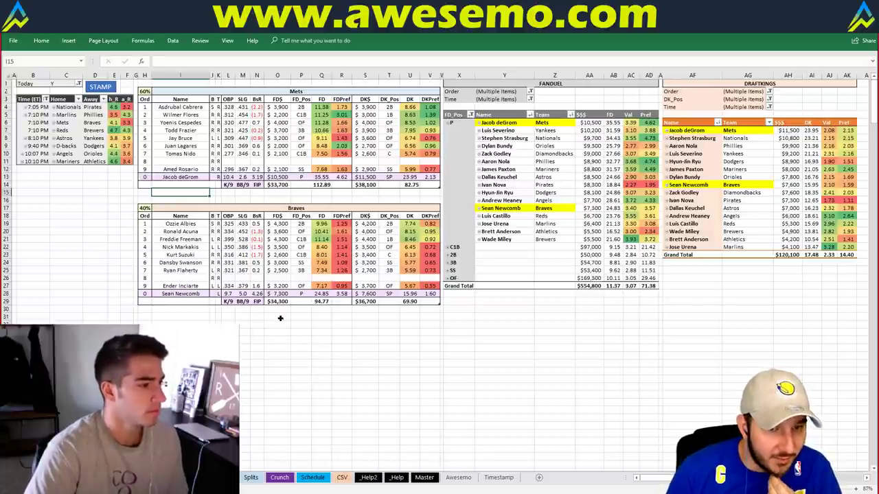
- Review the Braves' FanDuel salary, projection and preference totals in the matchup against the Mets
click(278, 309)
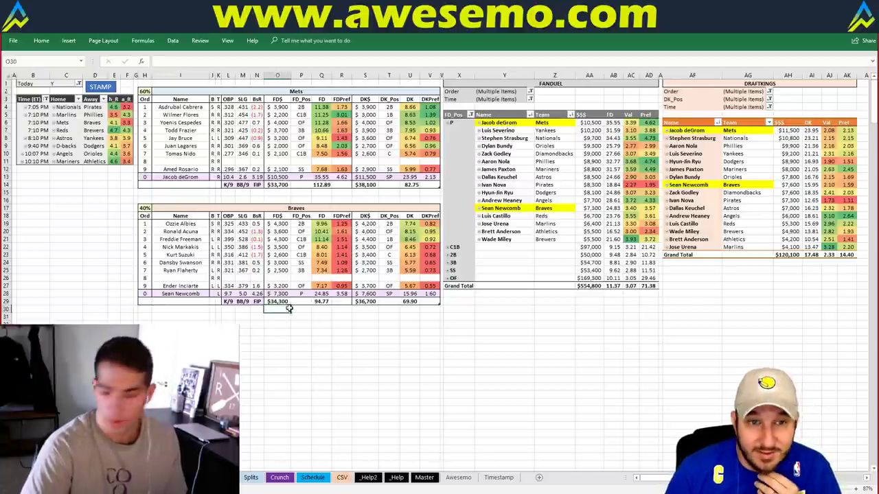
click(328, 309)
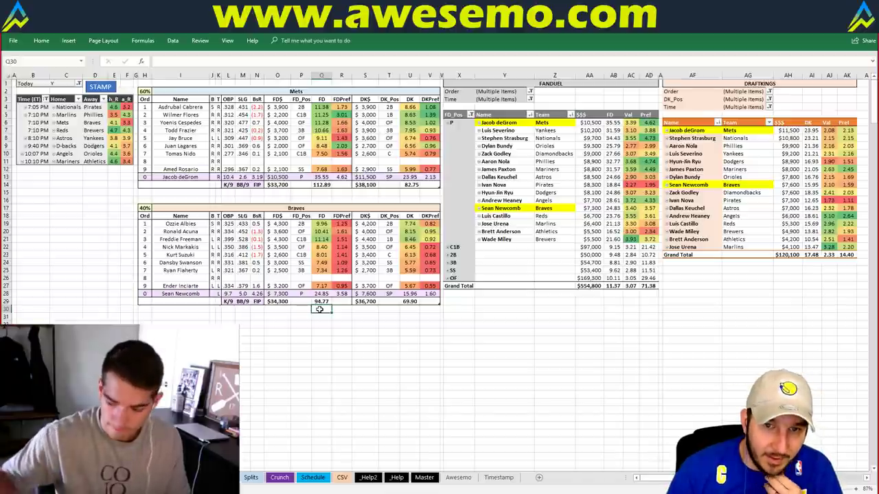
click(340, 309)
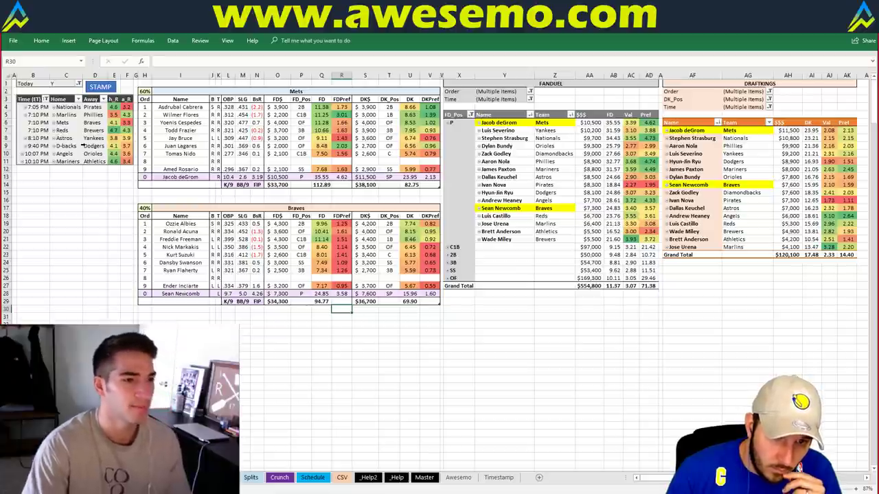
- Switch the matchup to the Reds and review the Reds versus Brewers lineups alongside the FanDuel and DraftKings pitcher tables
click(218, 92)
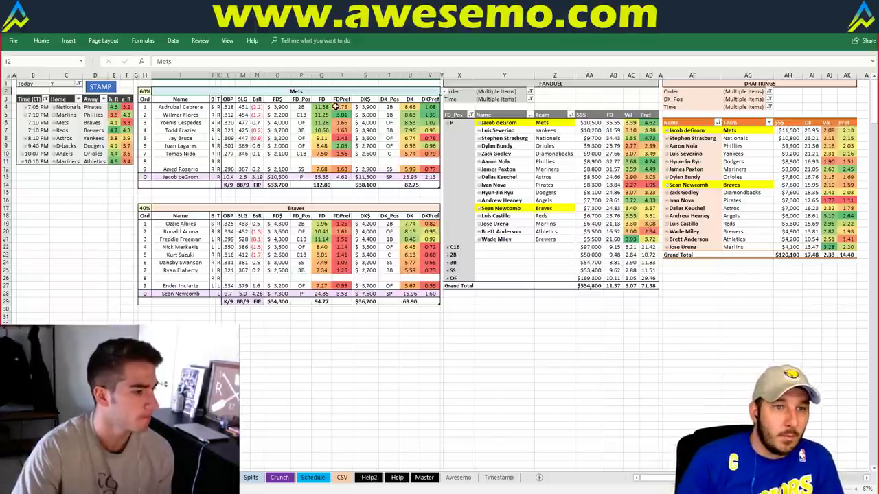
text(Reds)
key(Return)
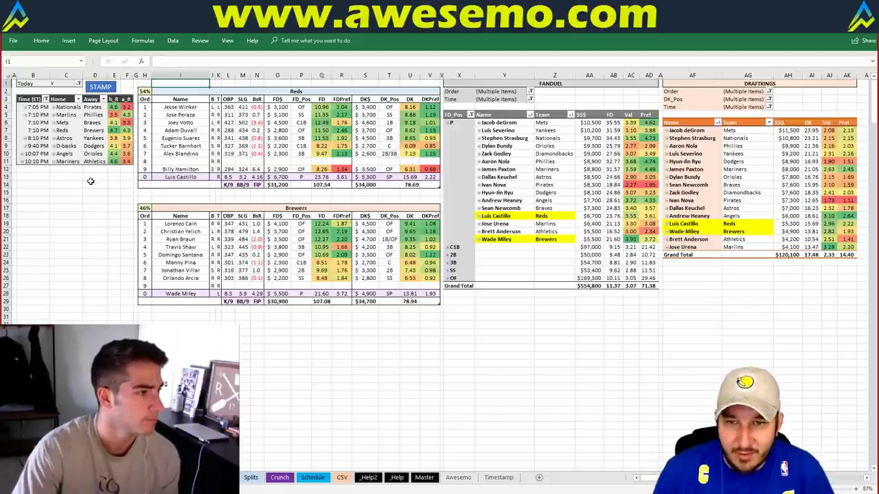
click(502, 224)
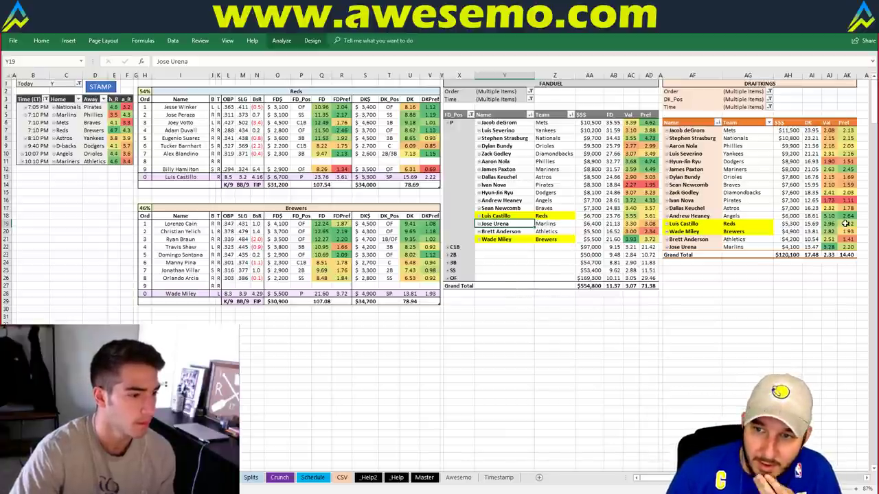
click(693, 276)
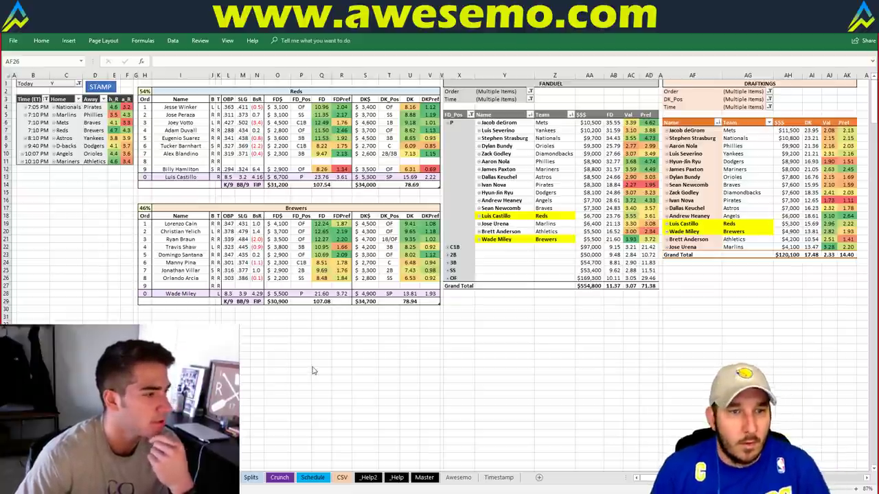
- In the player data sheet's Reds rows, set Billy Hamilton's batting order to 1 and clear Jesse Winker's
key(ctrl+Page_Down)
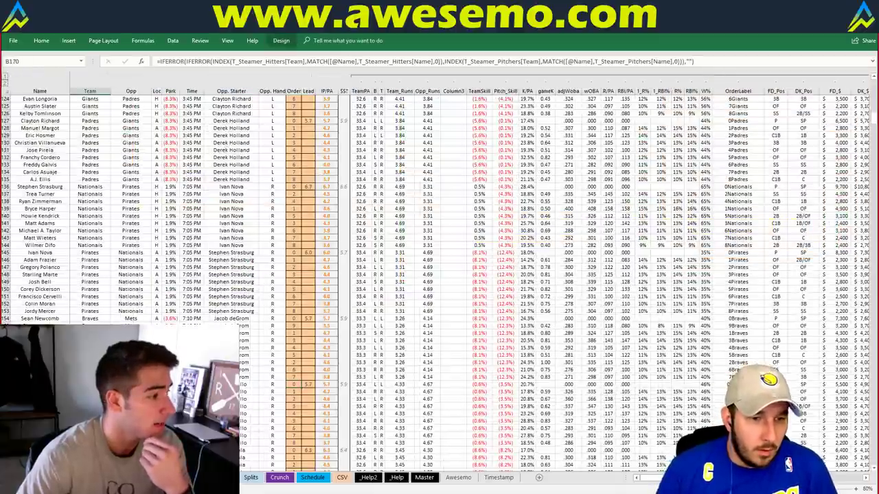
scroll(269, 332, down, 10)
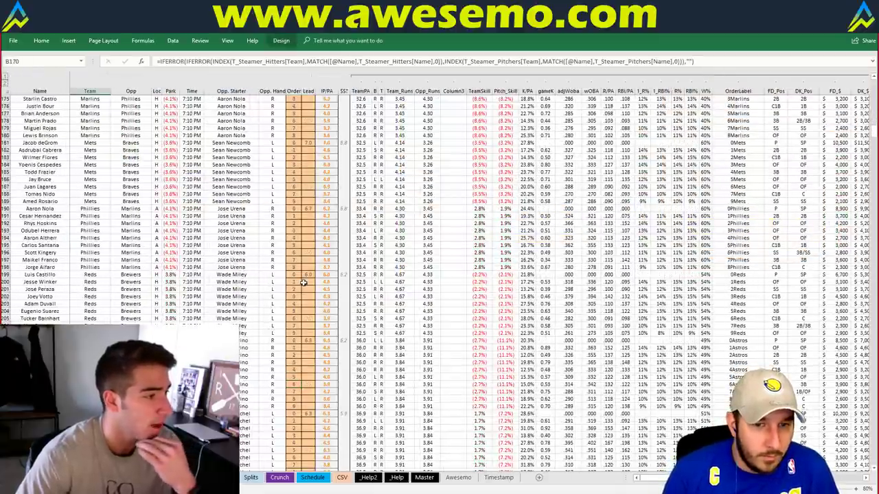
click(295, 332)
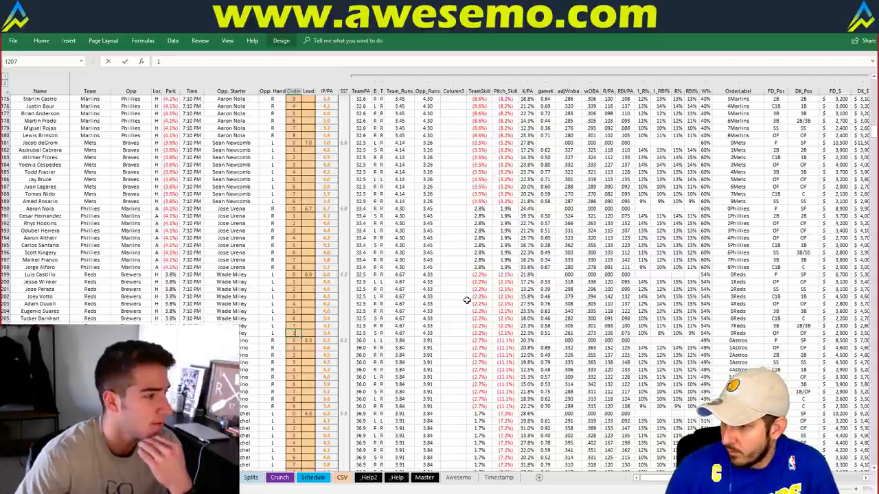
key(Up)
key(Up)
key(Up)
key(Up)
key(Up)
key(Up)
key(Up)
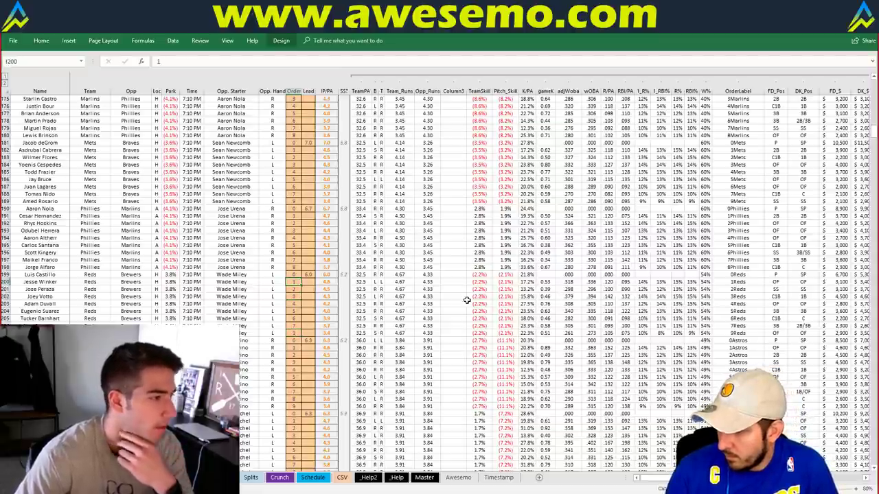
key(Down)
key(Down)
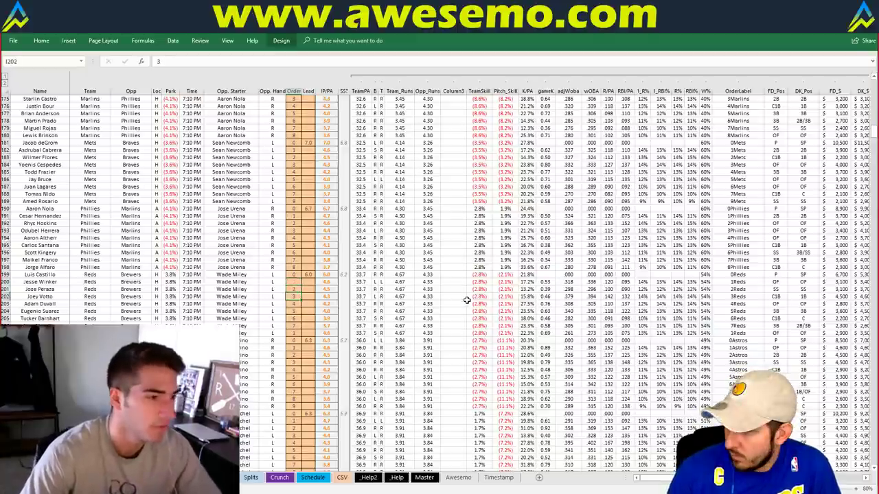
- Clear Tucker Barnhart's batting order and set Alex Blandino's to 8 in the Reds rows
key(Down)
key(Down)
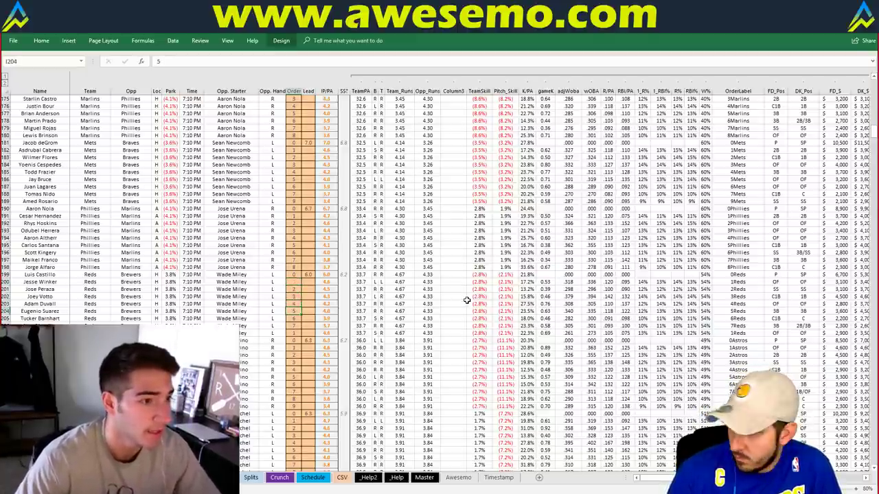
key(Down)
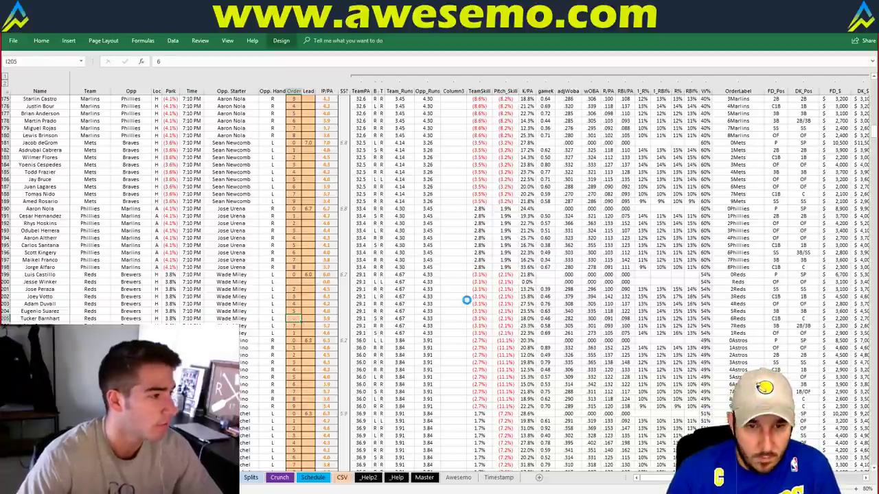
key(Down)
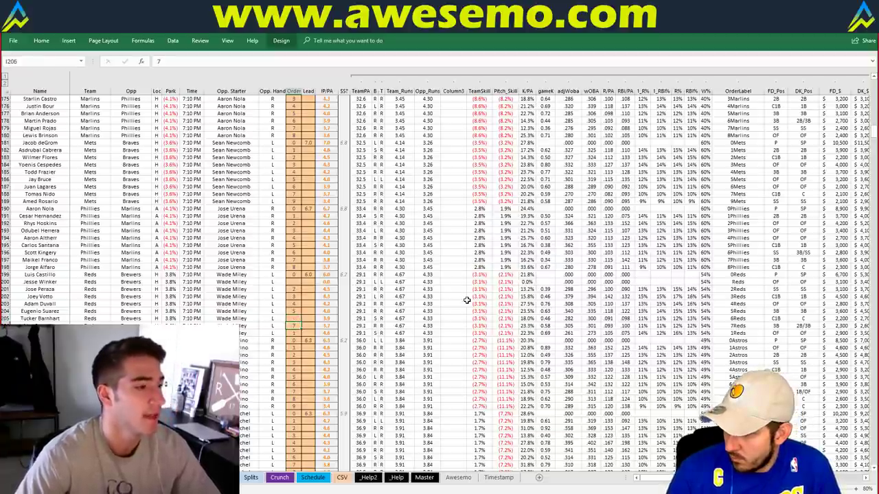
text(8)
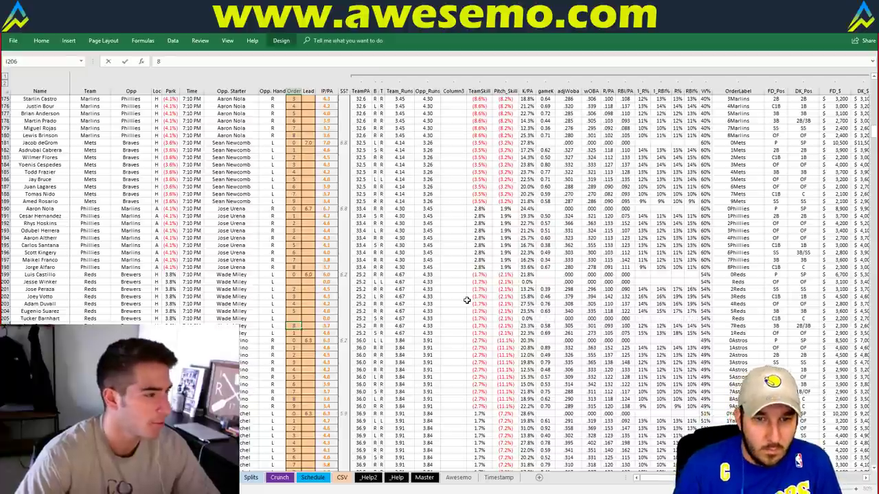
key(Return)
- Find Devin Mesoraco in the player data sheet and set his batting order to 6
key(ctrl+f)
text(de)
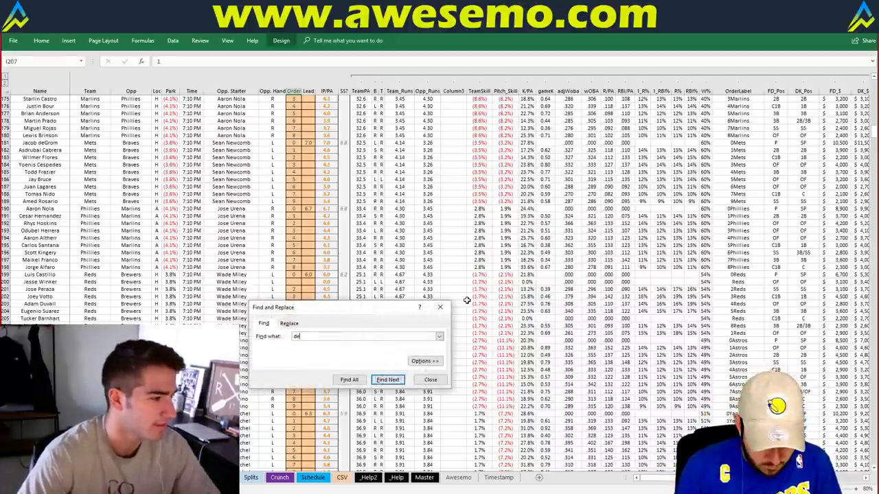
text(vin mes)
key(Return)
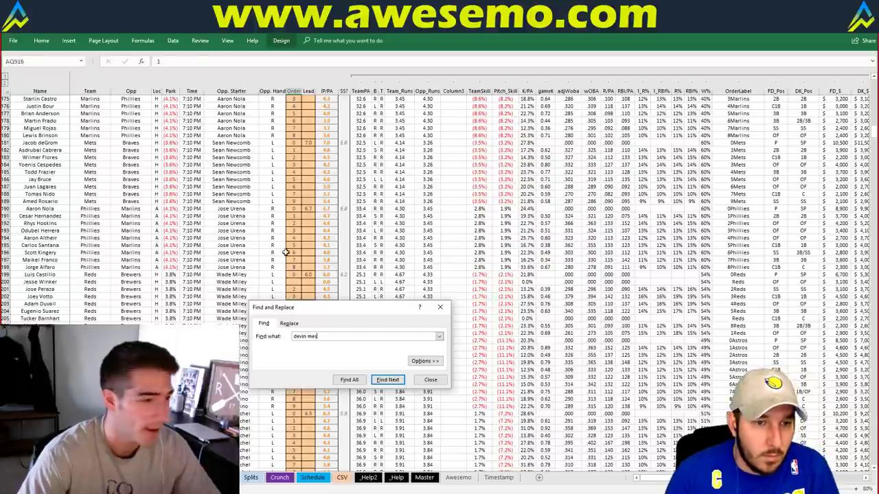
key(Return)
key(Escape)
click(294, 281)
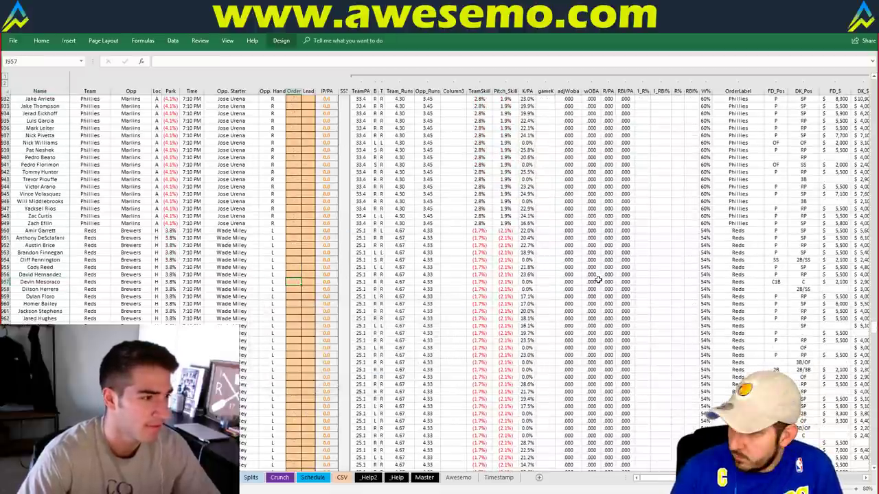
text(6)
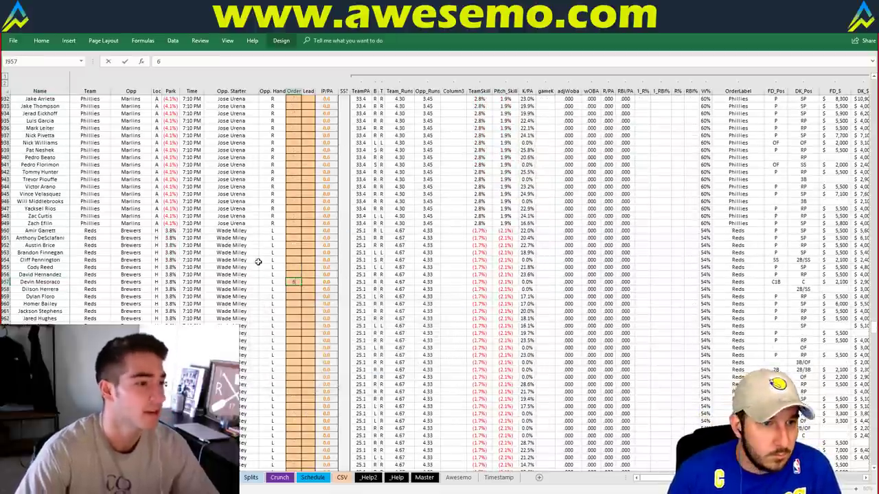
key(Return)
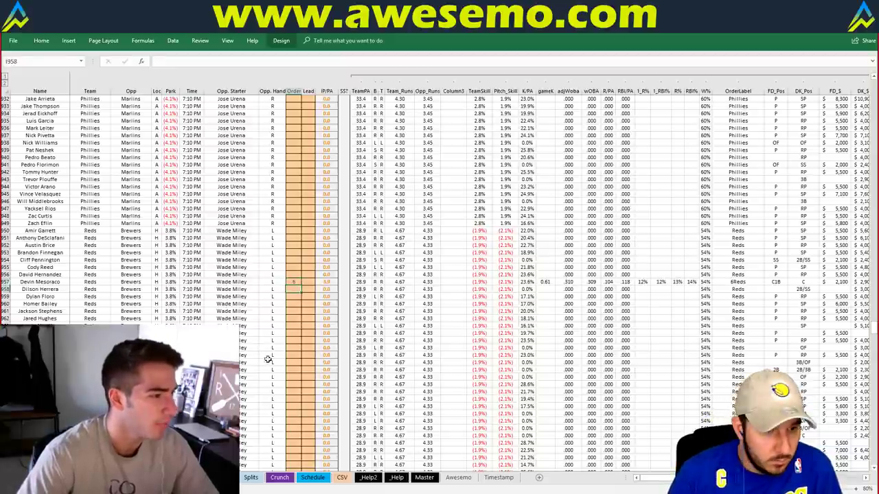
- Set Scott Schebler's batting order to 7 and review the updated Reds lineup against the Brewers in the matchup sheet
click(293, 422)
text(7)
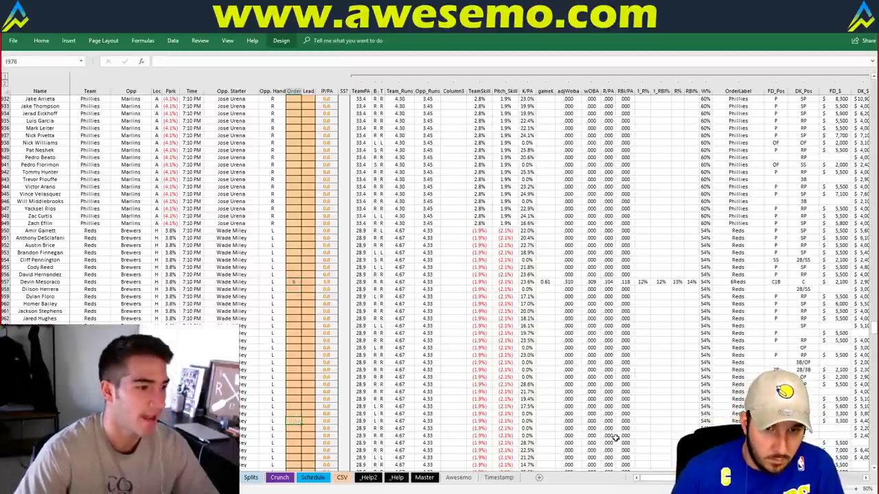
key(Return)
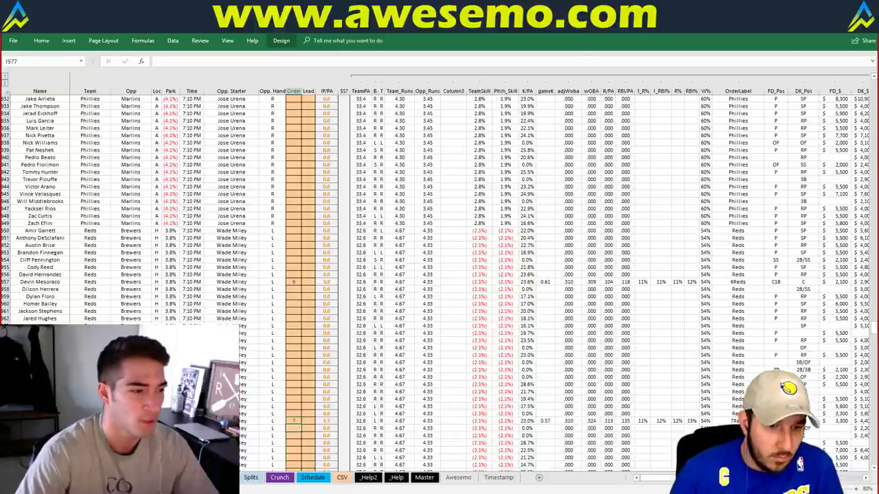
key(ctrl+Page_Up)
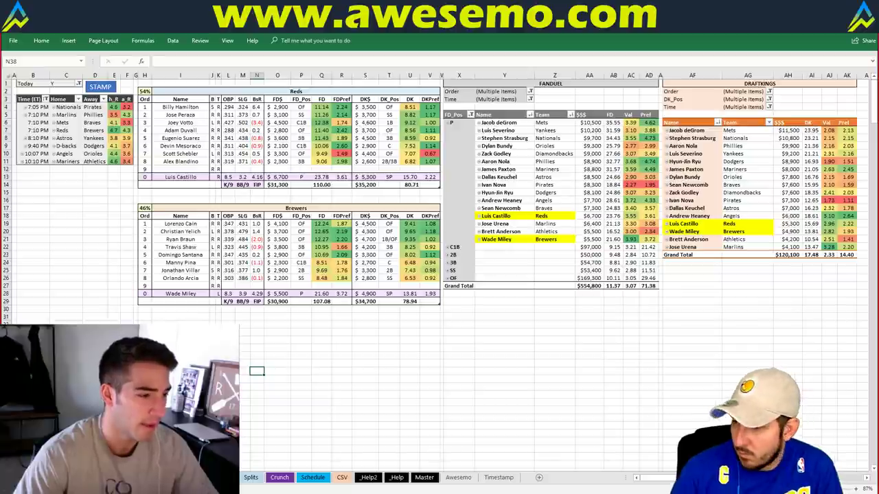
- In the player data sheet's Brewers rows, clear Manny Pina's batting order and set Jonathan Villar's to 6
key(ctrl+Page_Down)
click(233, 297)
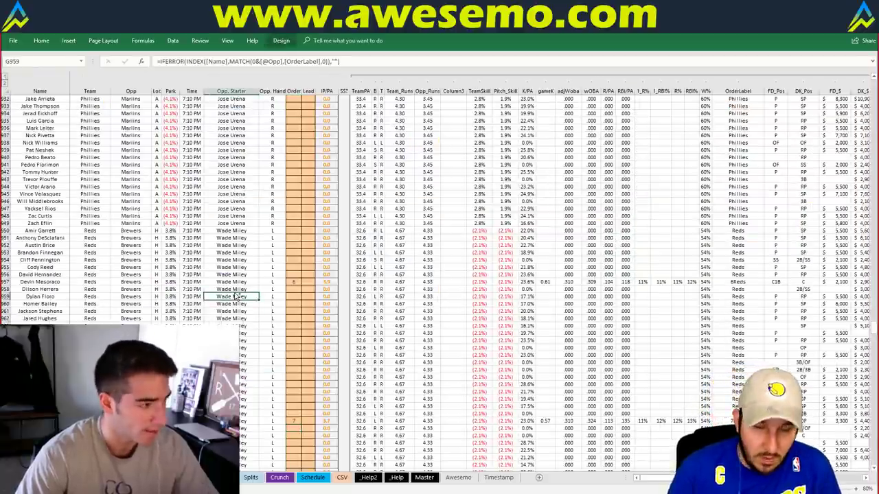
scroll(271, 177, up, 20)
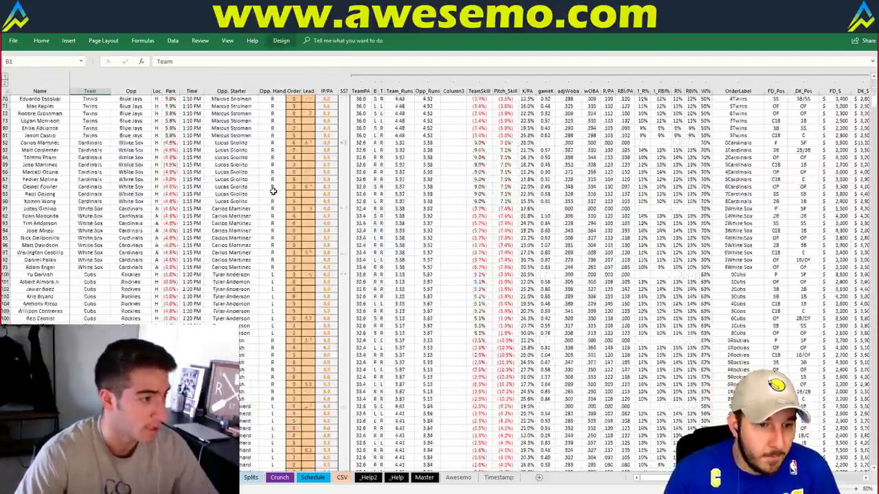
scroll(273, 191, down, 20)
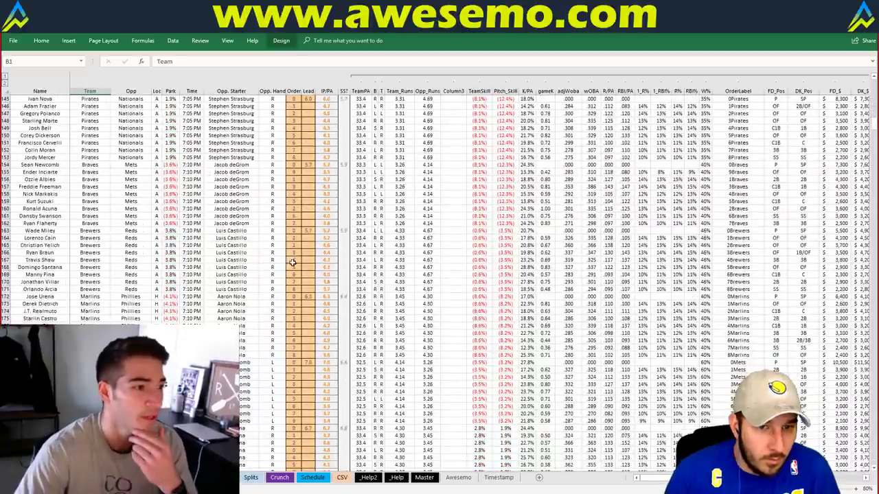
click(294, 274)
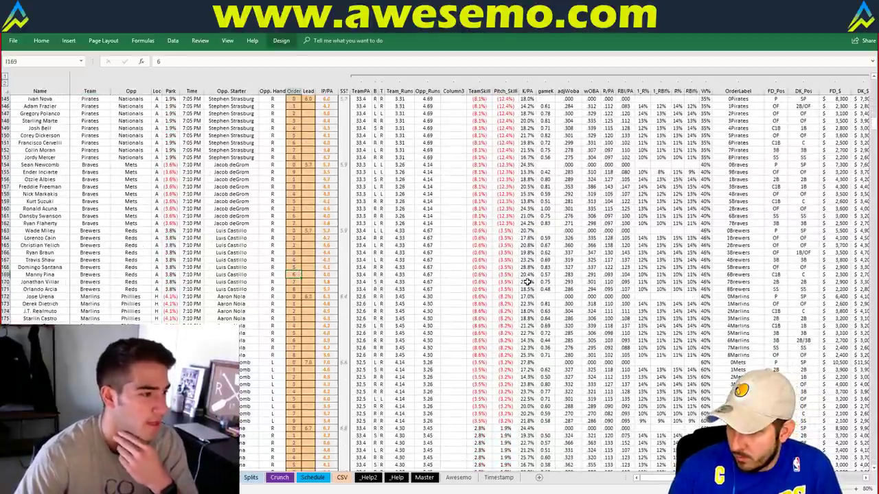
key(Delete)
key(Return)
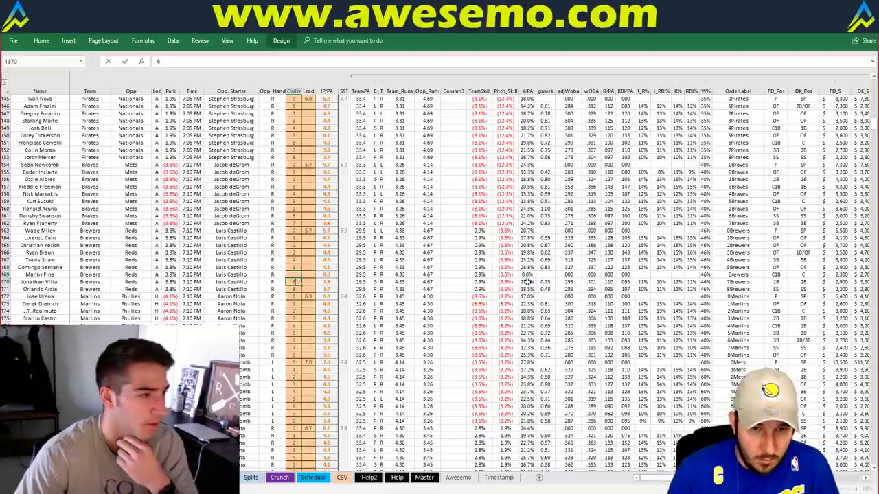
key(Return)
- Find Orlando Arcia in the player data sheet and set his batting order to 7
key(ctrl+f)
text(arcia)
key(Return)
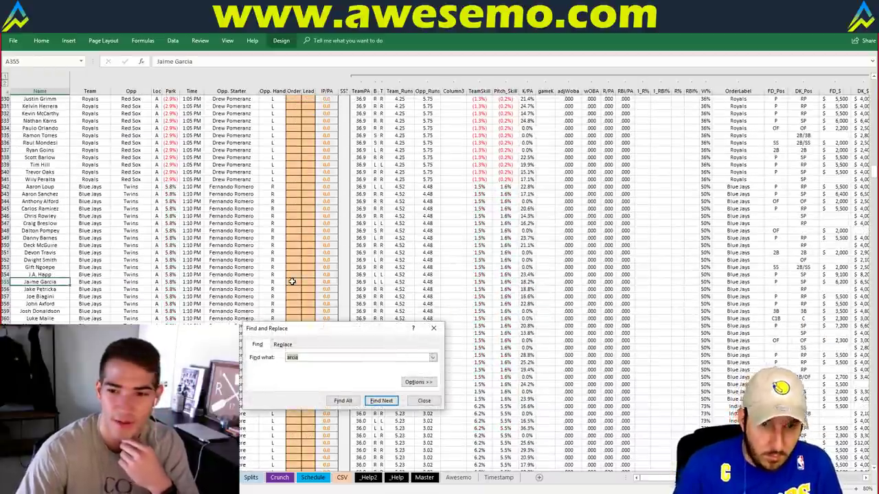
key(Home)
text(orlando)
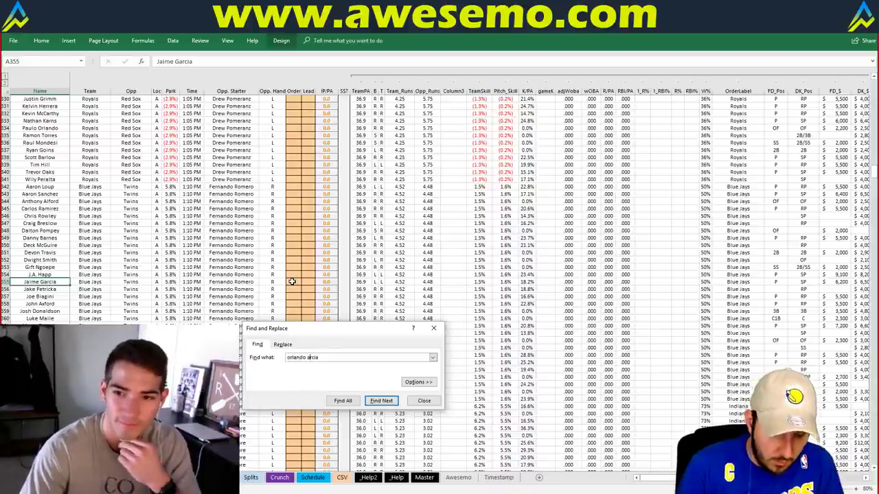
key(Return)
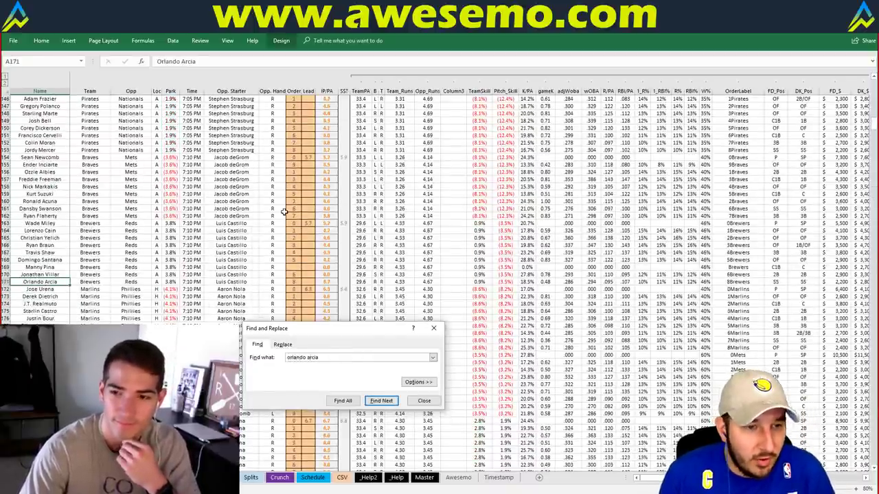
key(Escape)
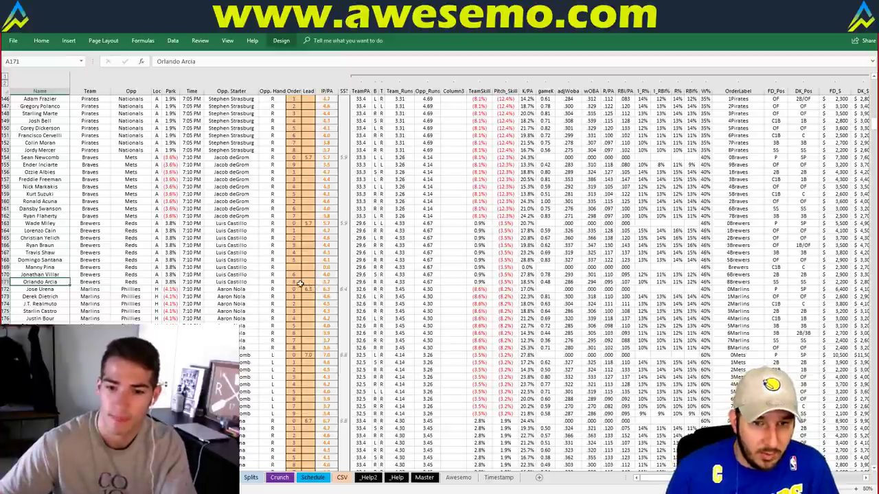
click(295, 282)
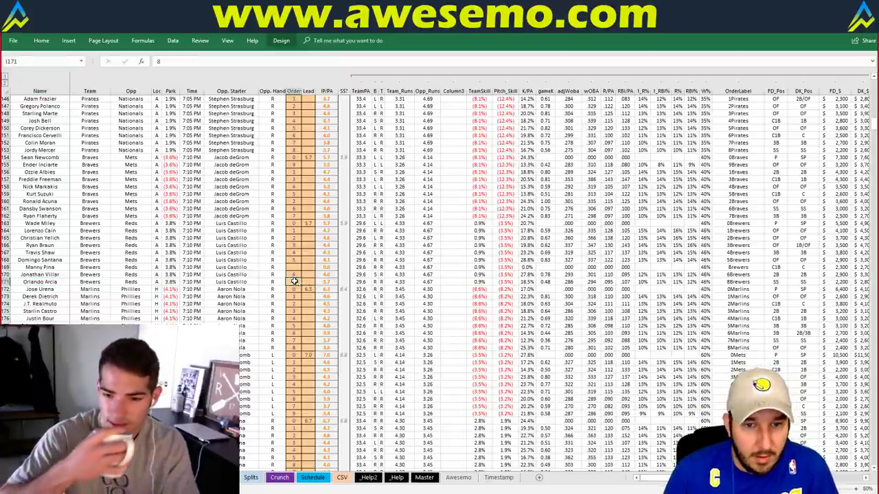
text(7)
key(Return)
- Find Jett Bandy in the player data sheet and set his batting order to 8
key(ctrl+f)
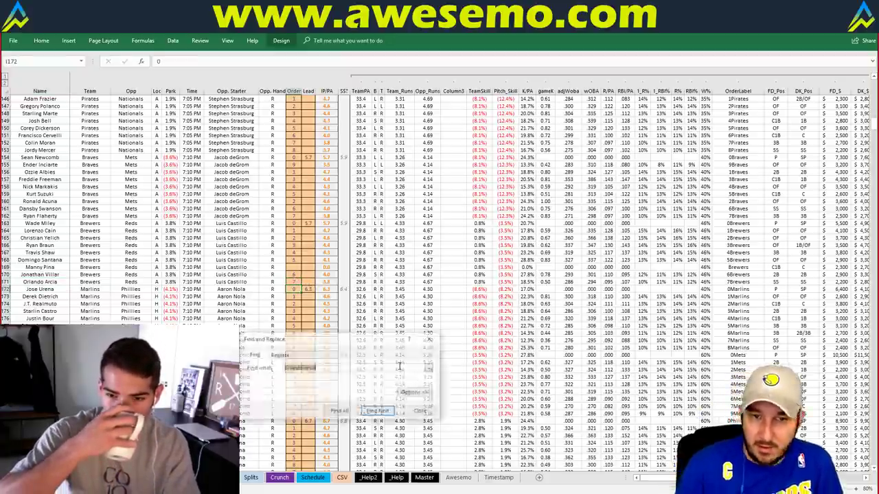
text(jeff bandy)
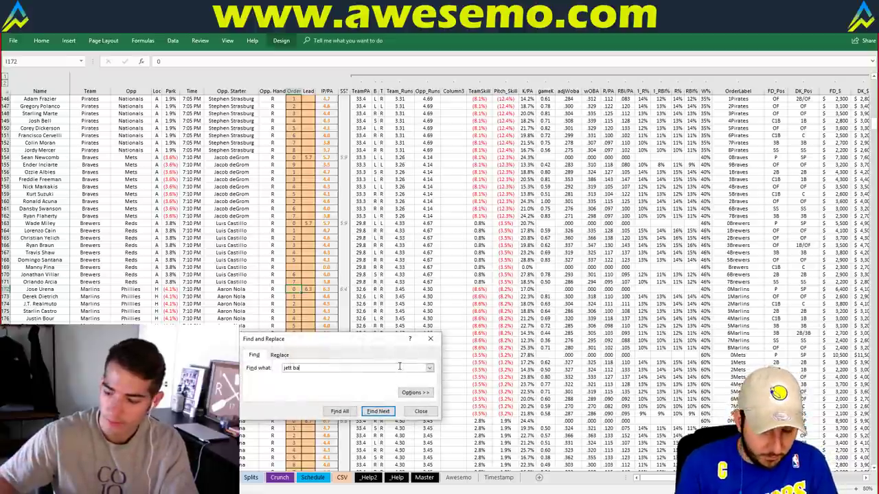
key(Return)
key(Escape)
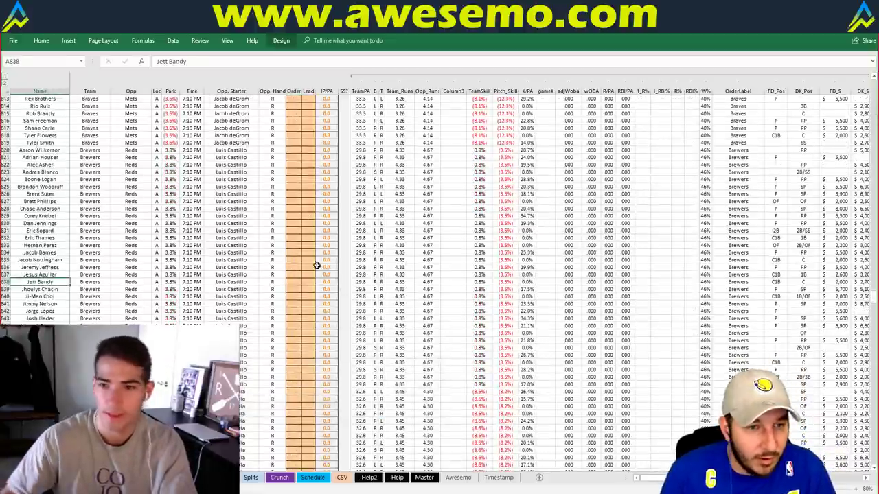
click(293, 281)
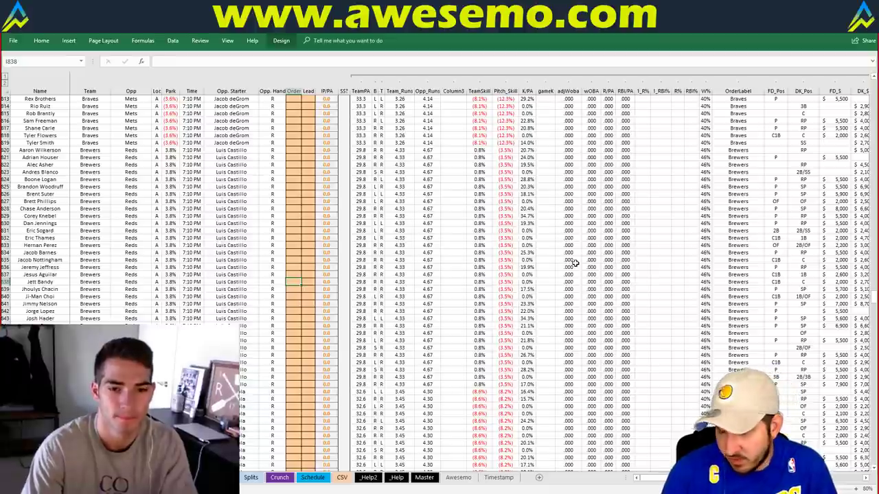
text(8)
key(Return)
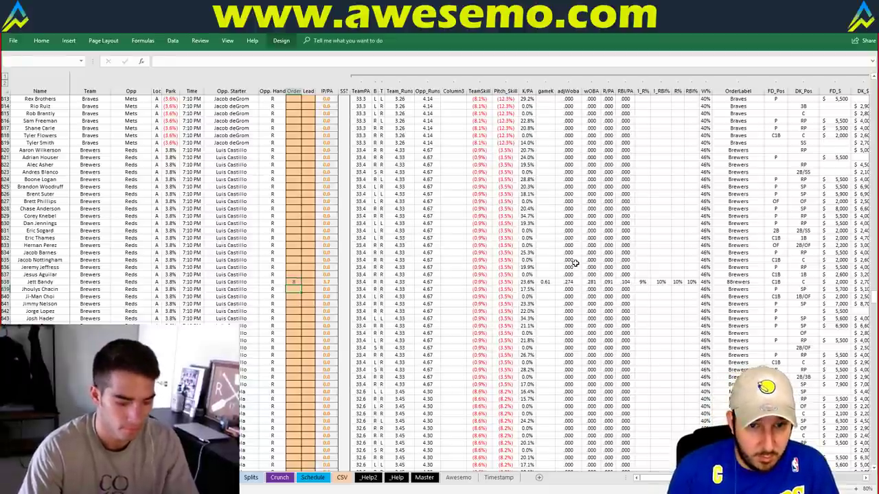
- Return to the matchup sheet and review the updated Brewers lineup and the slate's home teams from Nationals to Mariners
key(ctrl+Page_Up)
key(ctrl+Page_Up)
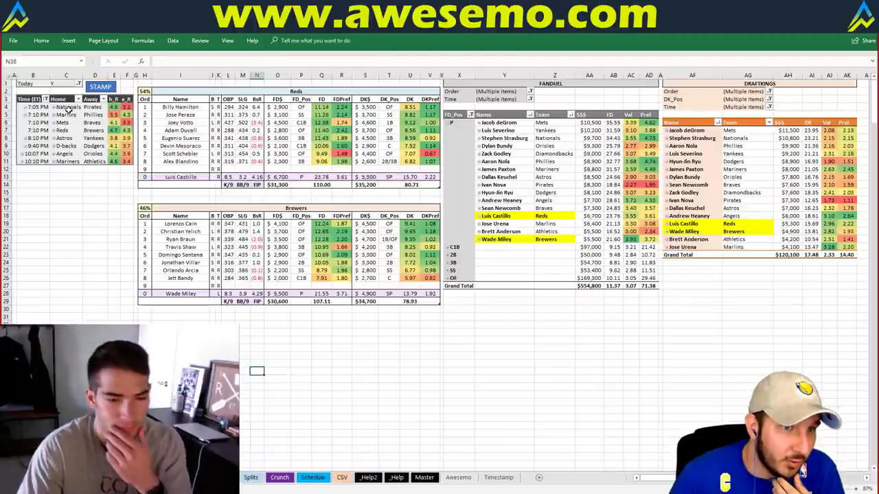
drag(67, 109, 67, 162)
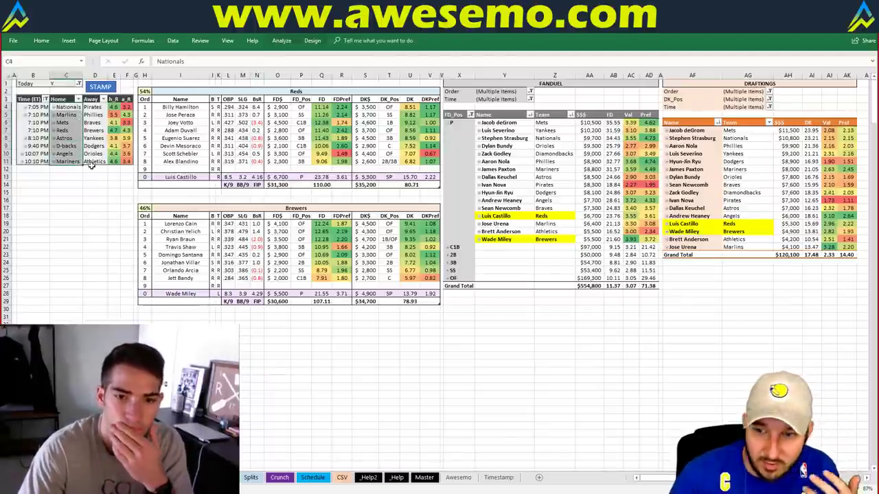
click(627, 363)
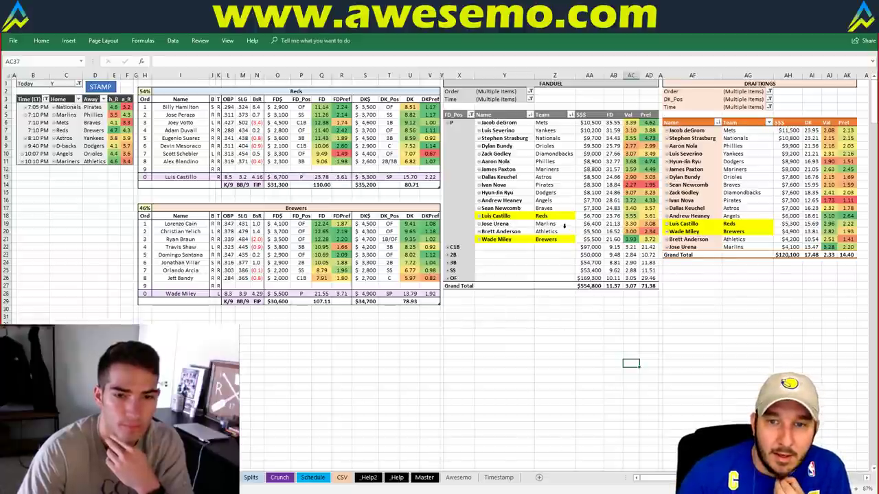
- Check Luis Castillo's FanDuel salary and the pitchers' usage in FantasyCruncher's DraftKings lineups, and return to the Excel matchup sheet
click(592, 216)
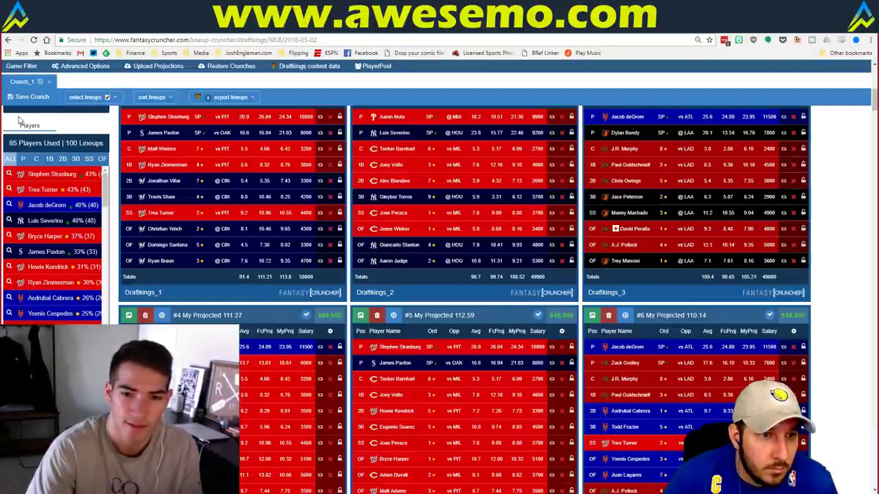
click(23, 158)
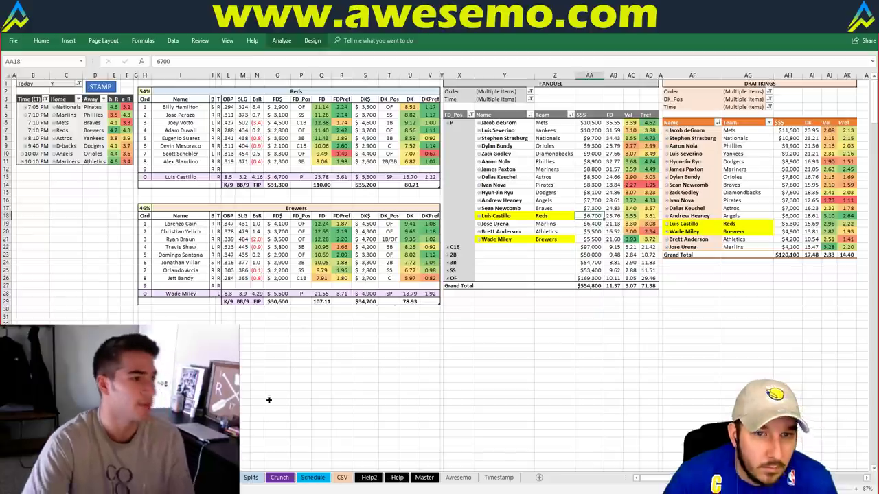
click(271, 401)
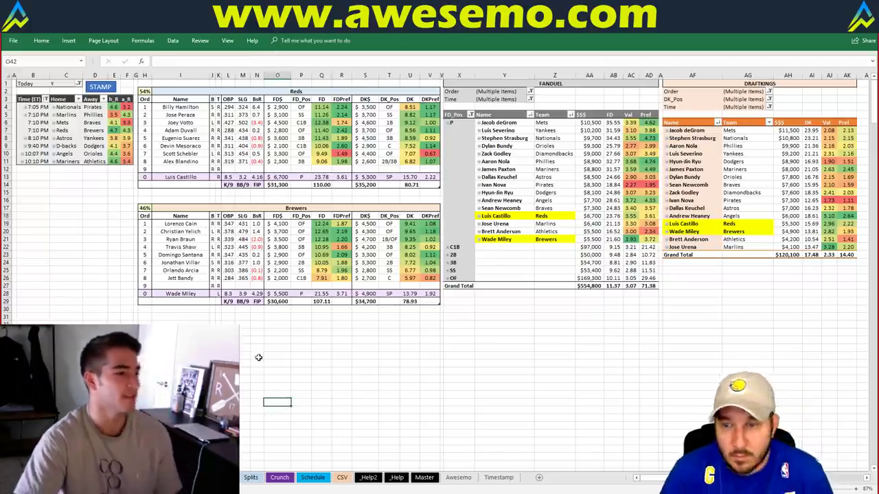
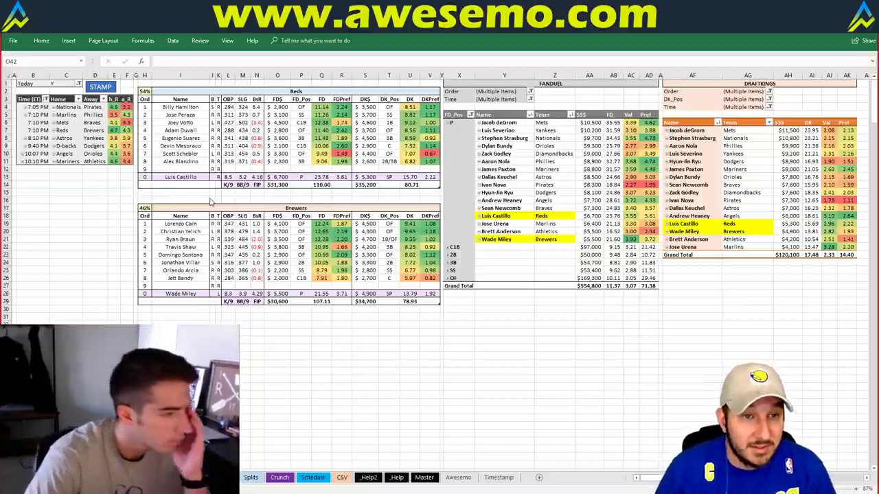
click(169, 195)
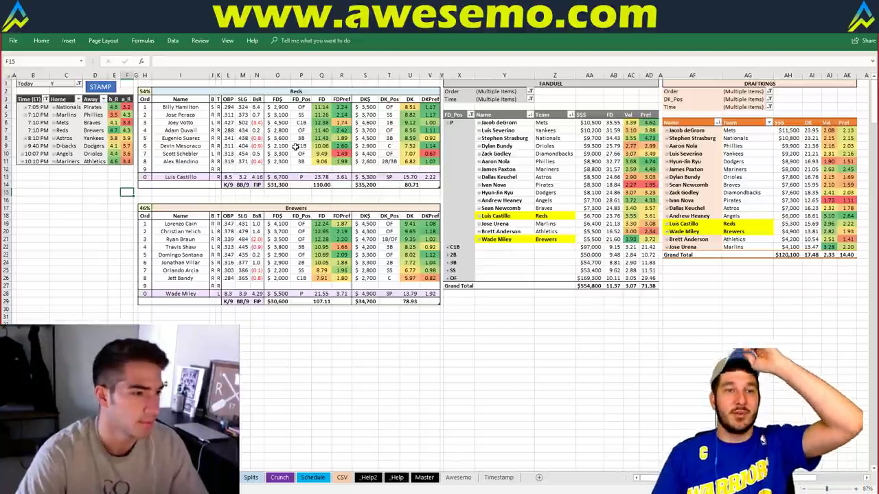
click(114, 183)
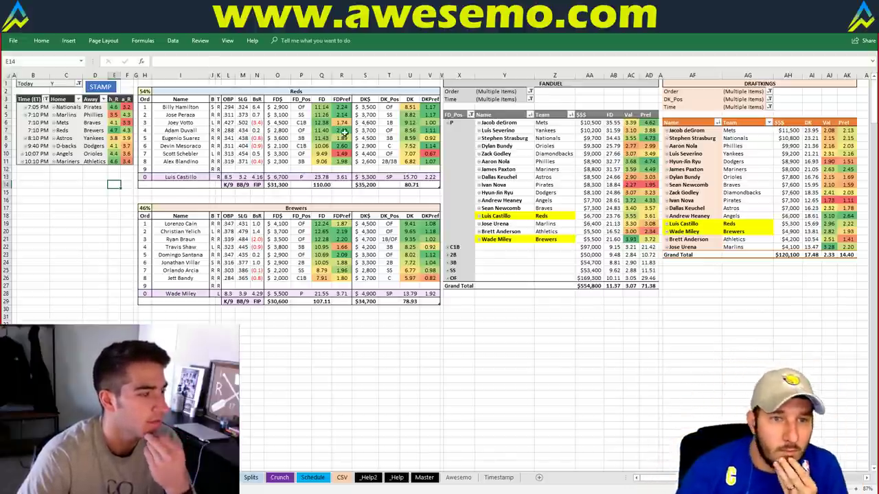
click(410, 200)
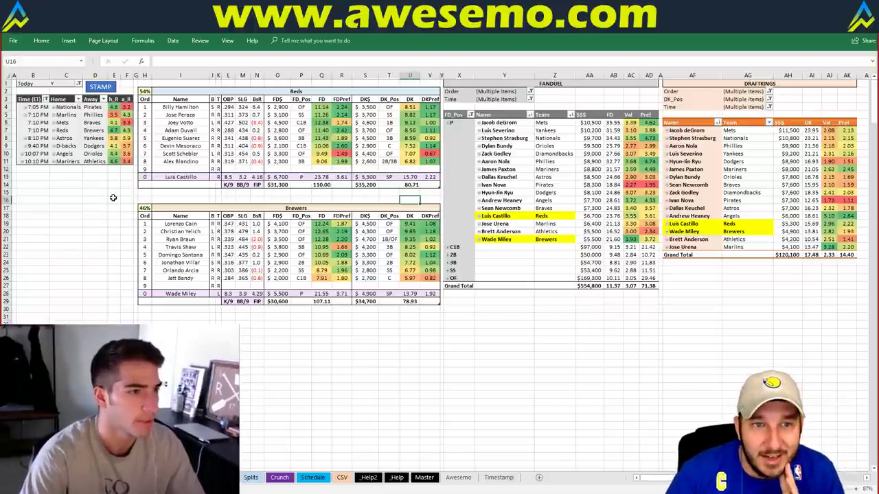
click(230, 131)
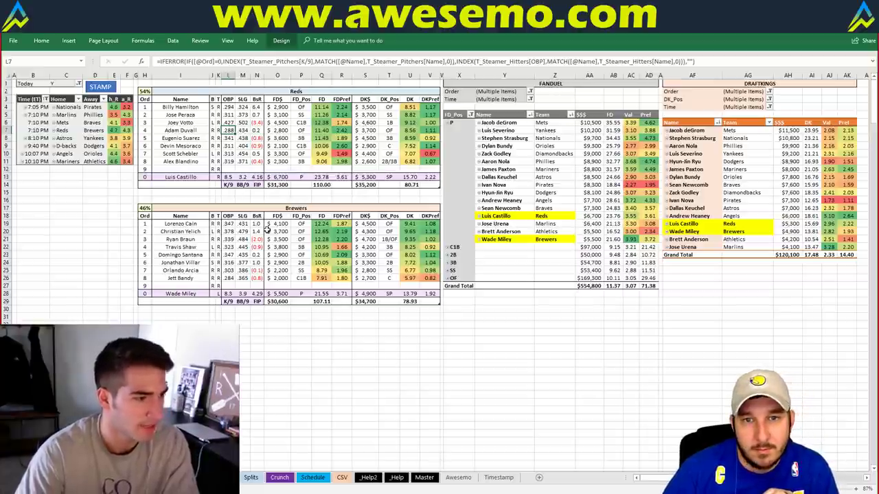
click(365, 199)
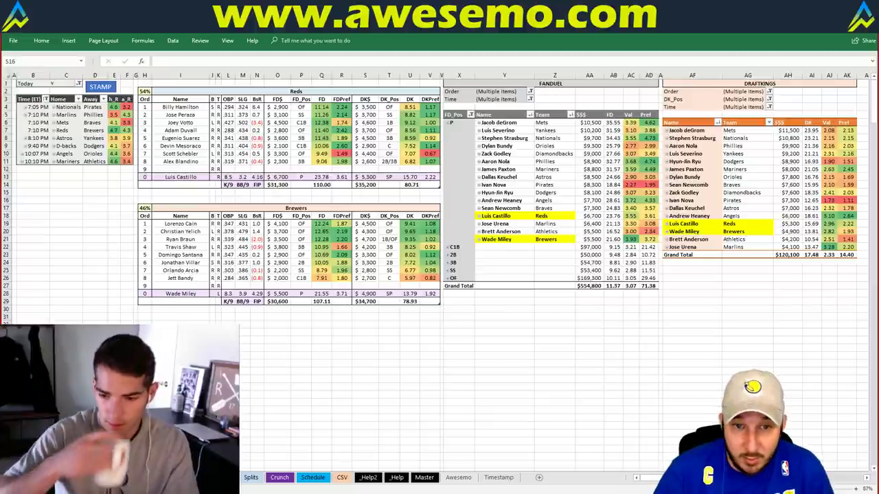
click(91, 200)
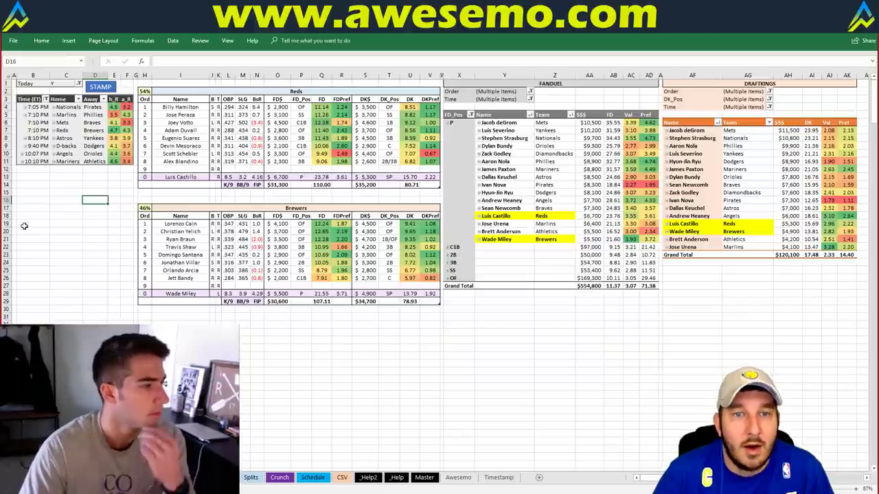
click(346, 199)
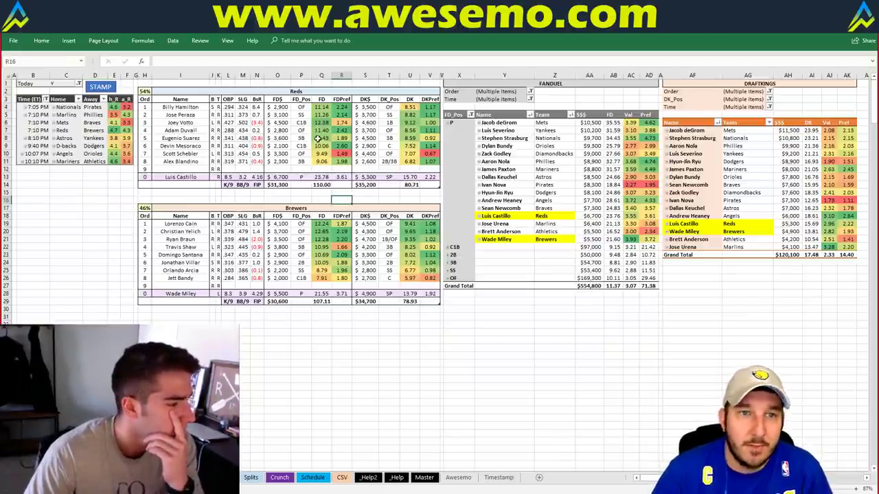
- Set the matchup sheet's home team to Astros and review their FanDuel and DraftKings projections against the Yankees
click(337, 91)
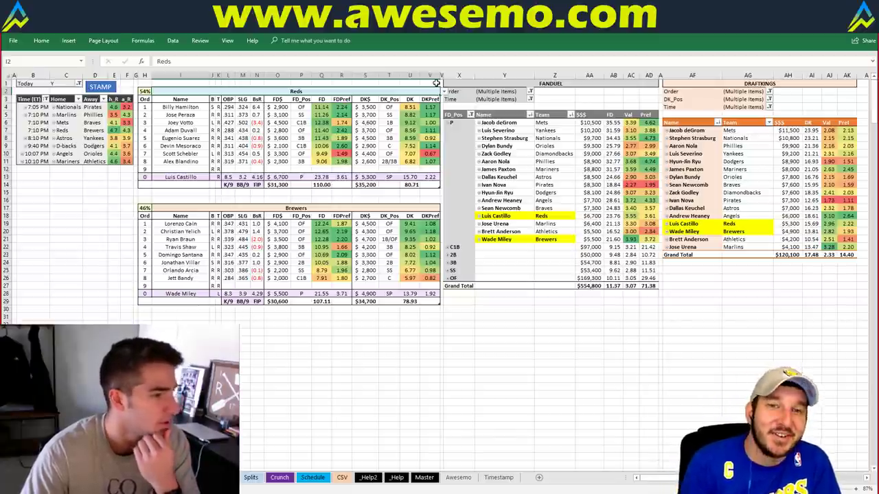
text(Astros)
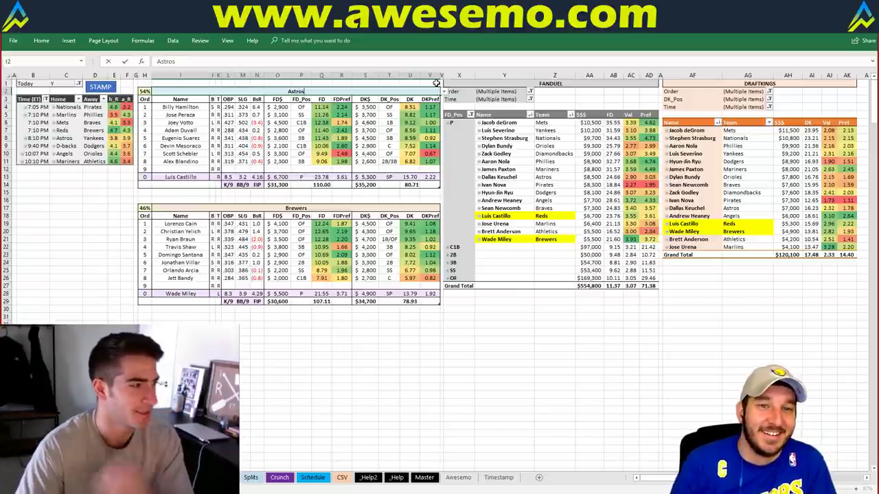
key(Return)
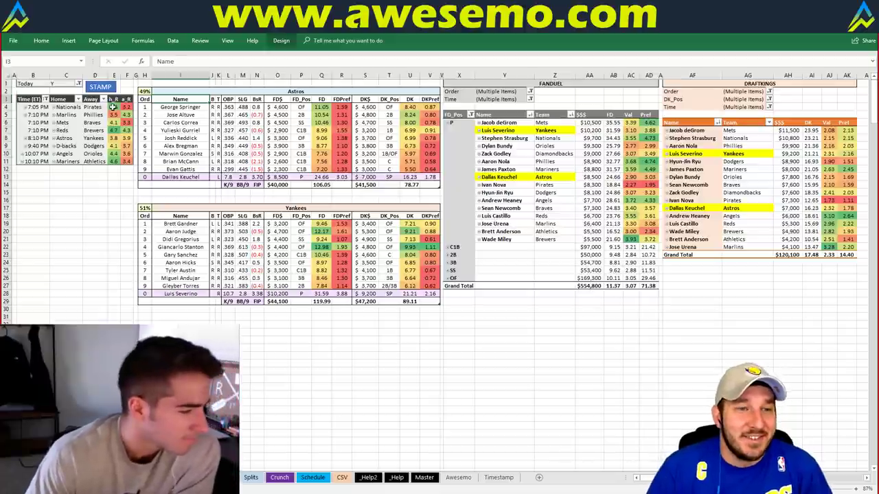
key(Up)
key(Up)
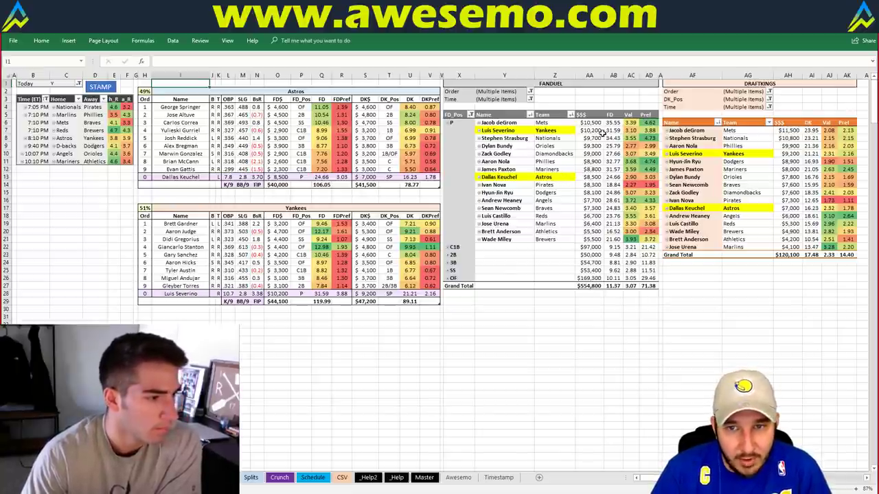
click(100, 209)
click(113, 193)
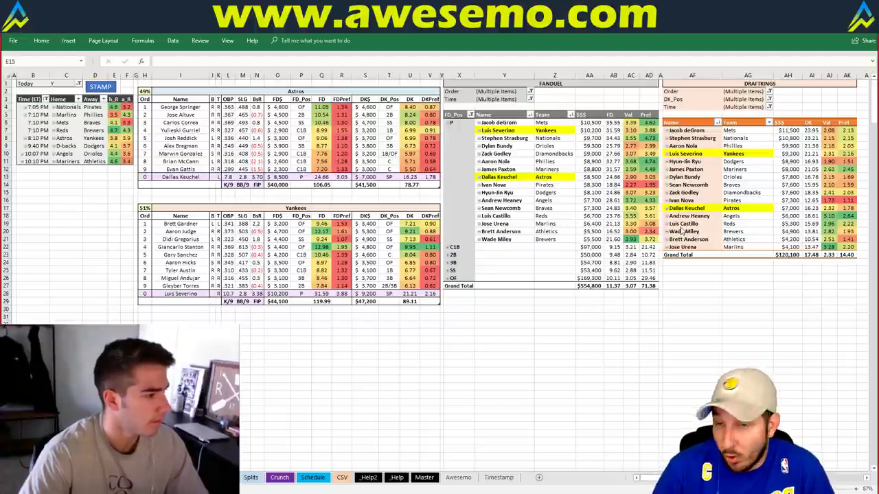
click(632, 308)
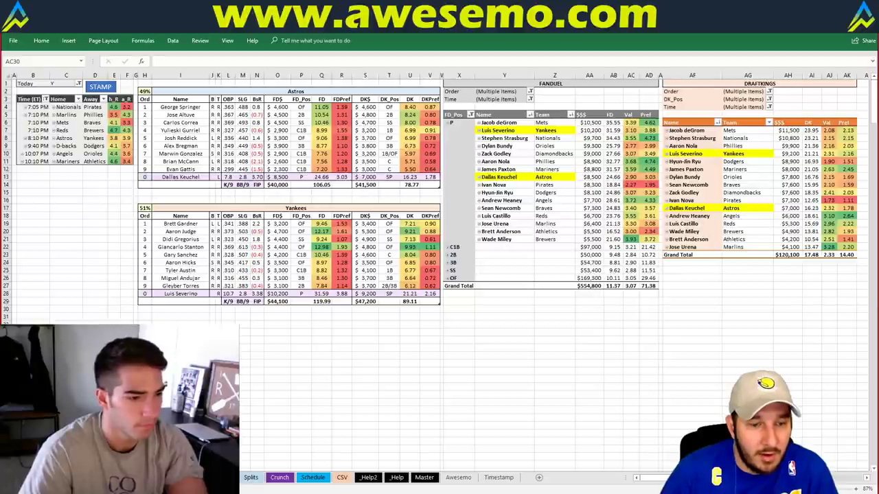
- In FantasyCruncher, examine pitcher usage in the DraftKings and FanDuel lineups, filtering the FanDuel players to pitchers, and return to Excel
key(alt+Tab)
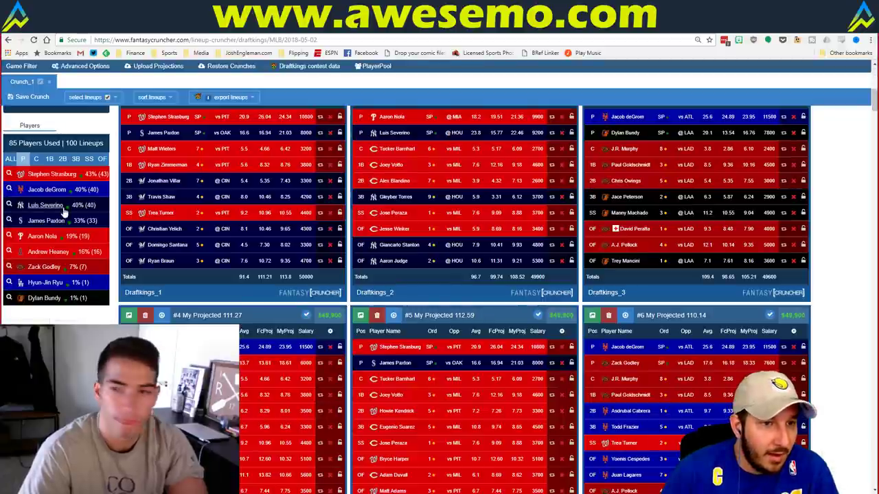
click(100, 56)
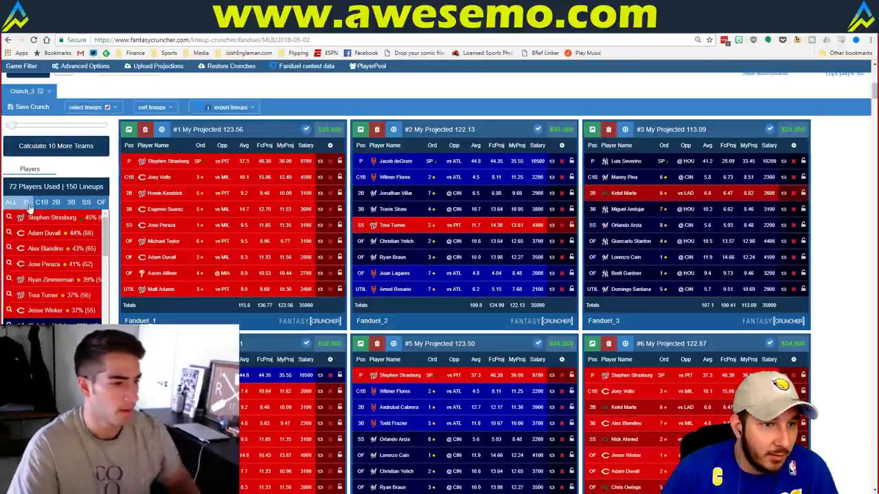
click(26, 201)
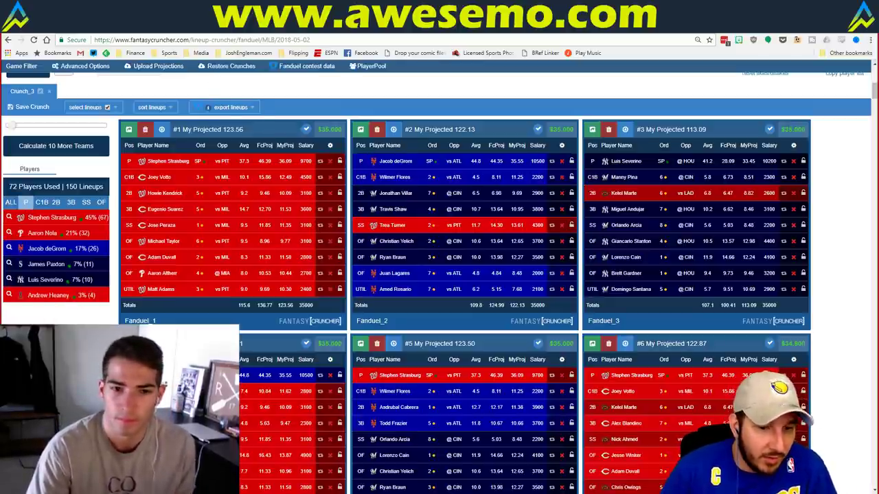
key(alt+Tab)
click(381, 378)
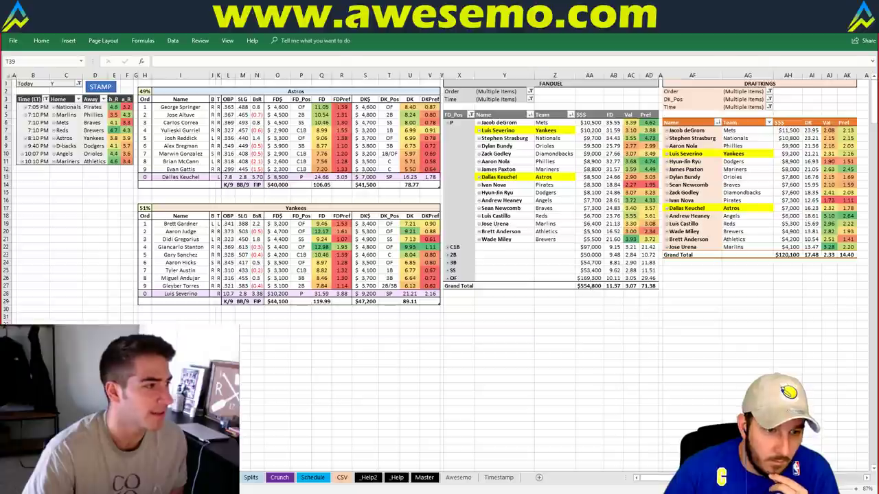
key(alt+Tab)
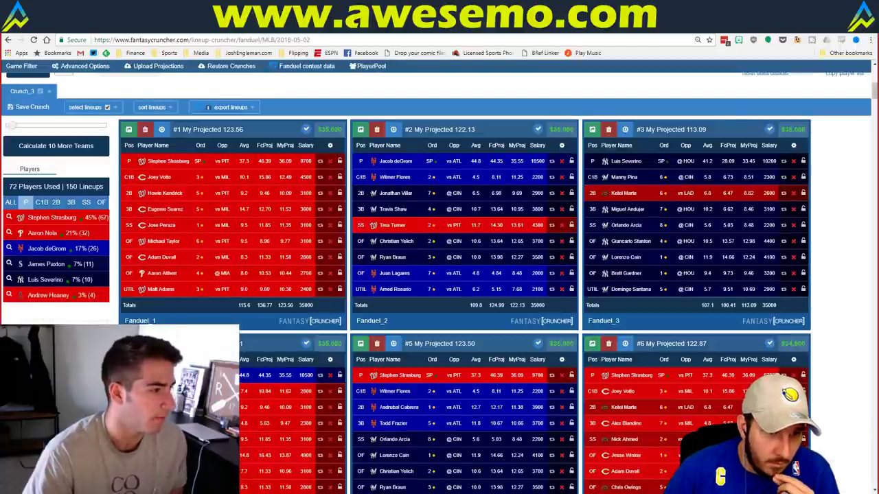
key(alt+Tab)
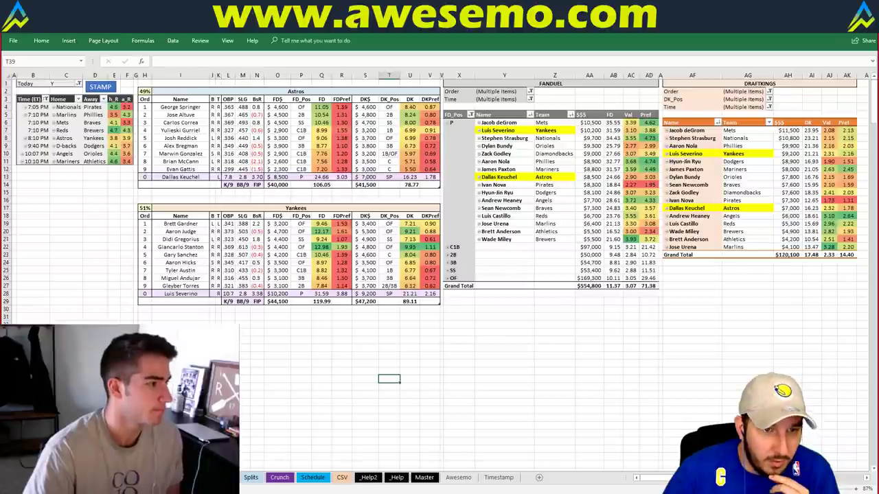
- Set the matchup sheet's home team to Diamondbacks
click(180, 364)
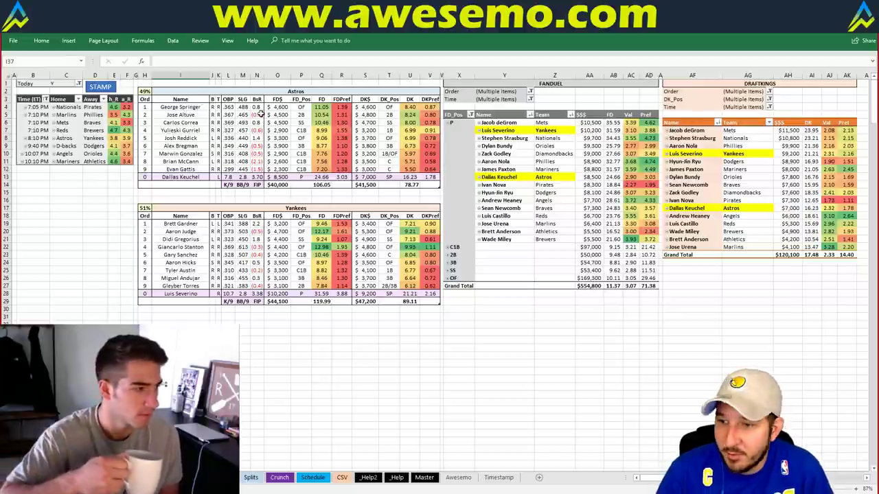
click(302, 124)
click(314, 91)
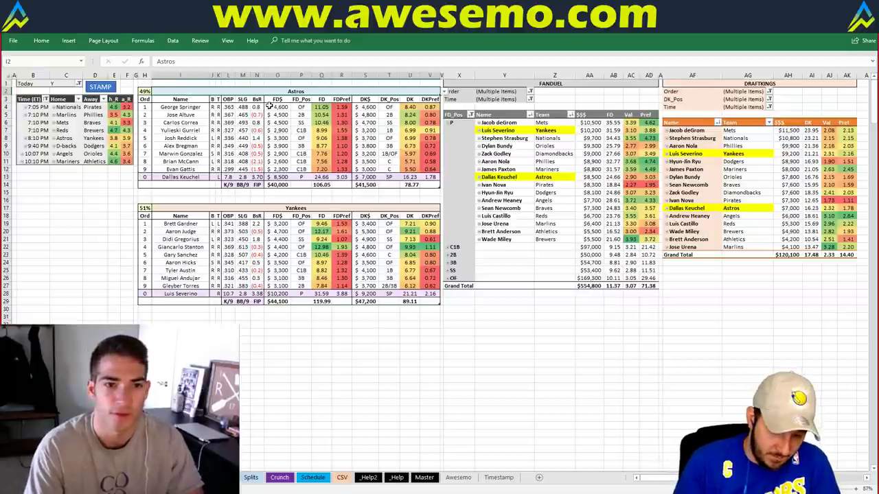
text(D)
key(Escape)
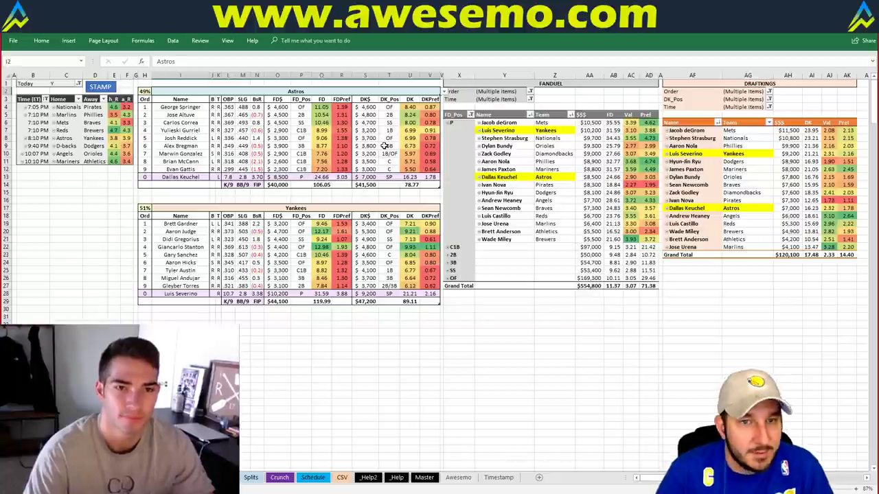
text(Diamo)
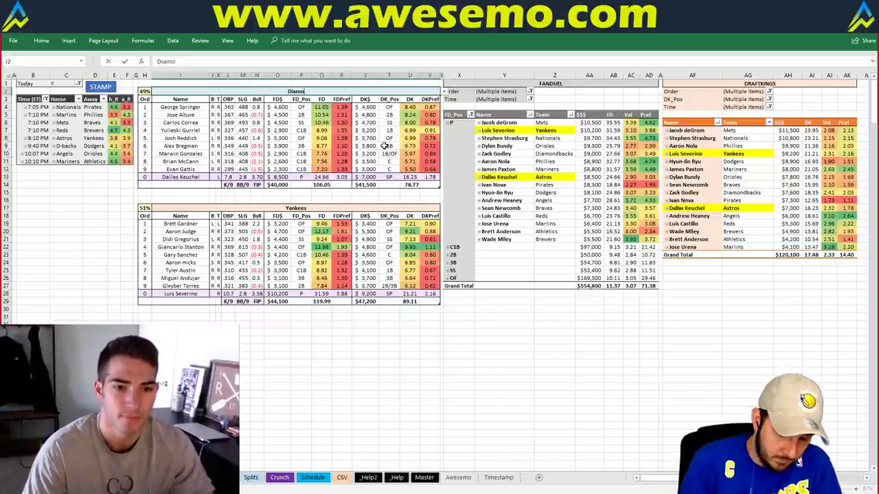
text(ndbacks)
key(Return)
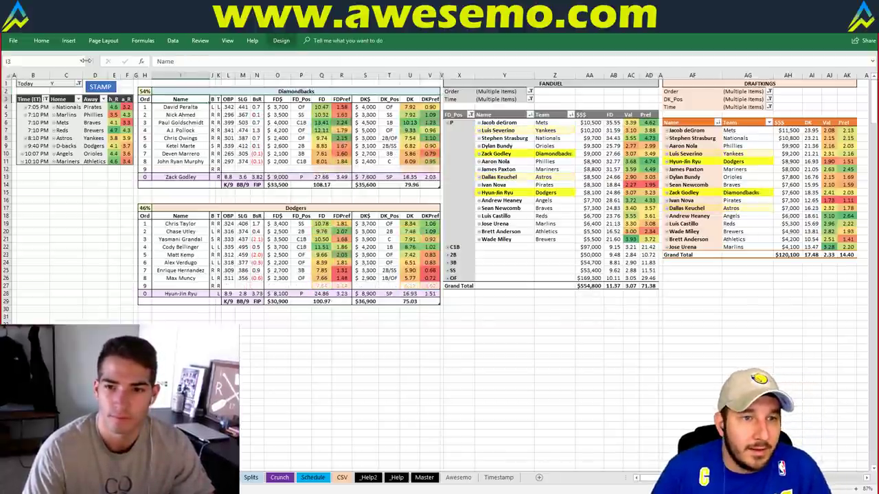
click(103, 88)
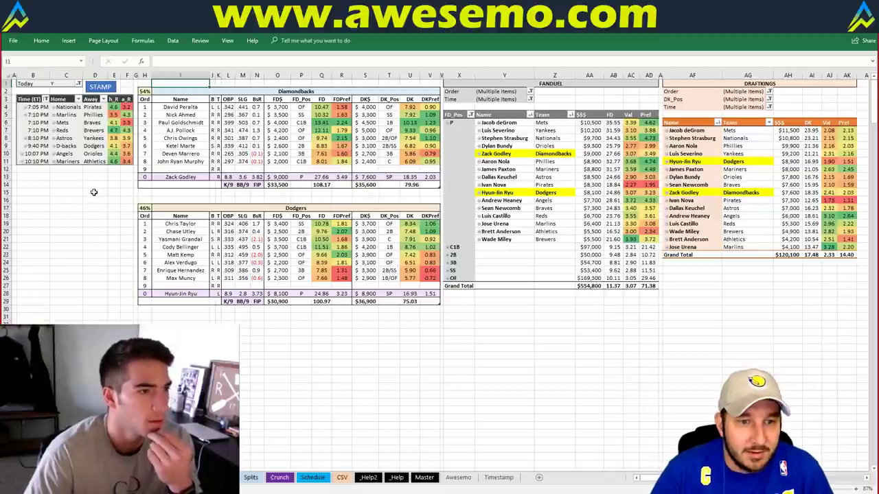
- Examine the Diamondbacks and Dodgers FanDuel and DraftKings projections, comparing Zack Godley and Hyun-Jin Ryu with the slate's other pitchers
click(295, 199)
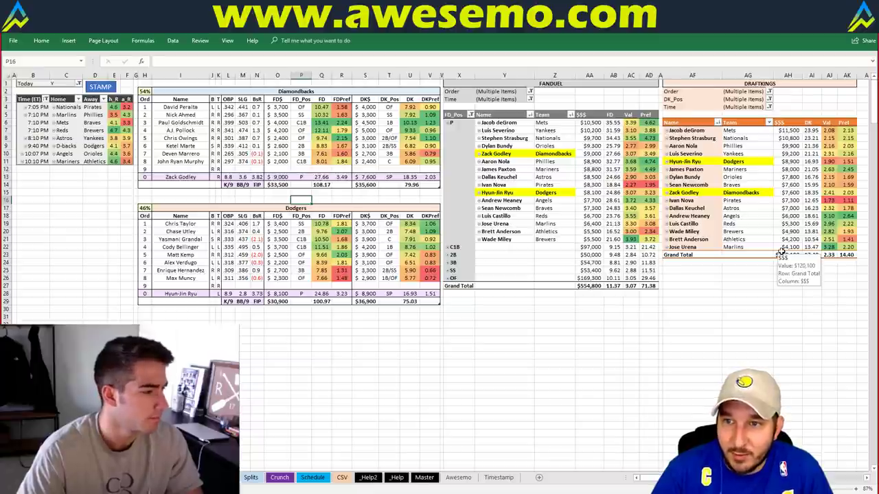
drag(514, 122, 498, 195)
click(629, 339)
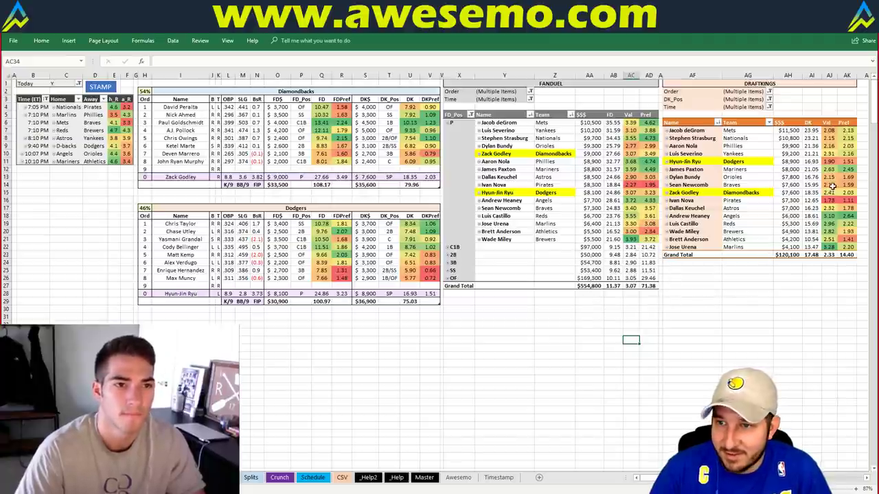
click(726, 279)
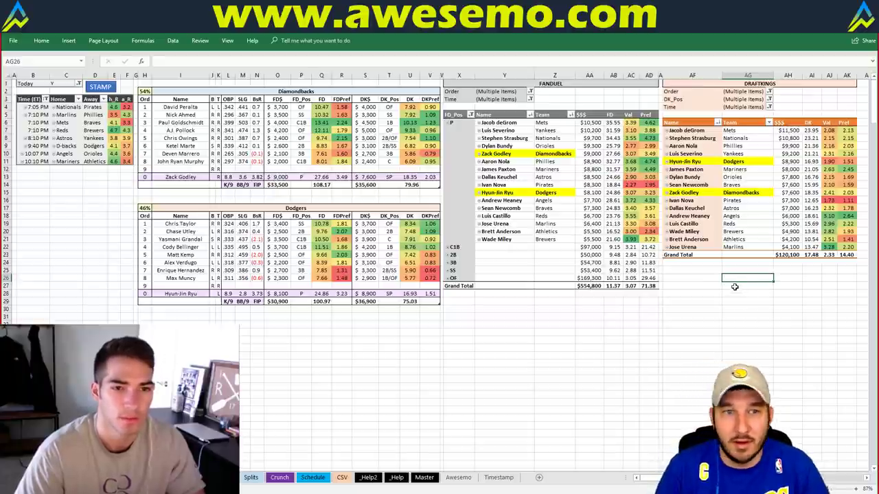
click(276, 355)
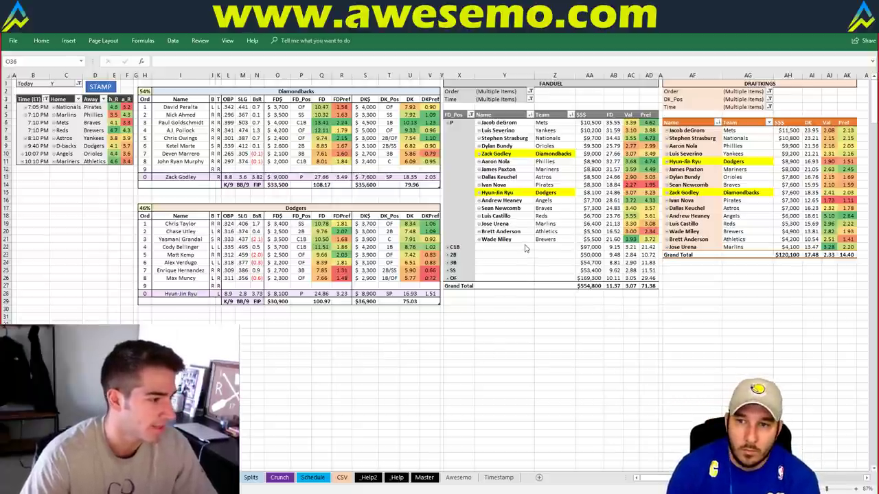
click(336, 327)
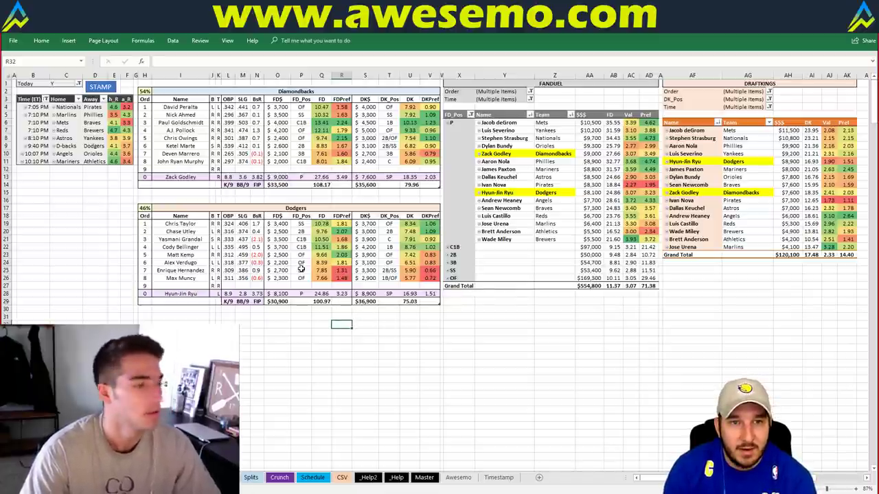
click(373, 315)
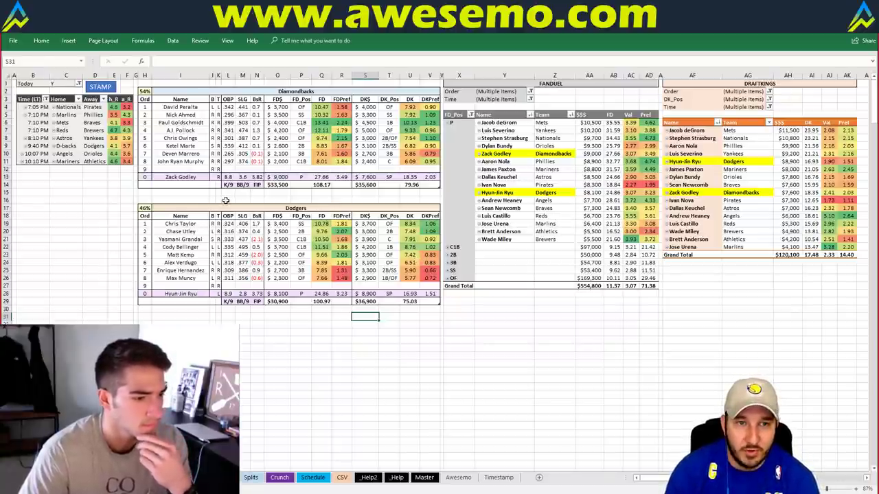
click(391, 194)
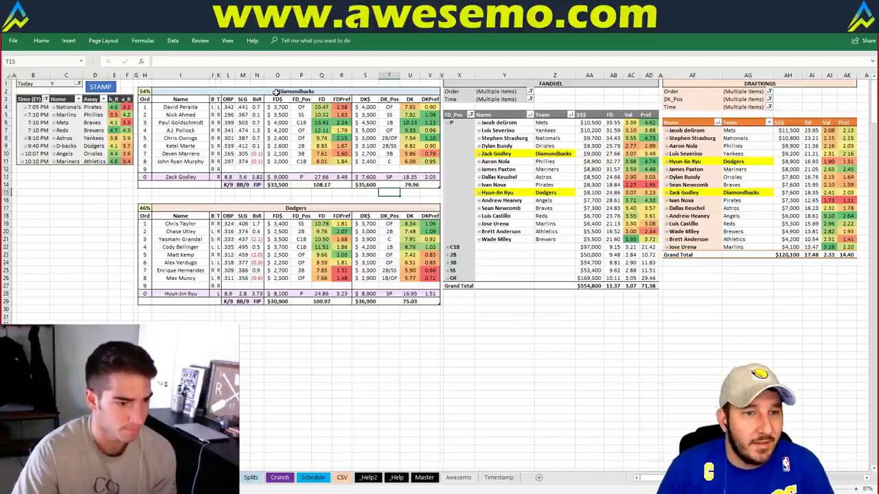
- Set the matchup sheet's home team to Angels and review their FanDuel and DraftKings projections against the Orioles
click(199, 92)
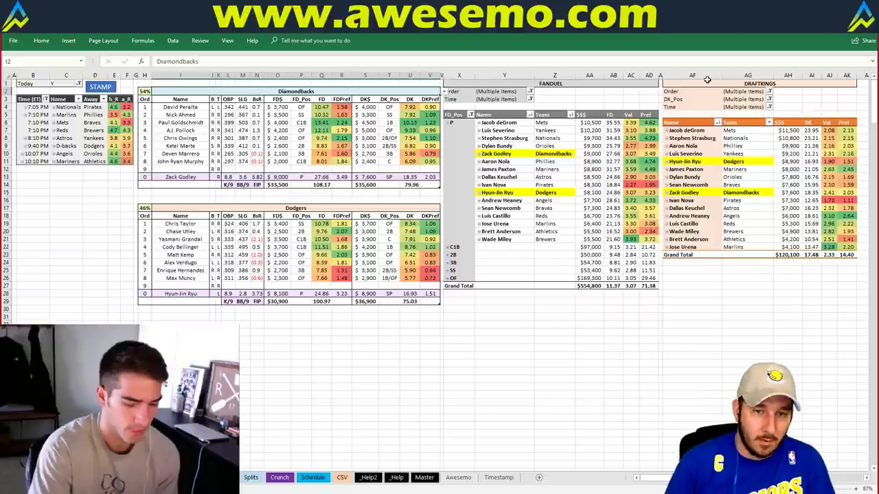
text(Angels)
key(Return)
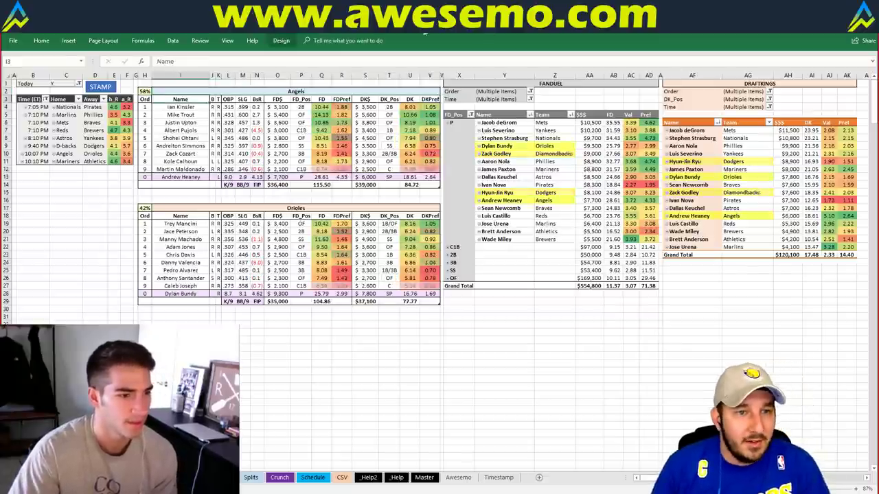
click(100, 86)
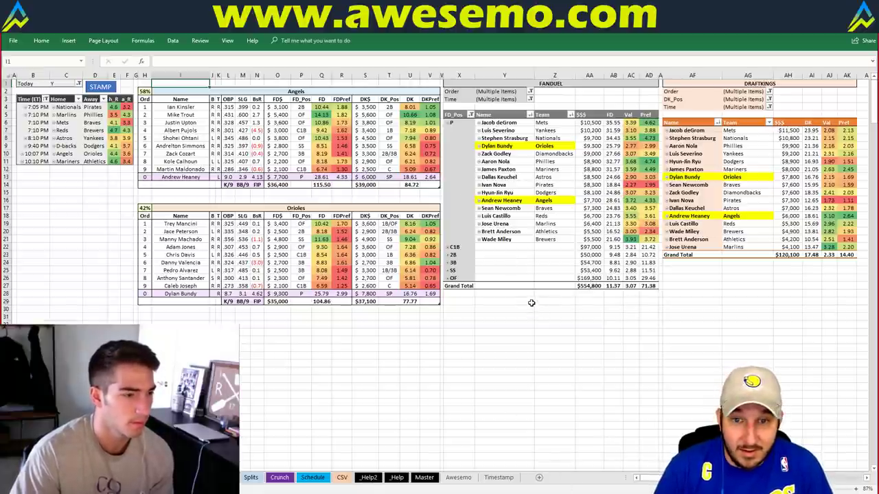
click(565, 310)
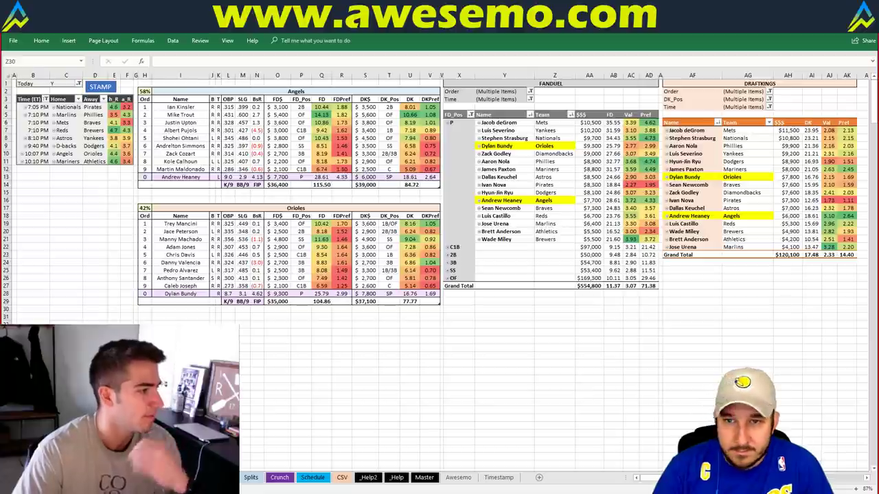
click(94, 185)
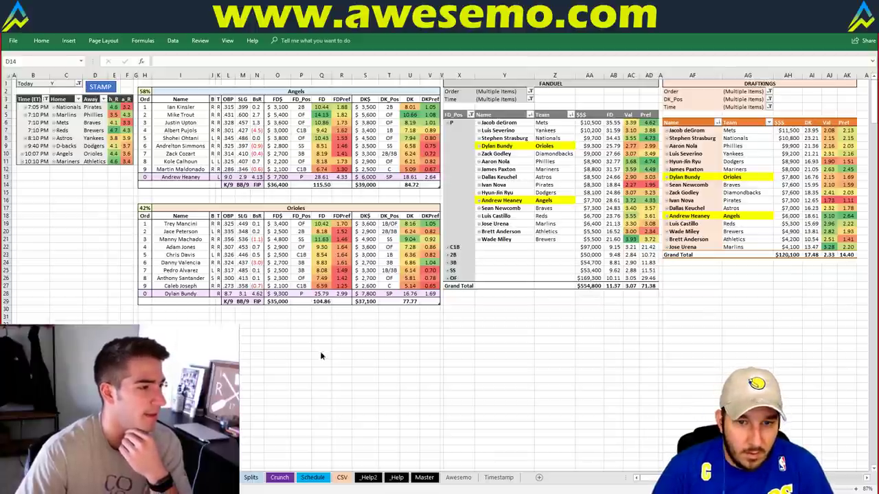
- Look through the player data sheet down to the 7:10 PM games' batting orders, and return to the matchup sheet
key(alt+Tab)
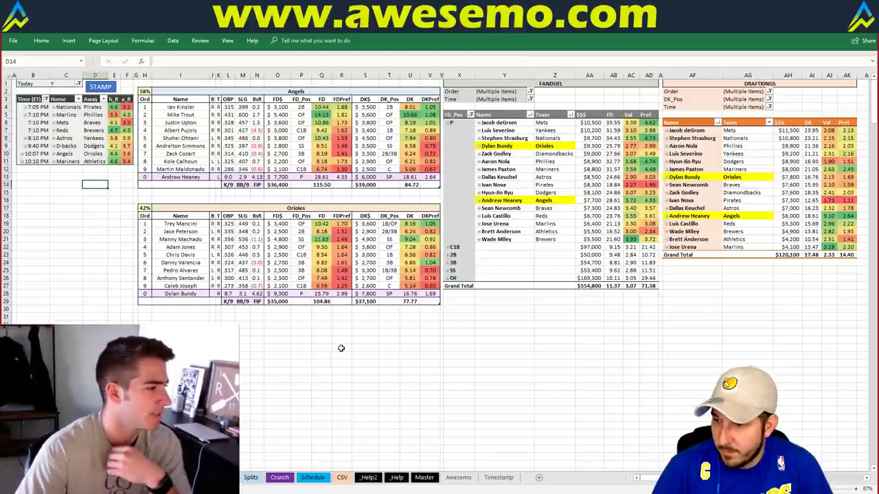
key(ctrl+Page_Down)
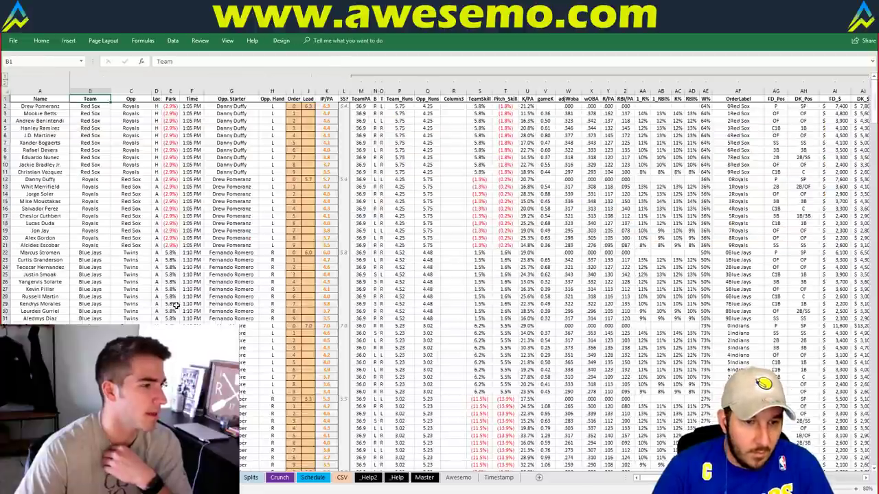
scroll(220, 282, down, 10)
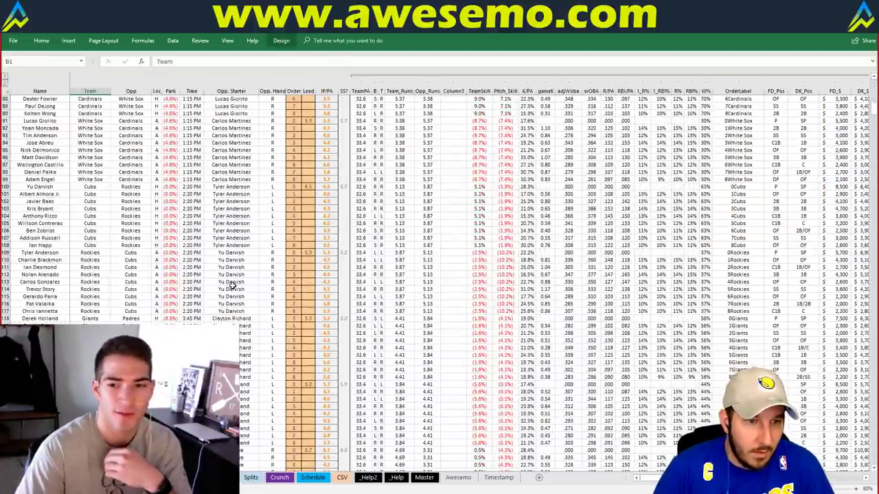
scroll(232, 285, down, 20)
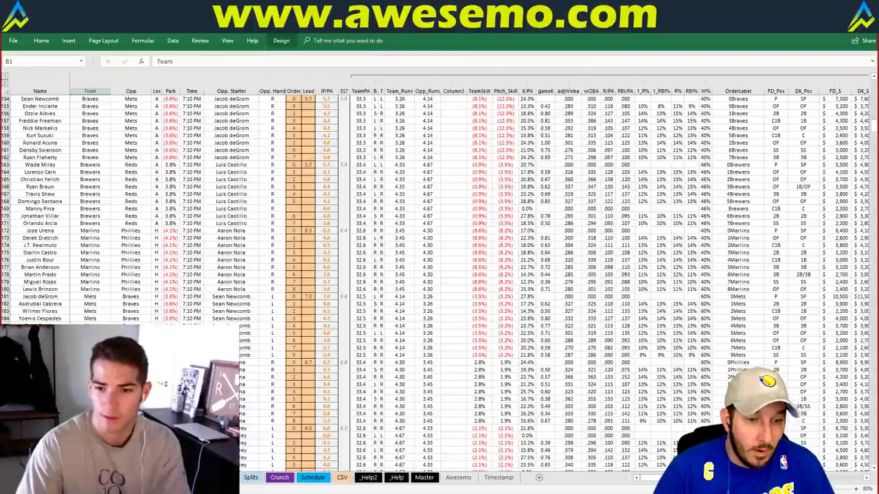
key(ctrl+Page_Up)
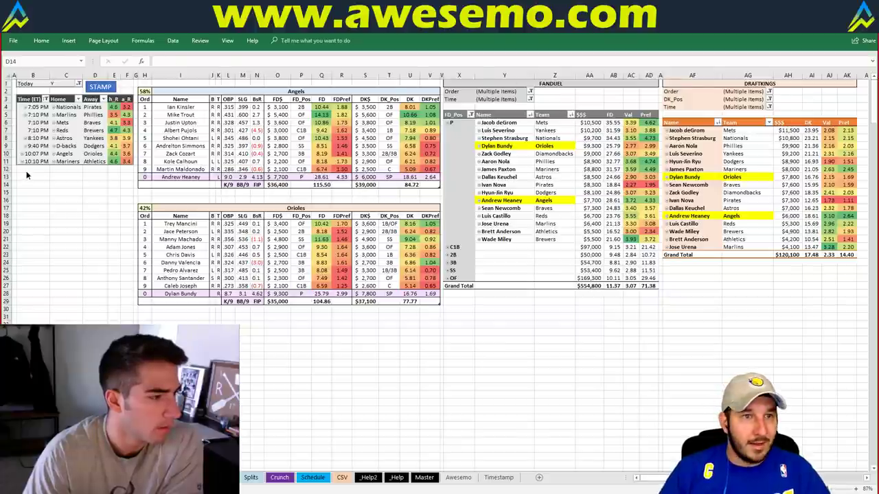
- Set the matchup sheet's home team to Mariners
click(236, 92)
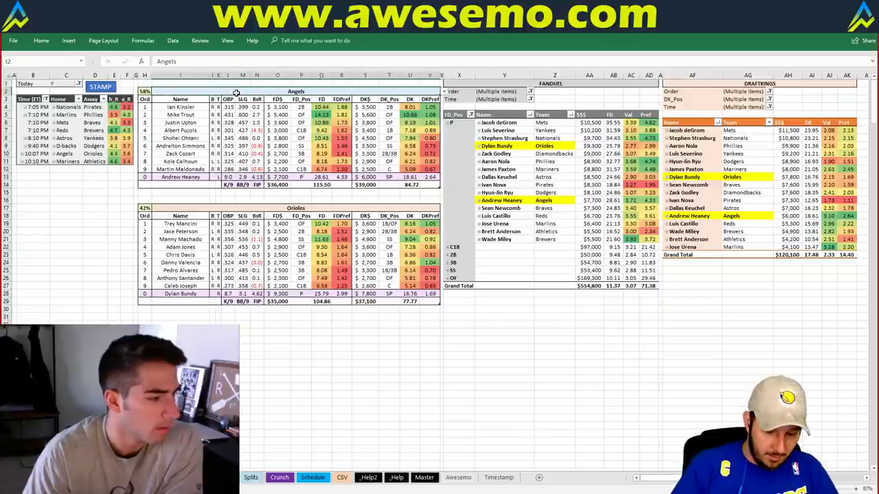
text(Marines)
key(Return)
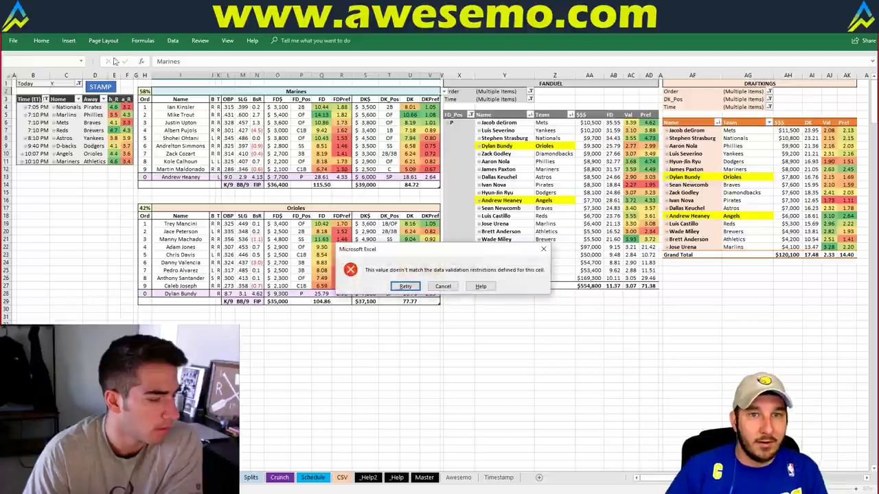
key(Escape)
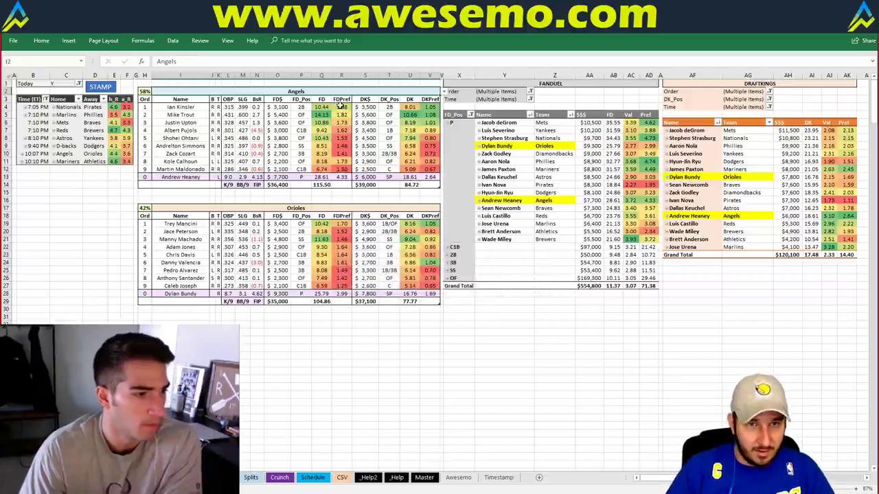
text(Mariners)
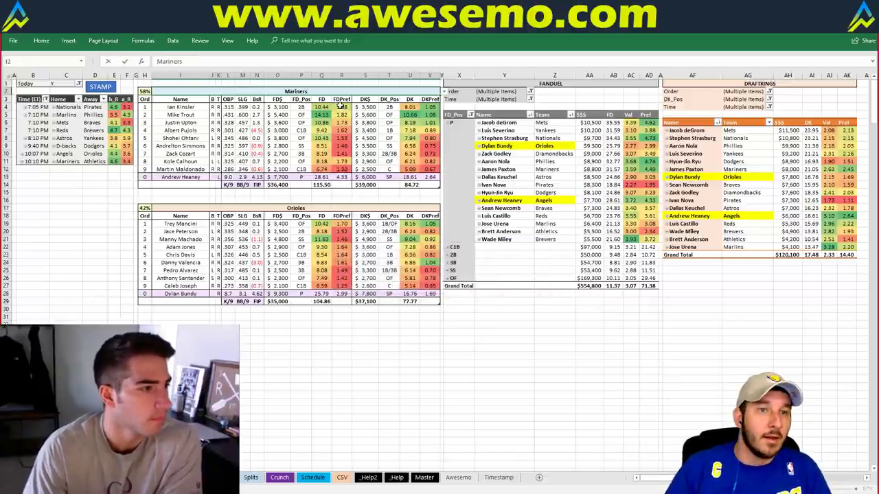
key(Return)
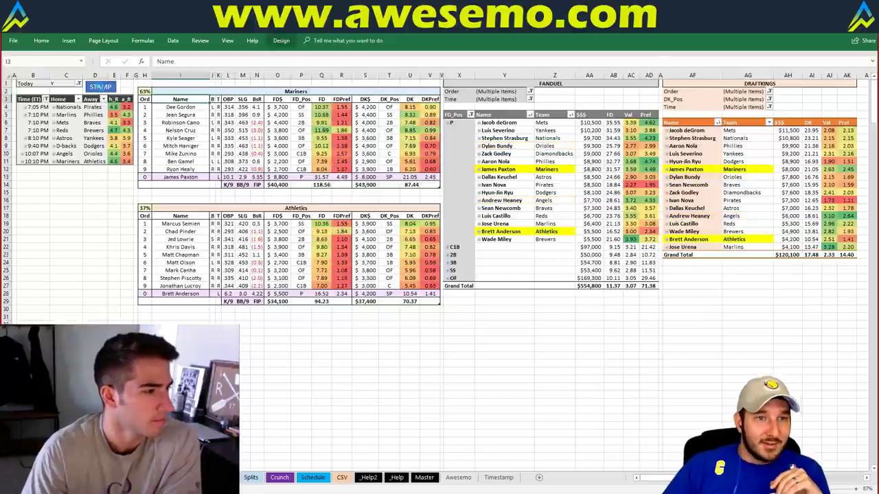
key(Up)
key(Up)
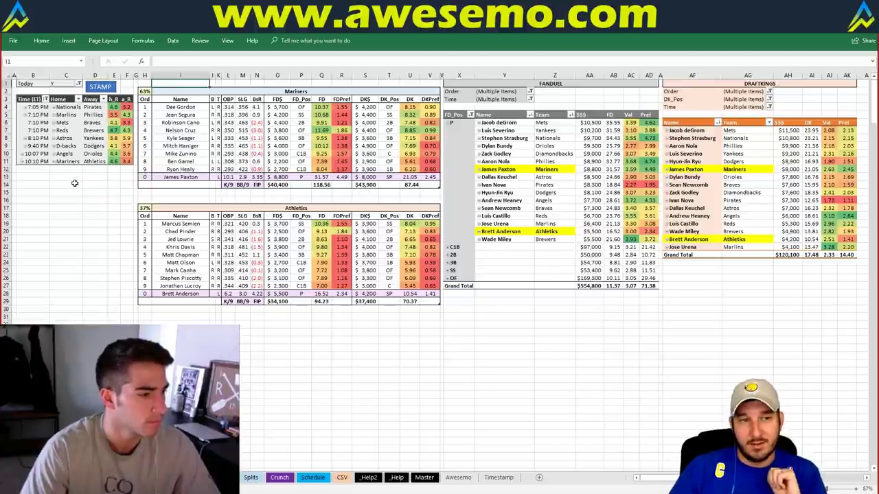
- Review the Mariners and Athletics FanDuel and DraftKings projections, including pitchers James Paxton and Brett Anderson
click(51, 185)
key(Escape)
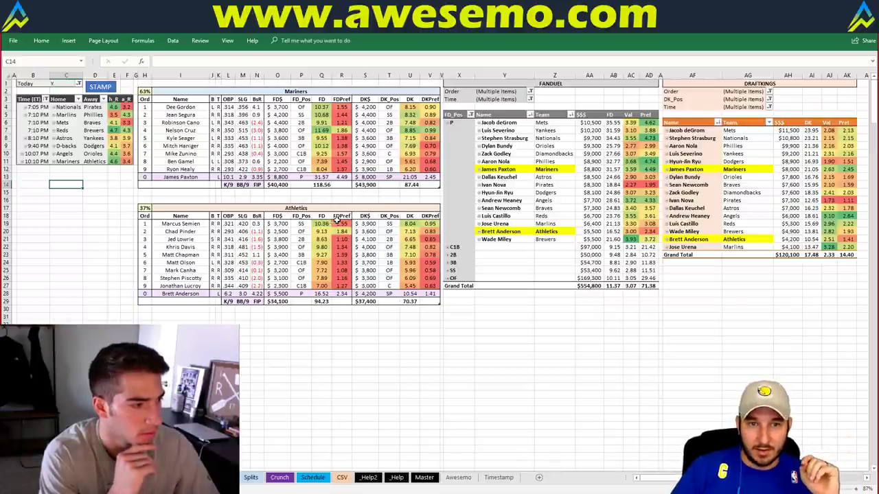
click(526, 317)
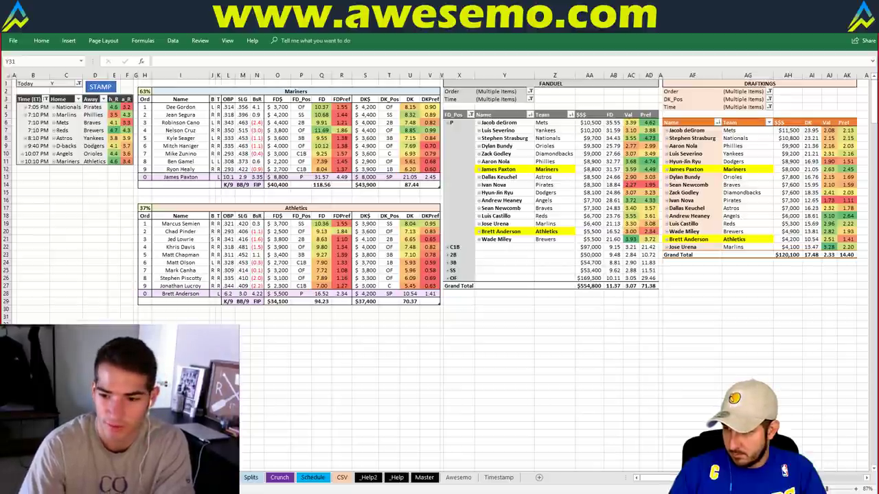
key(alt+Tab)
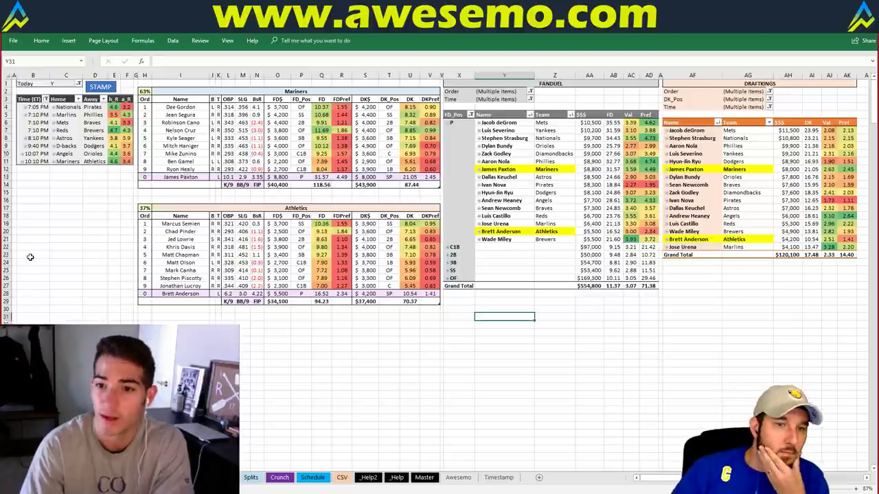
click(237, 323)
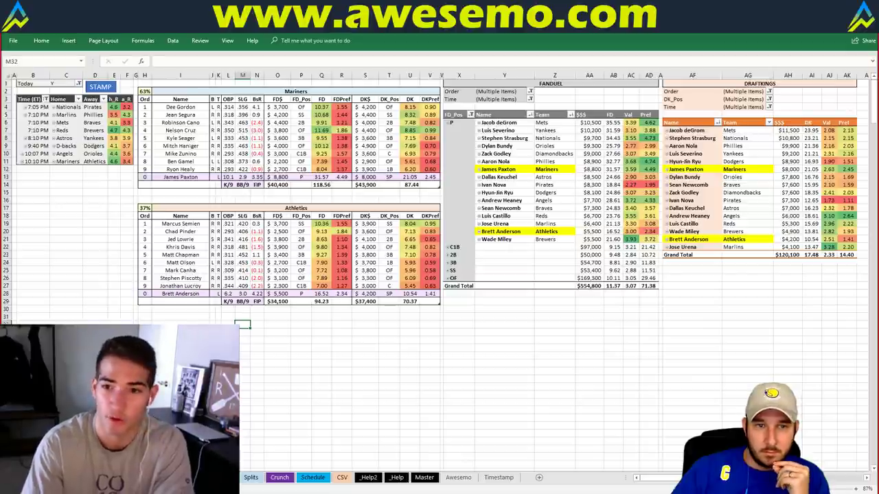
click(303, 362)
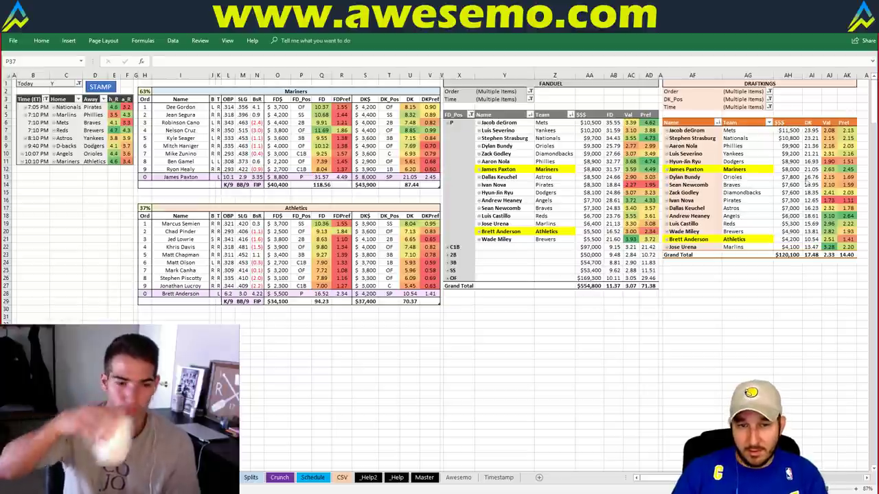
drag(160, 193, 427, 203)
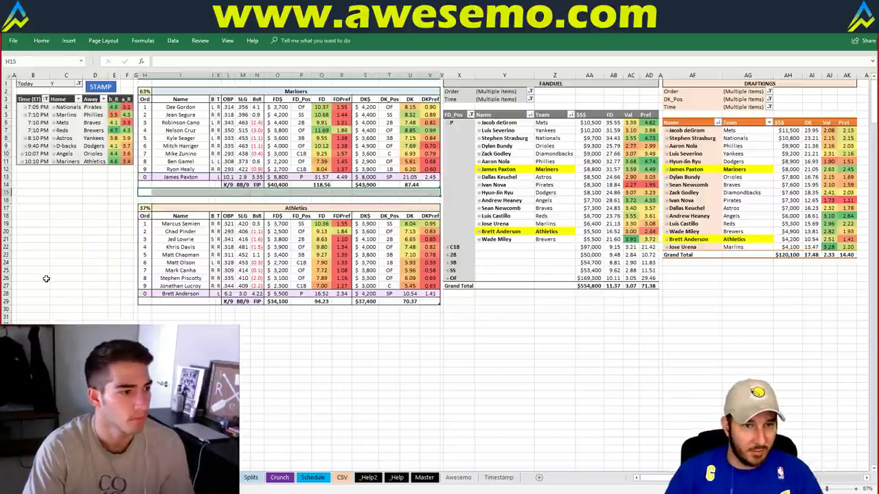
- Compare the pitcher usage in FantasyCruncher's DraftKings lineups with the Mariners and Athletics projections on the matchup sheet
click(103, 239)
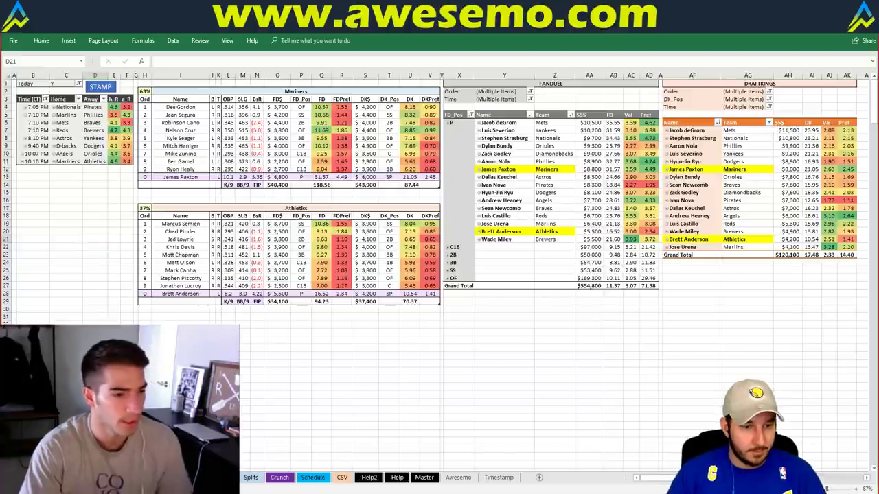
key(alt+Tab)
scroll(440, 295, down, 2)
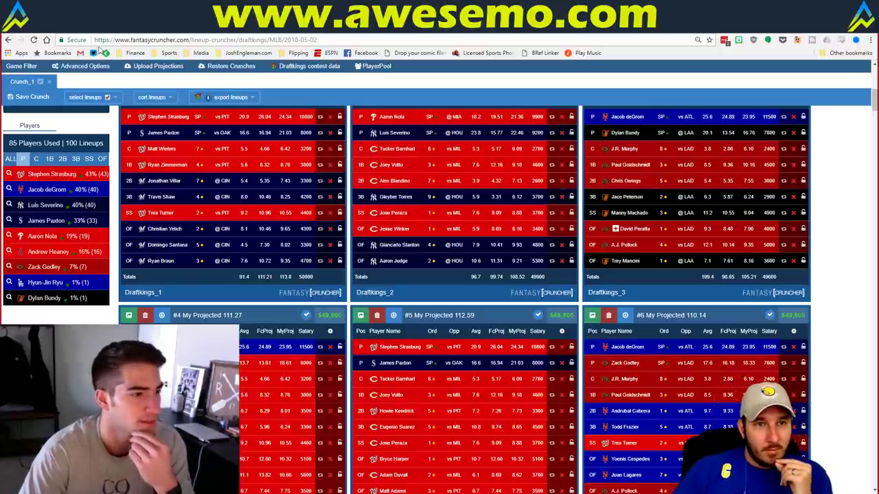
key(alt+Tab)
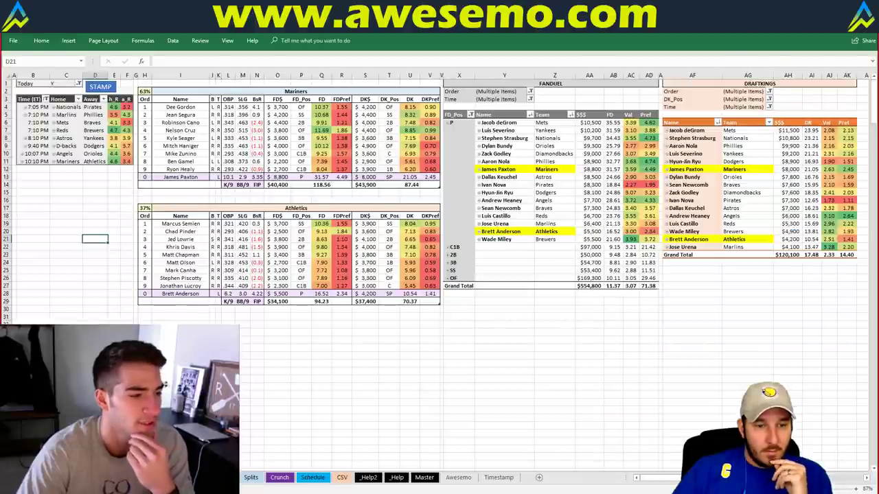
key(alt+Tab)
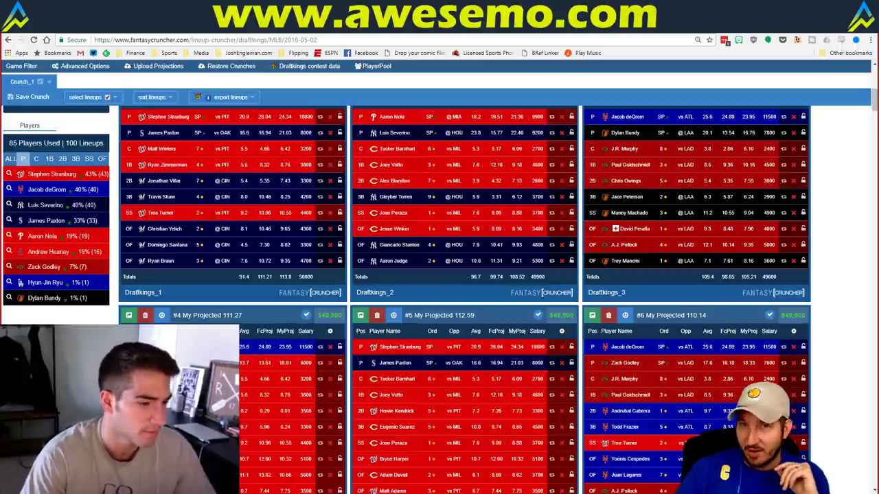
- Review the 2018 team batted-ball stats against left-handed pitchers on the FanGraphs leaderboard, including the Athletics' row
key(ctrl+Tab)
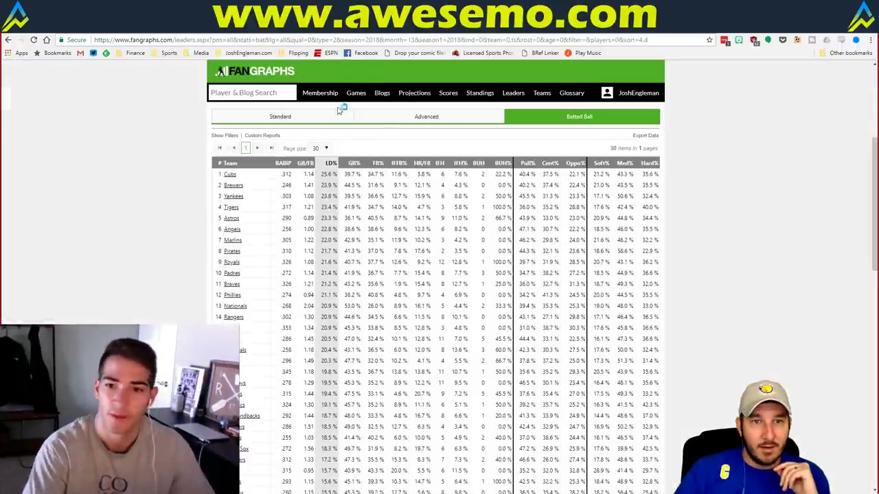
scroll(733, 222, up, 2)
scroll(733, 223, up, 2)
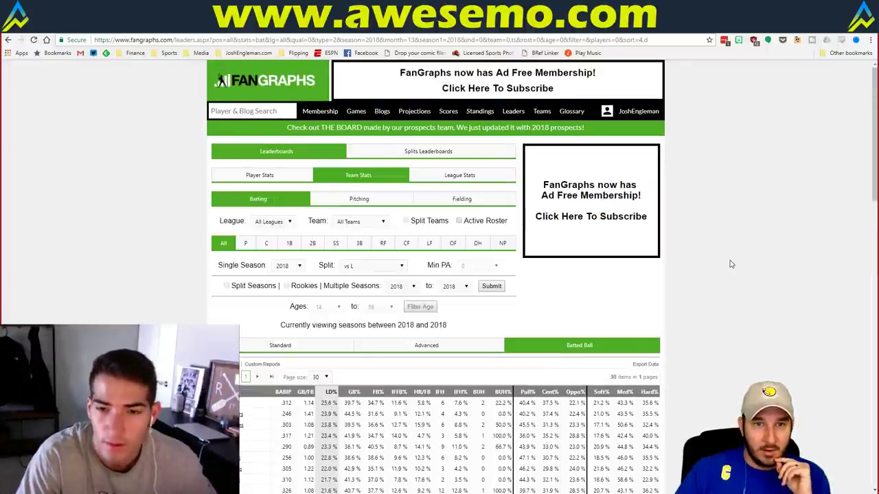
scroll(719, 225, down, 1)
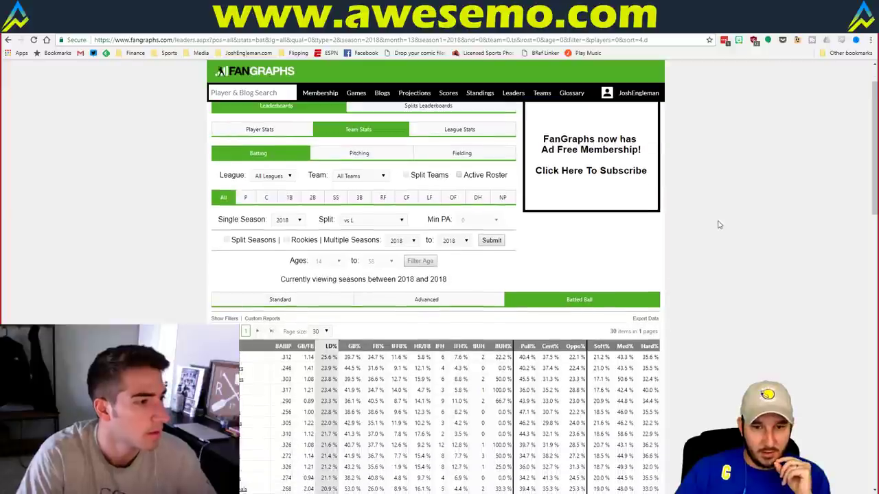
scroll(719, 225, down, 3)
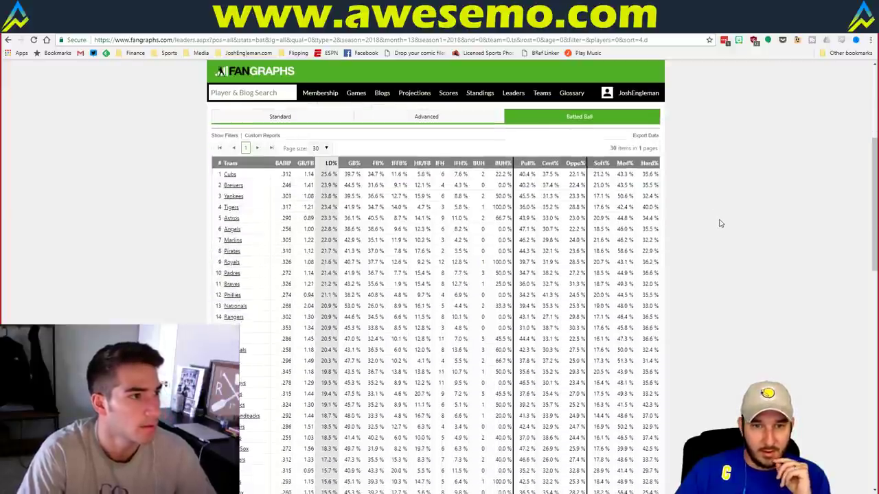
scroll(719, 224, down, 1)
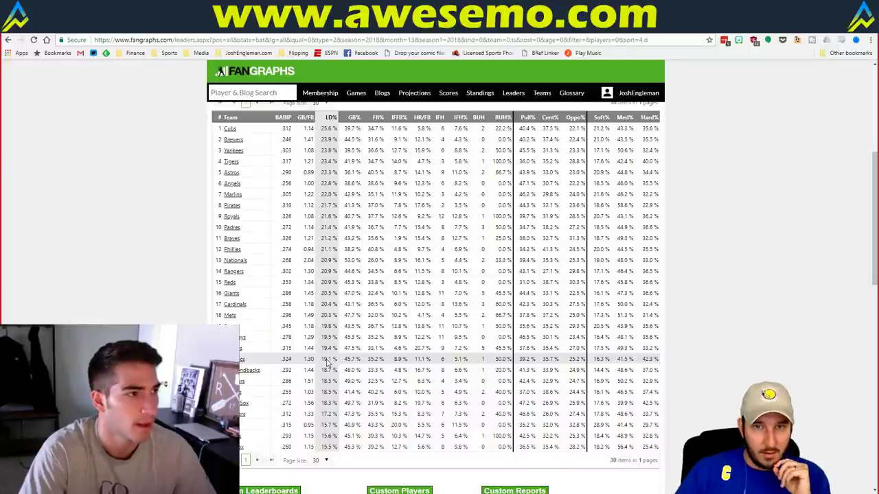
scroll(726, 235, up, 2)
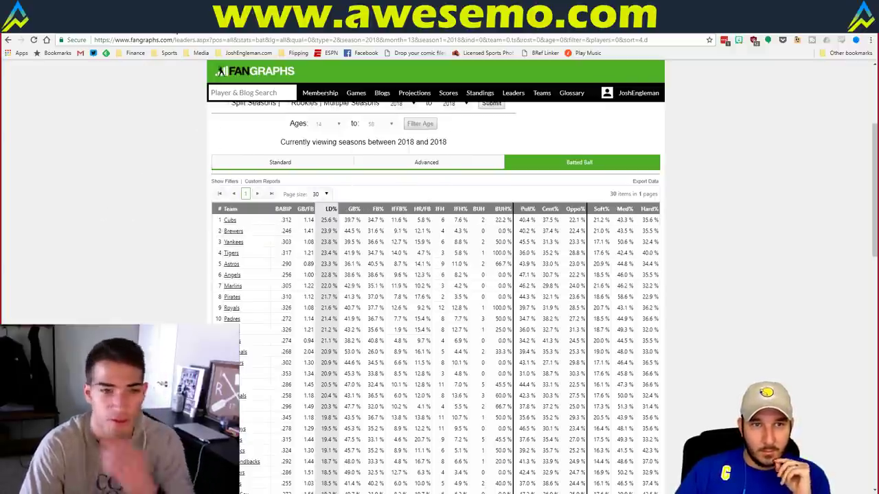
- Return to FantasyCruncher and review only the lineups that pair pitchers Zack Godley and James Paxton
key(ctrl+Tab)
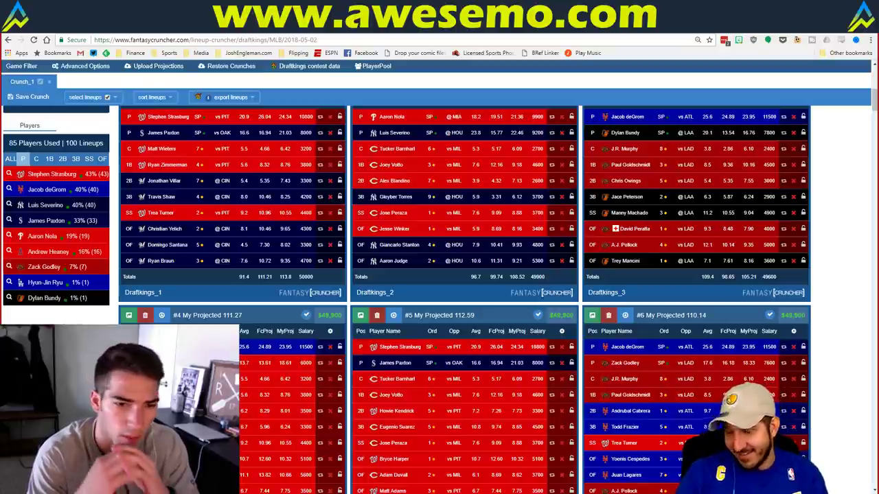
click(11, 270)
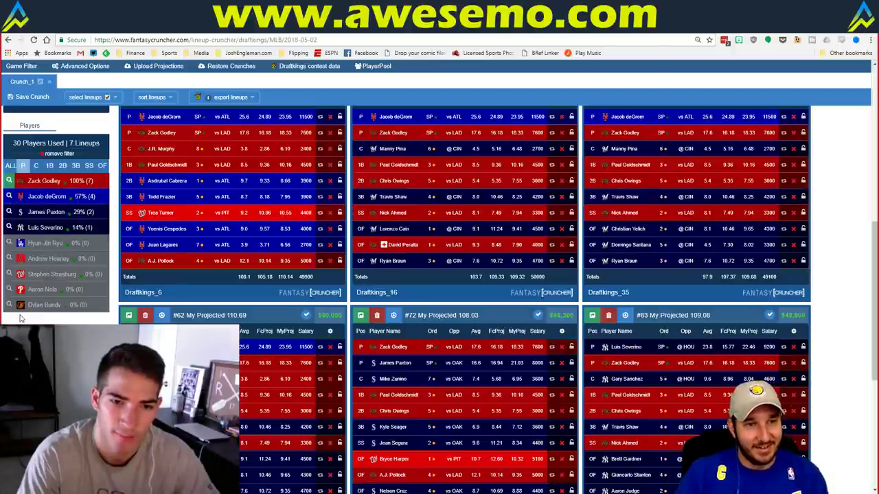
click(9, 212)
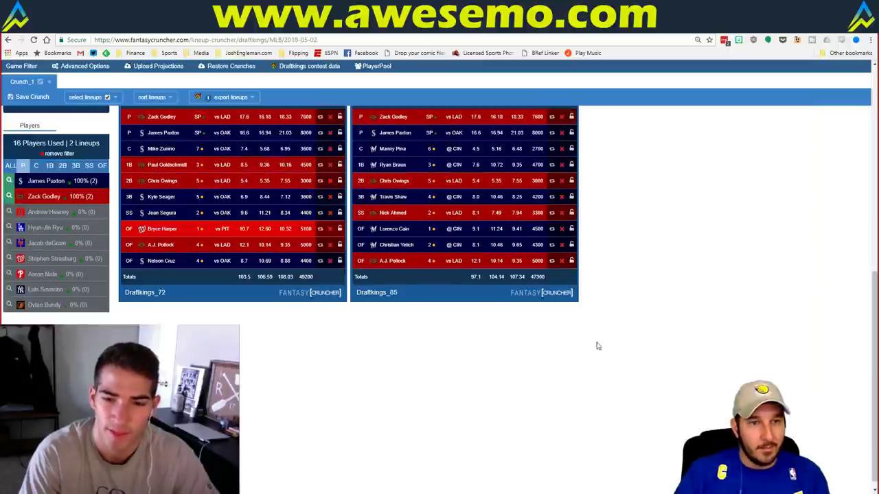
scroll(618, 309, up, 1)
scroll(626, 298, up, 1)
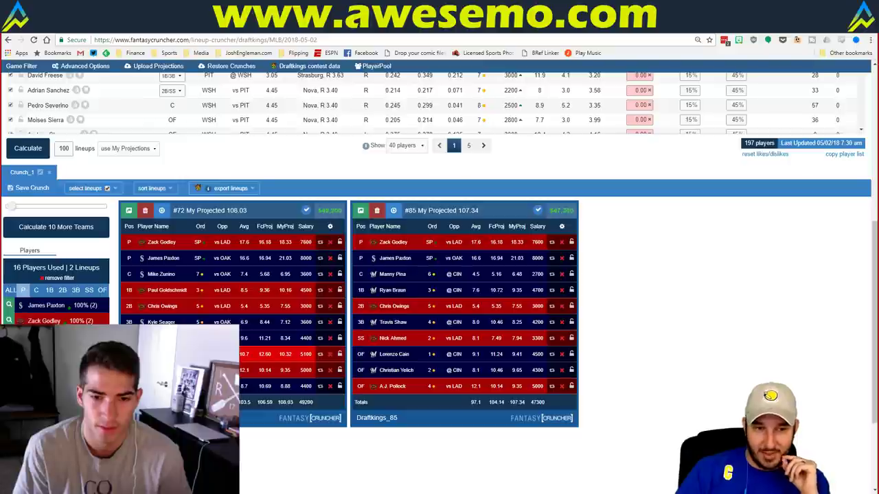
scroll(439, 281, down, 1)
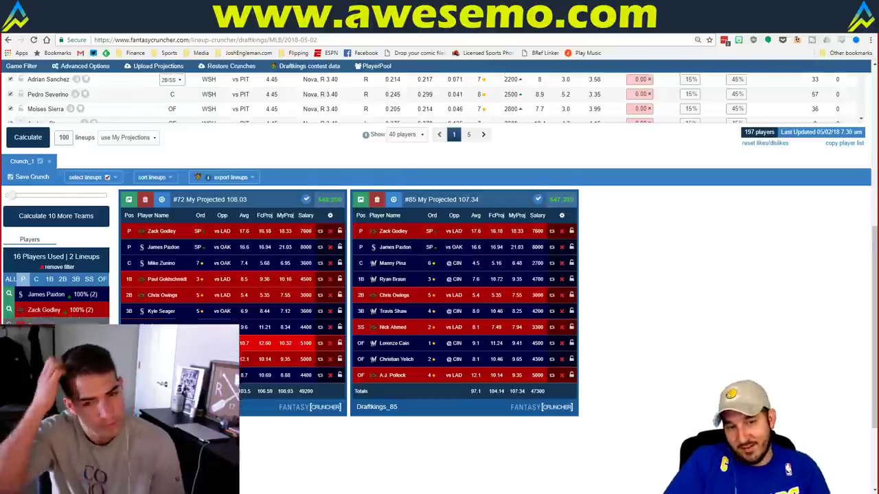
scroll(440, 275, down, 1)
scroll(440, 275, up, 1)
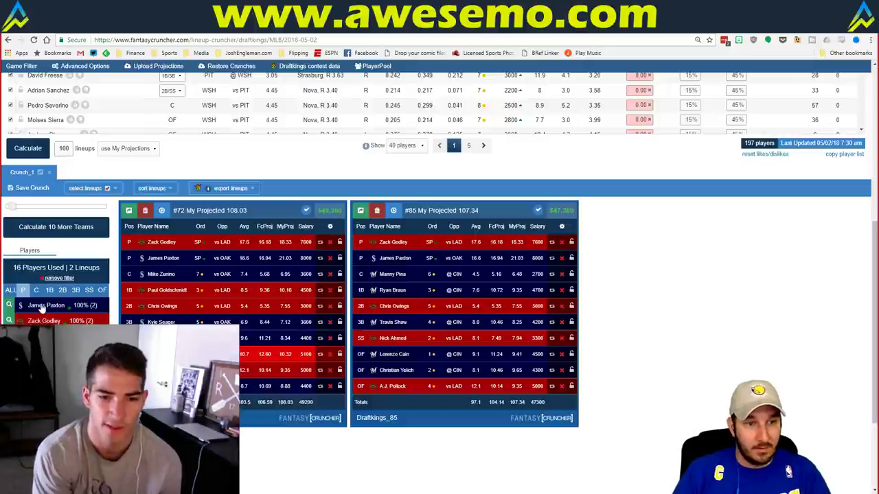
- Clear the current player filter and show only the lineups that use both Stephen Strasburg and Jacob deGrom
click(44, 279)
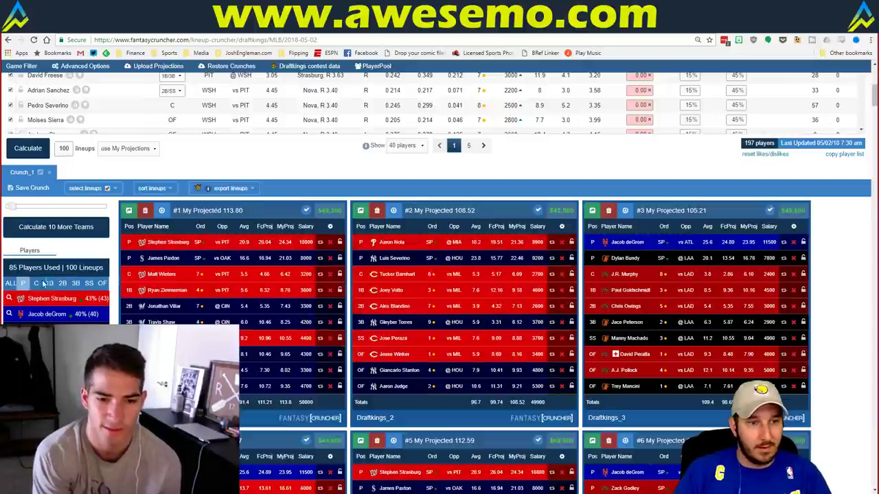
click(9, 298)
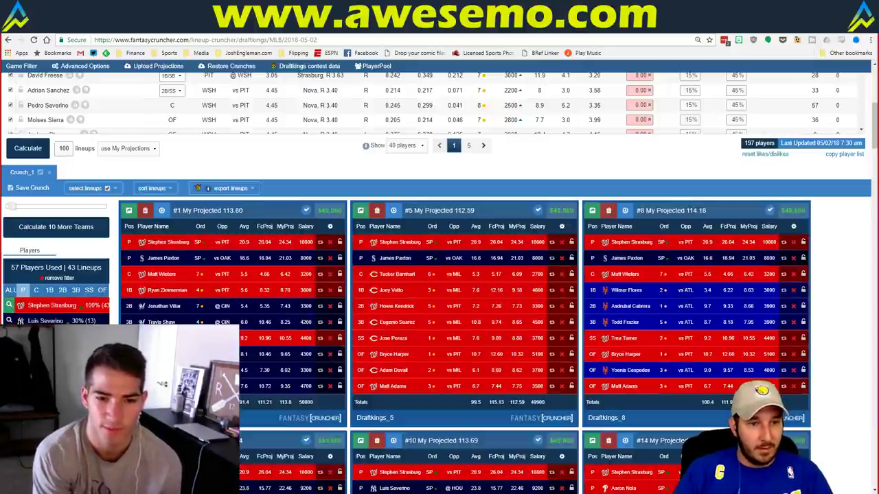
click(616, 261)
- Examine the hitters, projections and salaries in each lineup pairing Stephen Strasburg with Jacob deGrom
scroll(765, 266, down, 1)
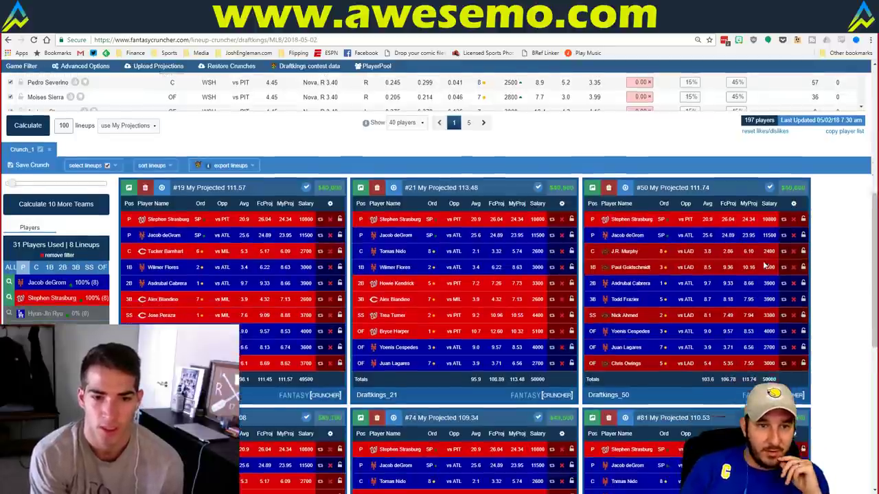
scroll(764, 265, down, 1)
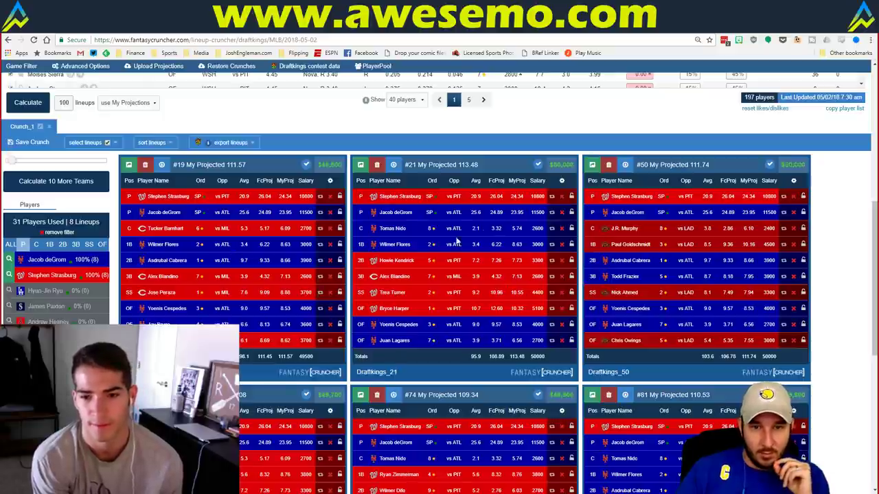
scroll(533, 288, down, 2)
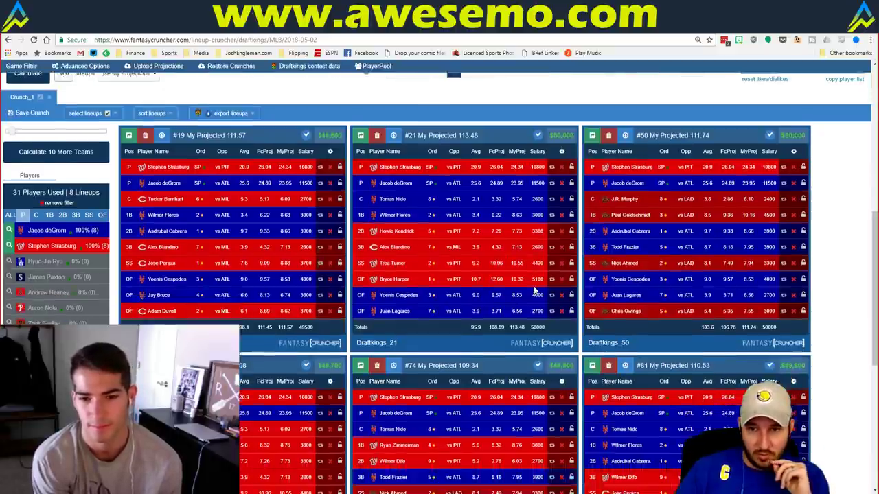
scroll(534, 285, down, 1)
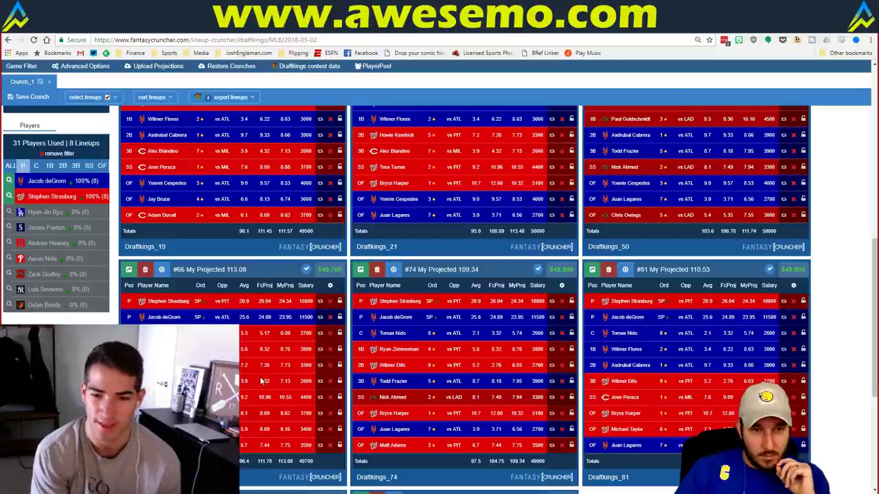
scroll(261, 381, down, 1)
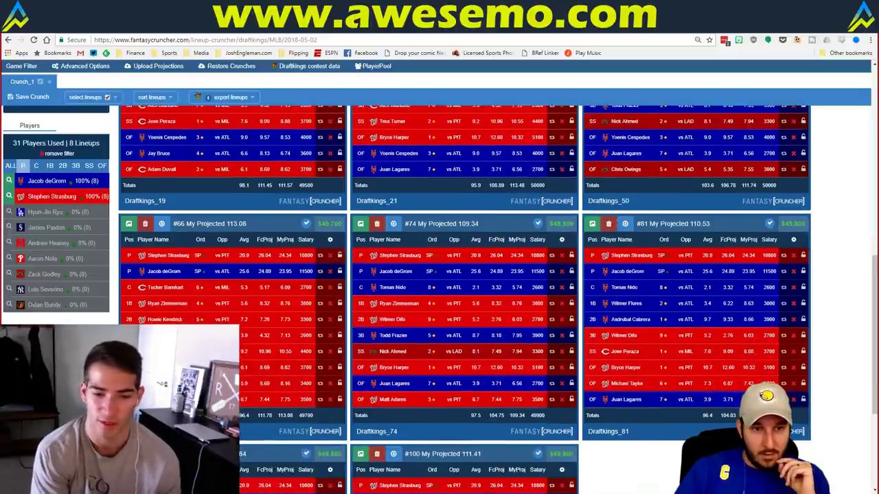
scroll(463, 295, down, 2)
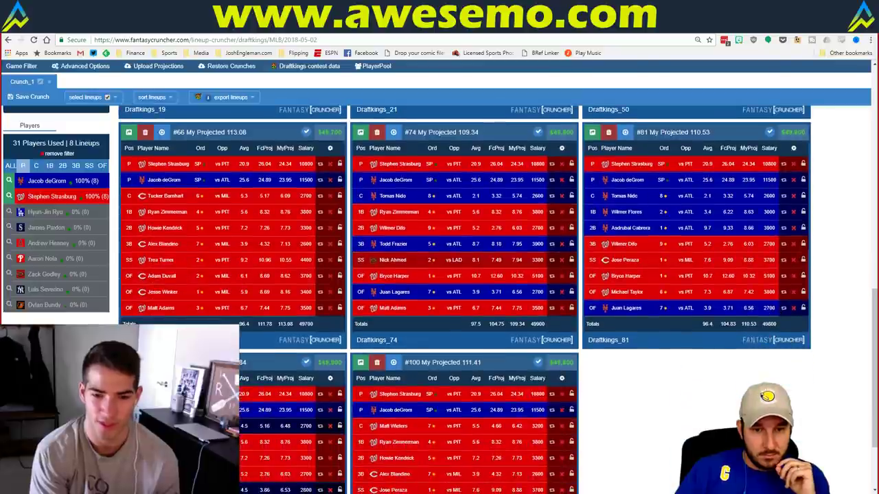
scroll(638, 367, down, 1)
scroll(646, 366, down, 1)
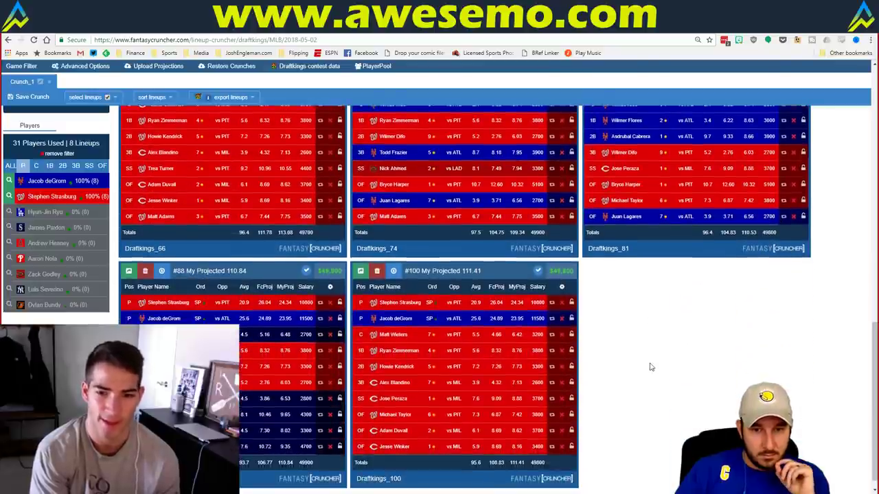
scroll(651, 366, up, 2)
scroll(620, 377, down, 1)
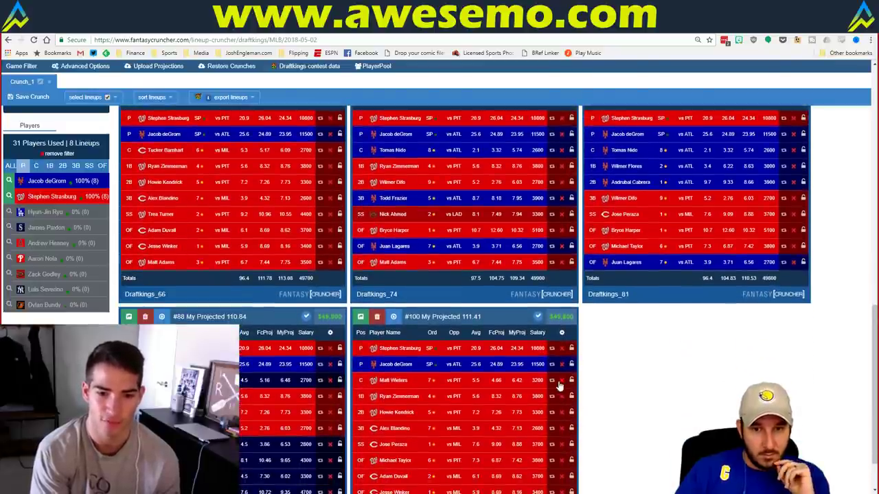
scroll(559, 386, up, 3)
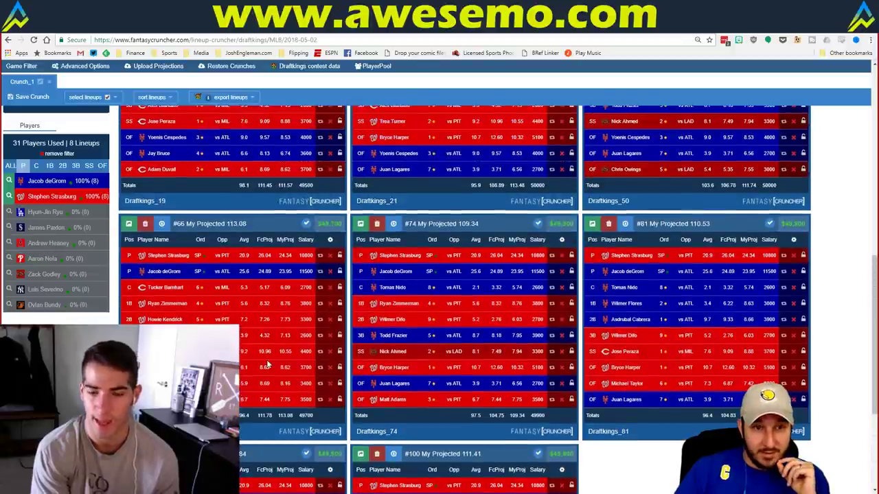
scroll(509, 385, down, 4)
scroll(509, 384, up, 1)
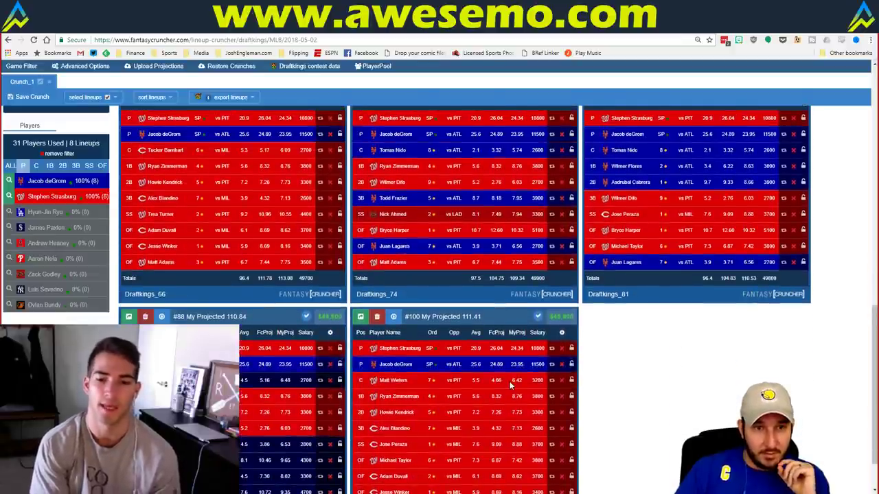
scroll(510, 381, up, 1)
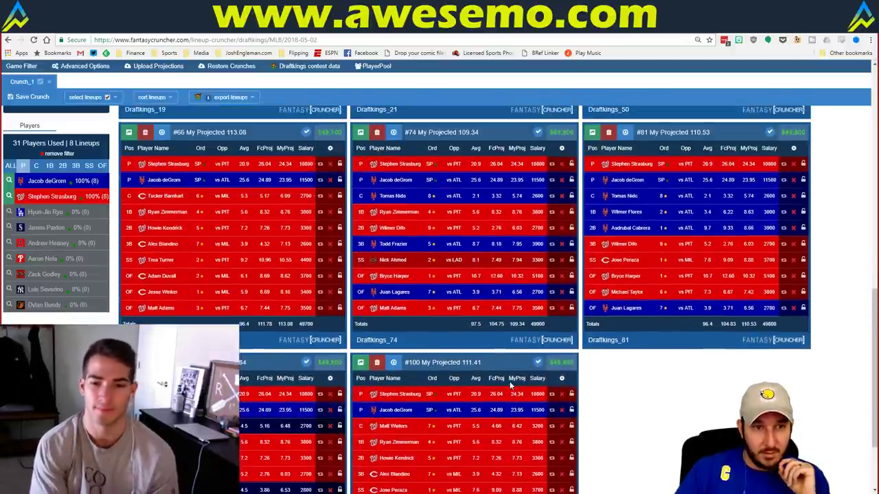
- Remove the player filter from the lineups and check the games included in the 7:05 pm slate
click(60, 154)
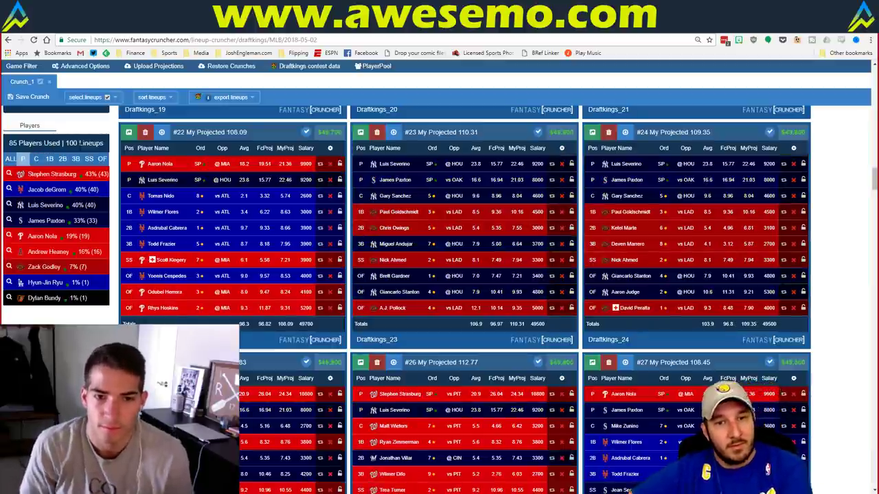
click(21, 66)
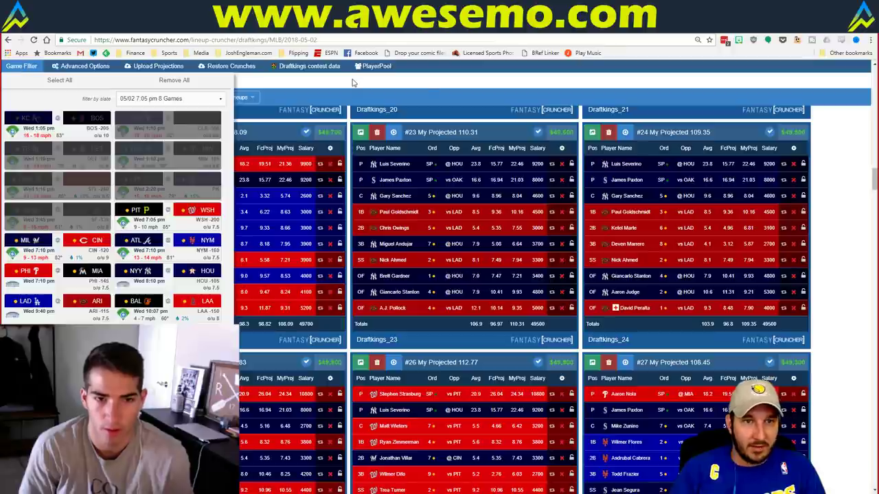
click(33, 66)
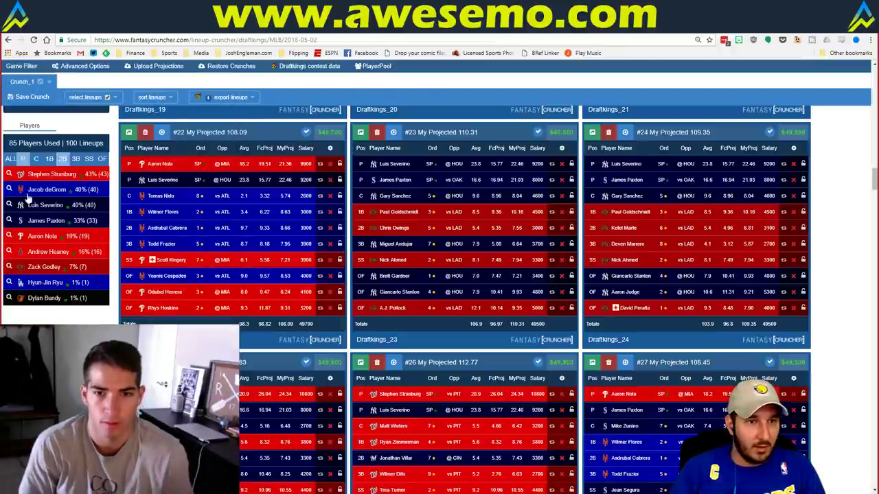
- Filter the lineups to those pairing Stephen Strasburg with James Paxton and review their hitters and projections
click(10, 174)
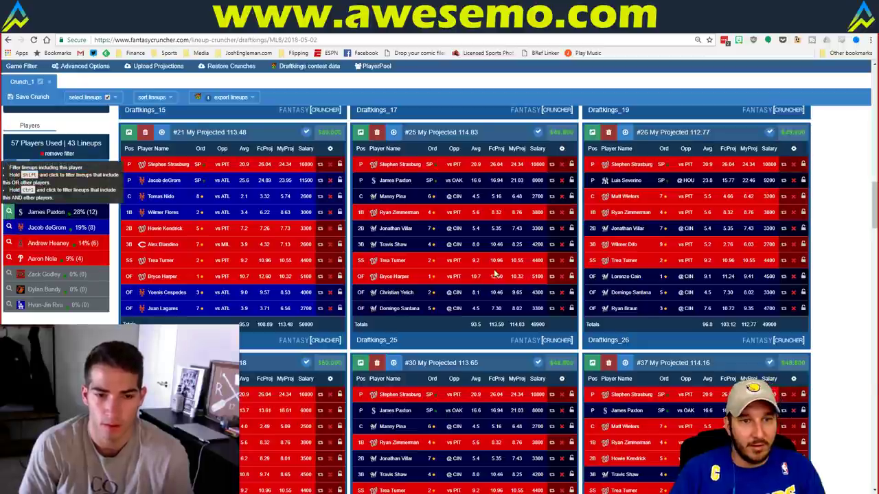
click(8, 212)
scroll(630, 236, down, 1)
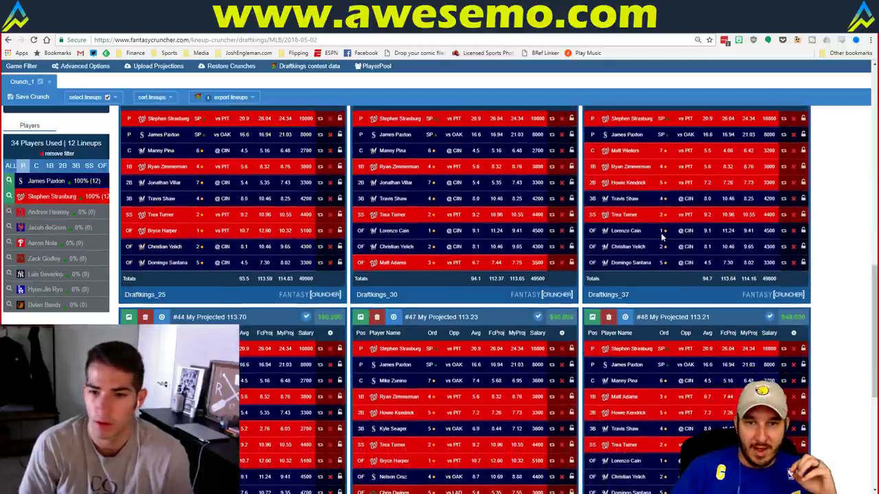
scroll(732, 235, down, 2)
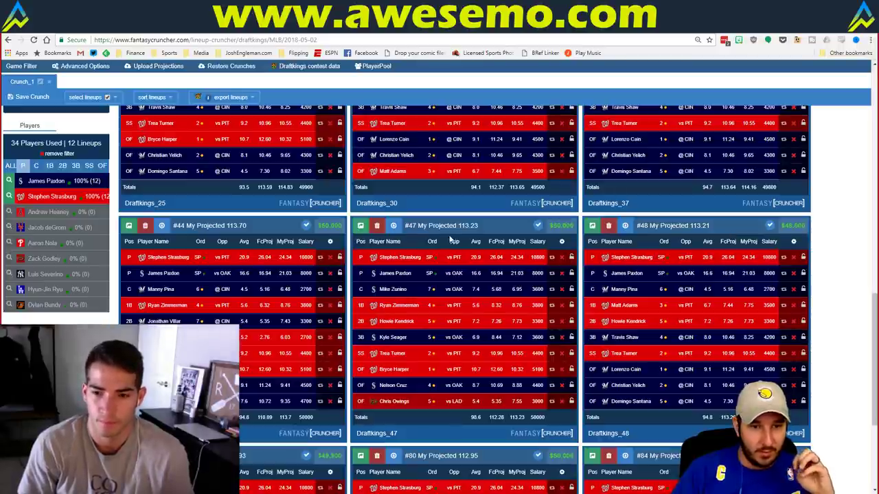
- Filter the FanDuel lineups to those using Stephen Strasburg and sort them from highest to lowest My Projected score
scroll(441, 226, up, 2)
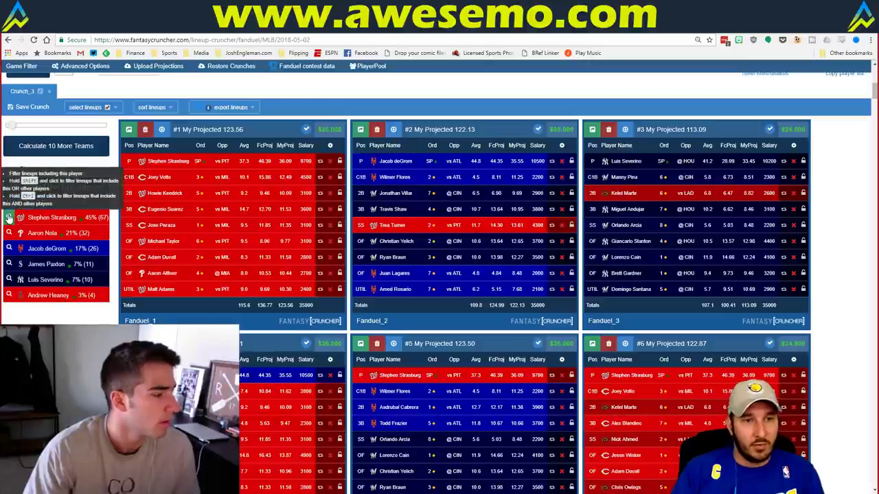
click(9, 217)
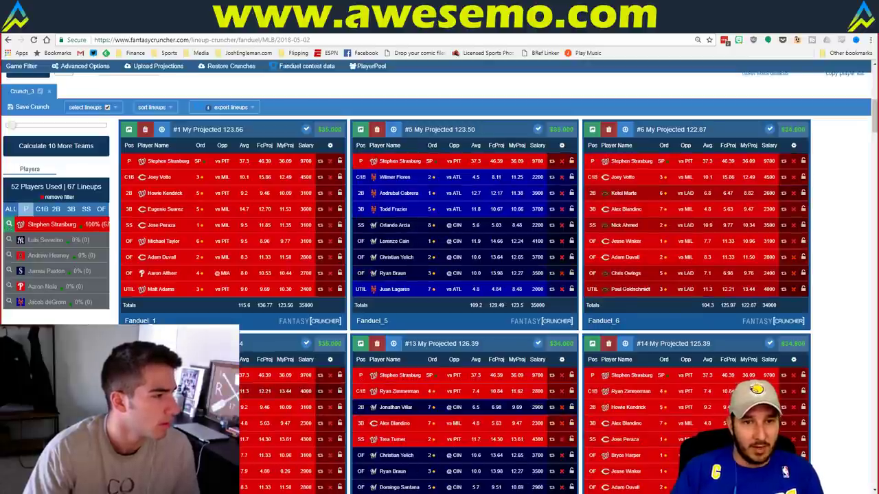
click(153, 108)
click(165, 150)
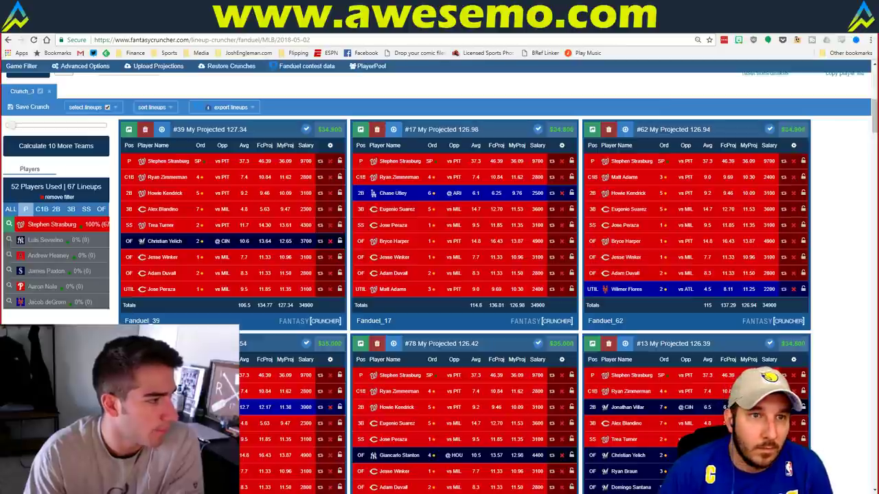
- Go to ESPN from the FanGraphs page and show the NBA scoreboard for May 2
key(ctrl+Tab)
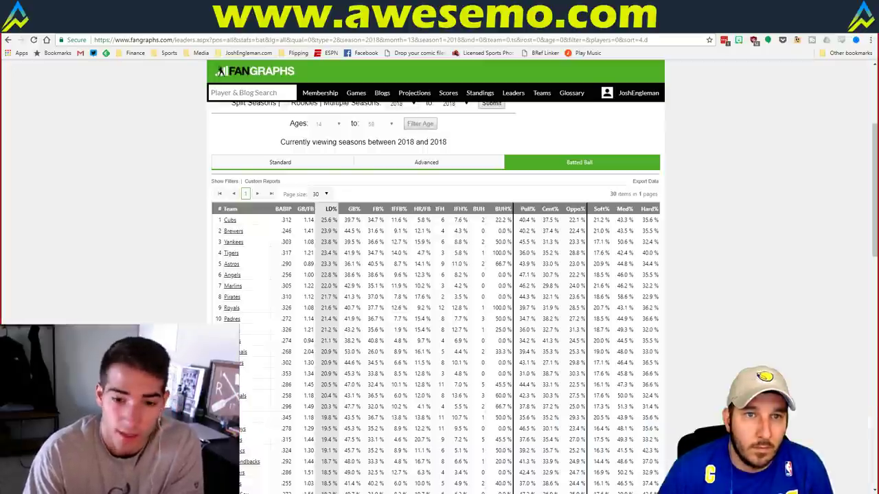
click(138, 40)
text(espn)
key(Return)
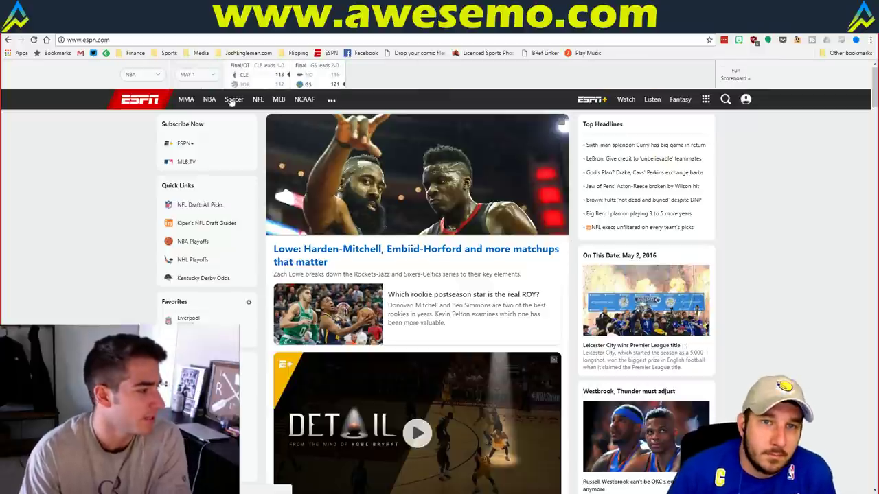
click(198, 74)
click(196, 118)
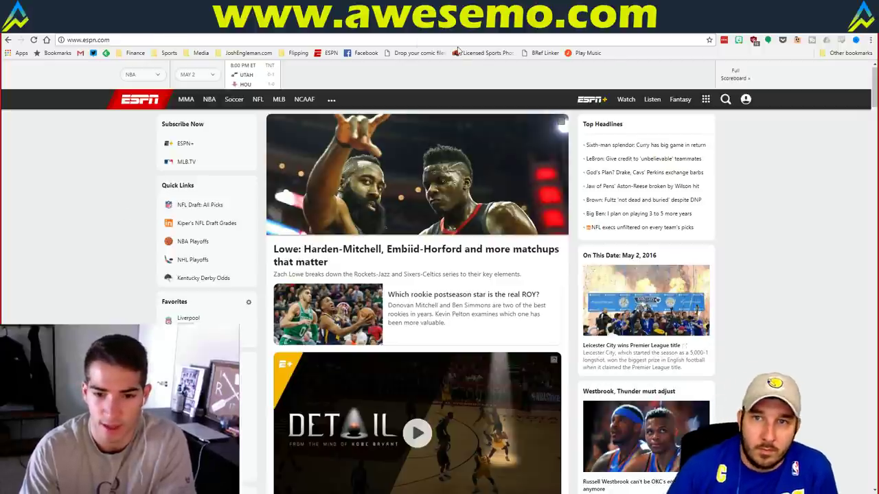
- Open the Playline site, log in and look over the featured contests in the lobby, checking back with the ESPN scoreboard
click(347, 36)
click(341, 38)
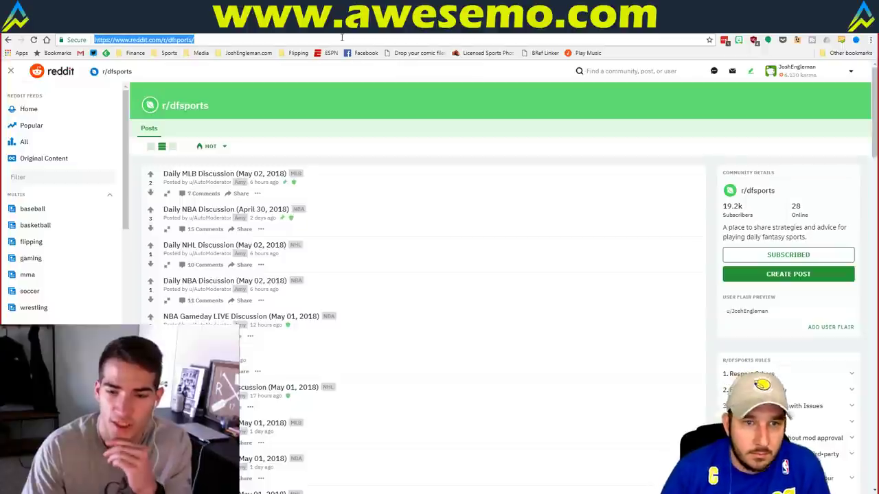
text(play)
key(Return)
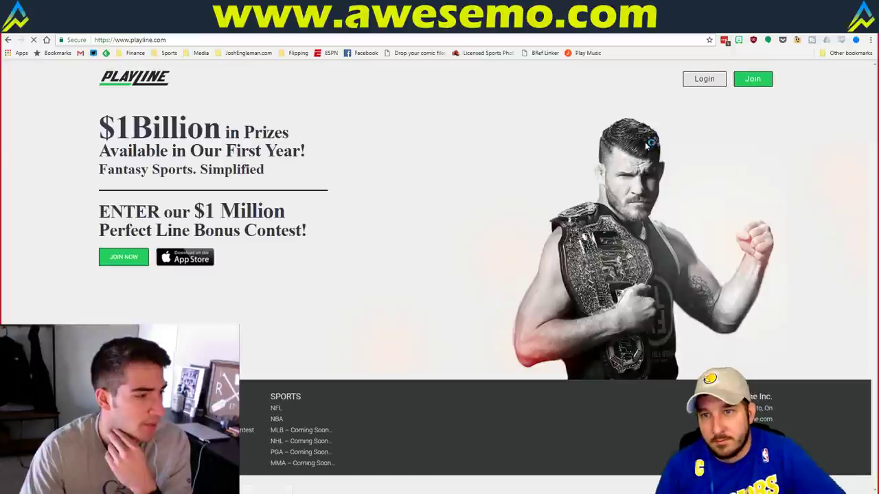
click(703, 79)
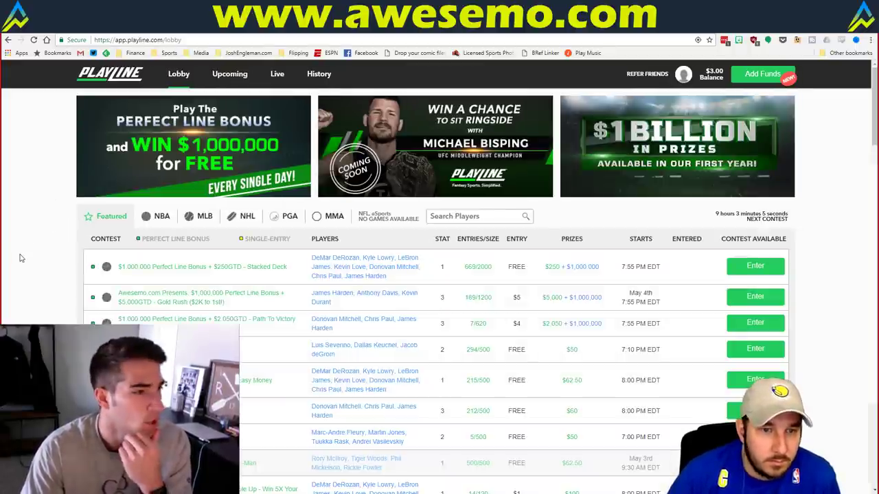
scroll(20, 254, down, 1)
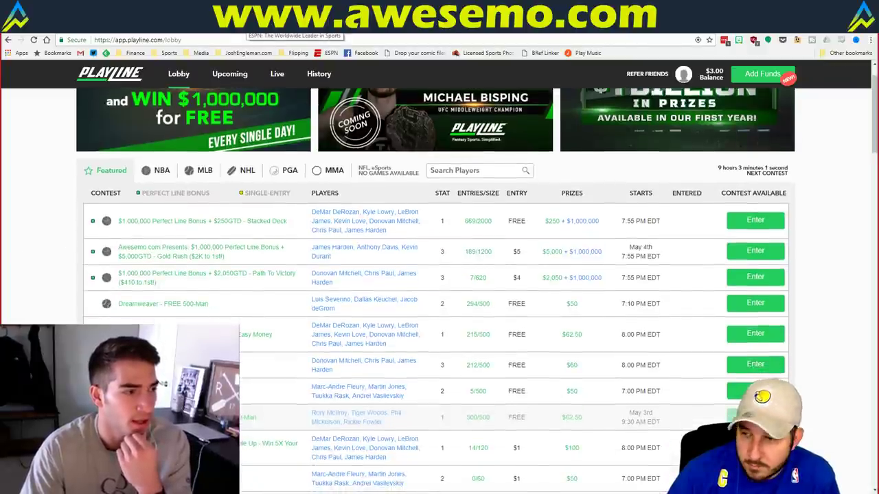
click(327, 53)
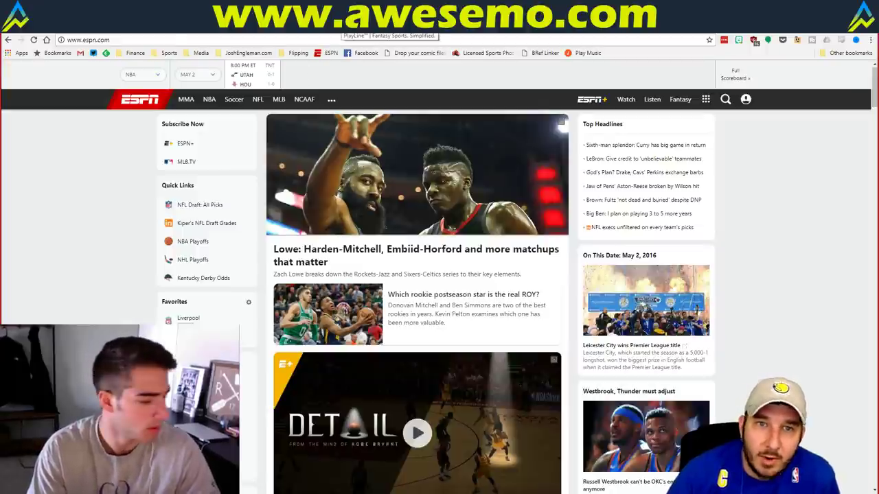
click(391, 27)
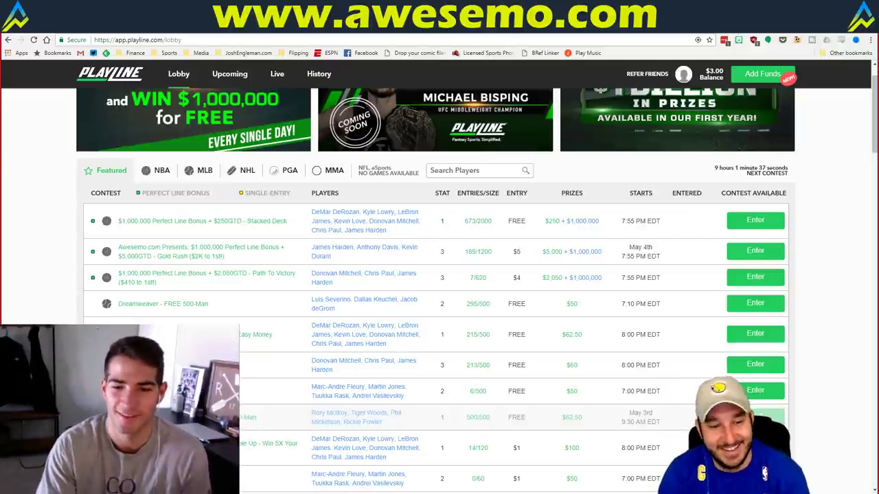
- Switch to the Excel projections workbook and review the Mariners versus Athletics matchup
key(alt+Tab)
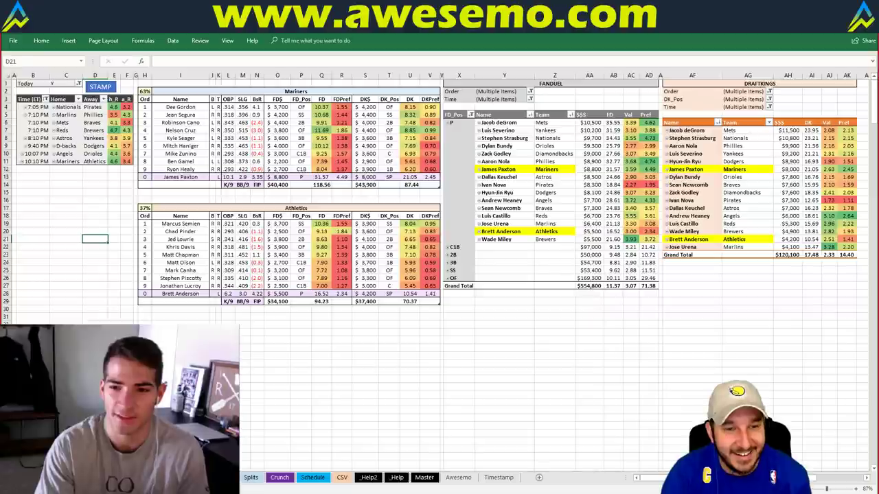
click(179, 356)
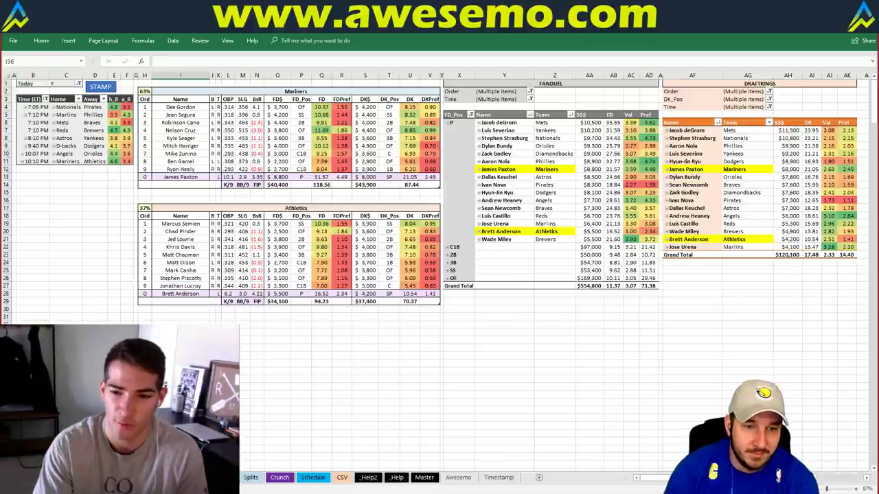
click(218, 372)
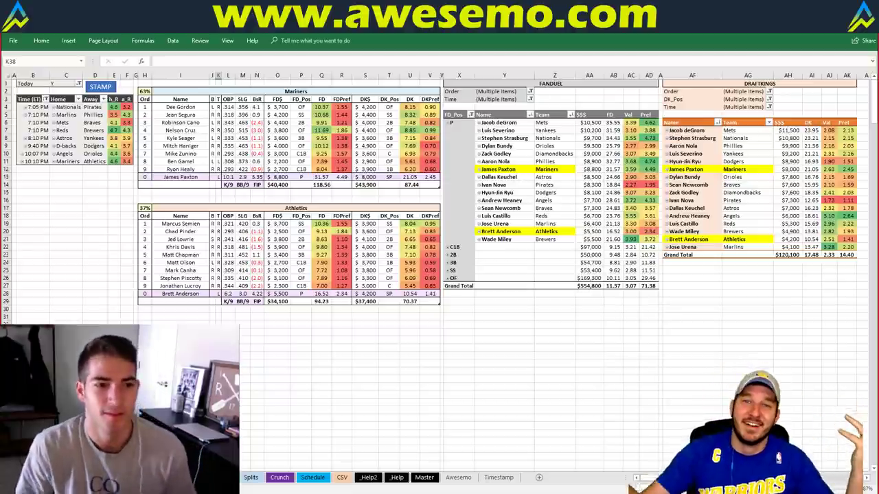
click(284, 325)
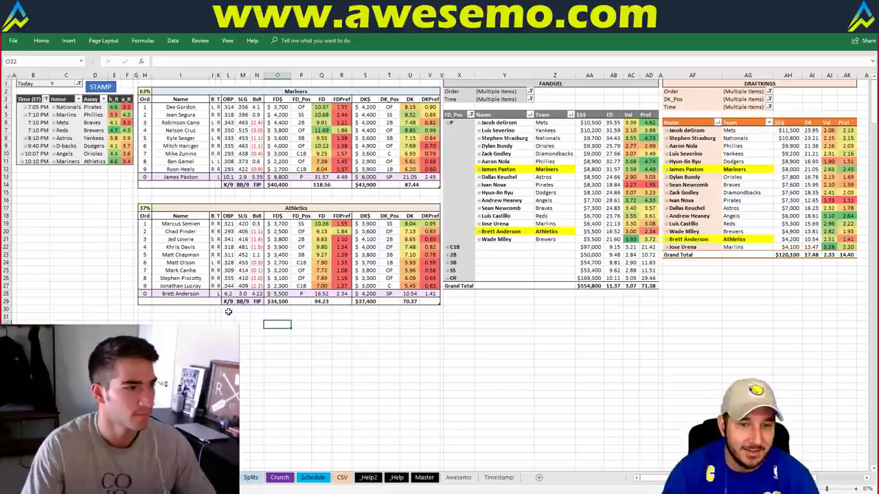
click(294, 318)
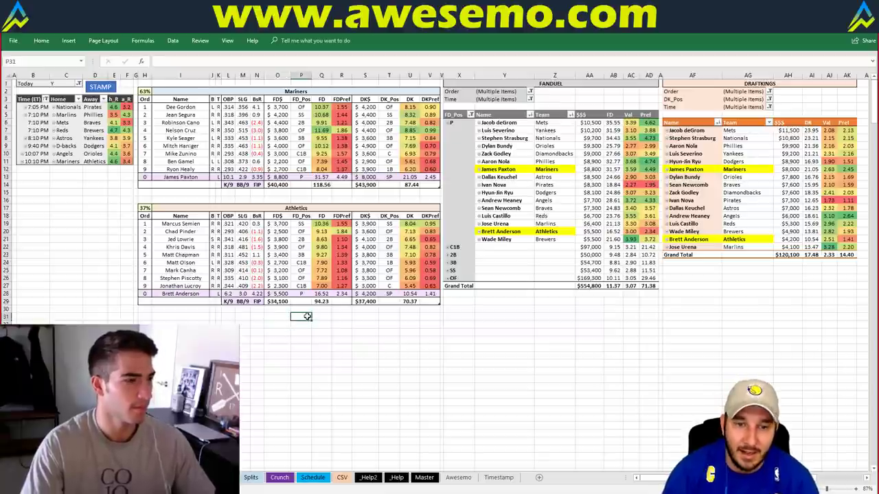